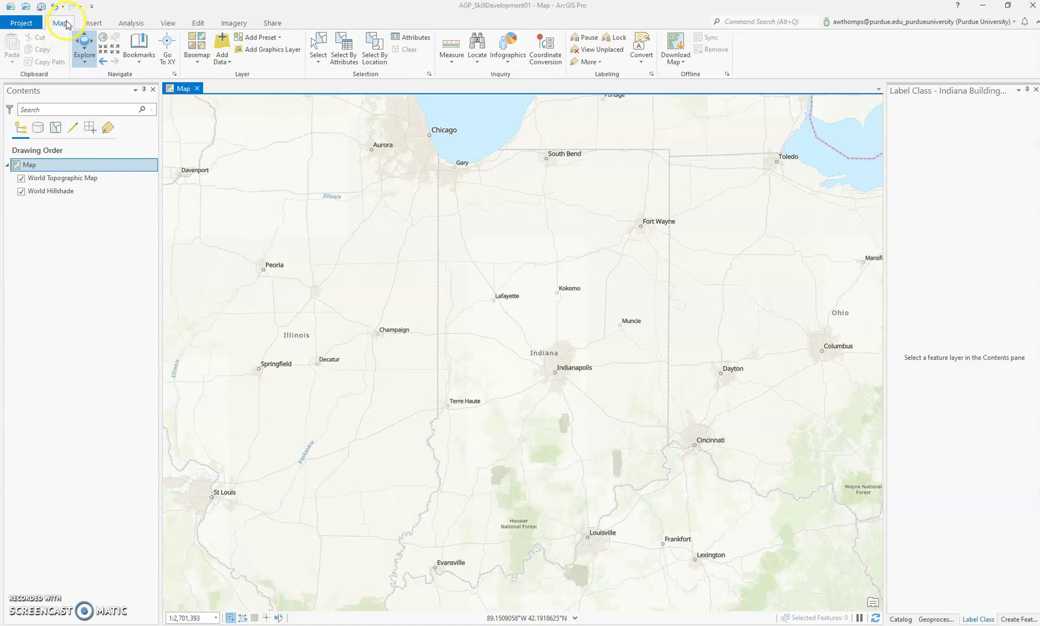
Open Add Data and browse the My Organization and Living Atlas portals, ending on ArcGIS Online
left_click(226, 63)
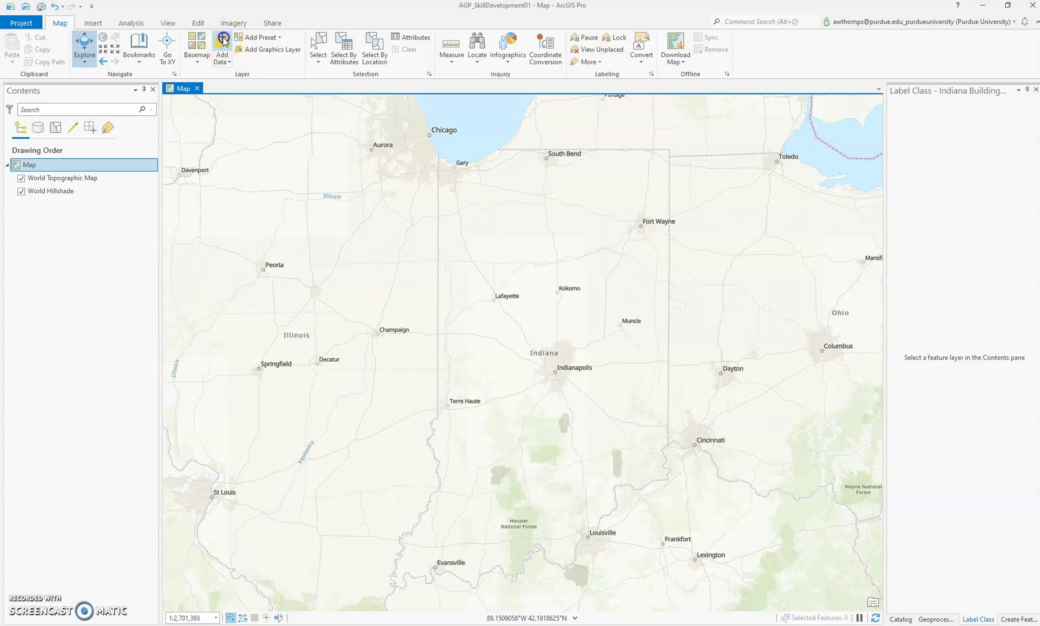
left_click(280, 270)
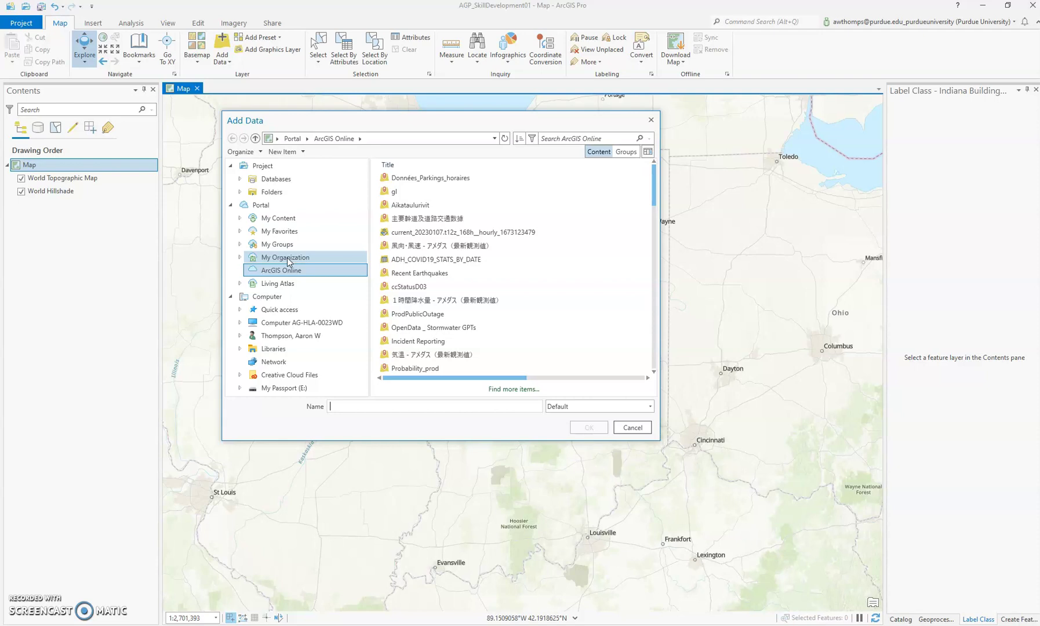
left_click(287, 257)
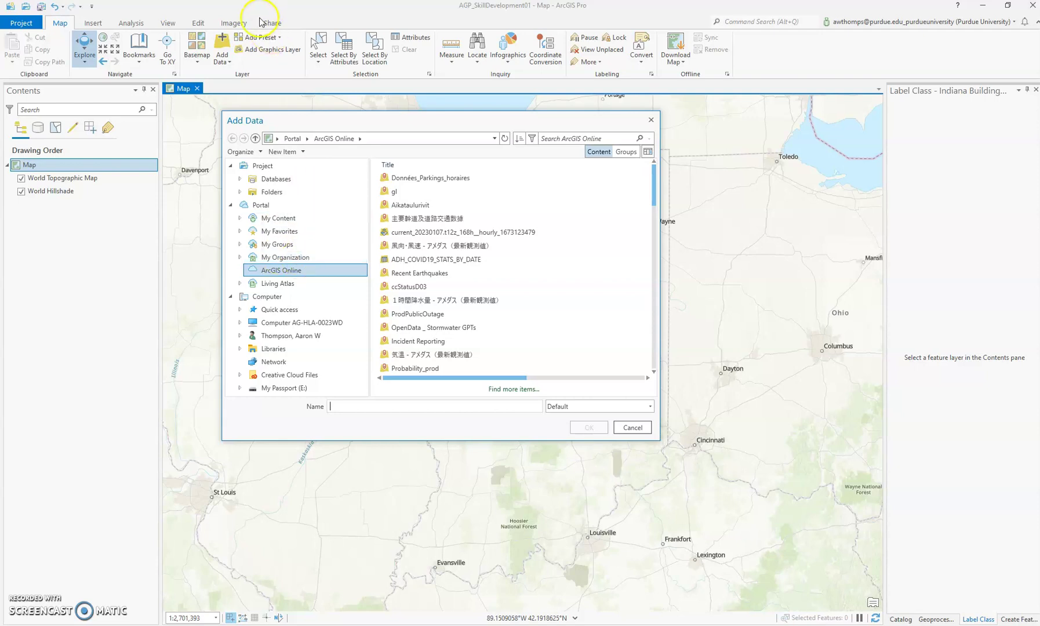
left_click(293, 276)
left_click(288, 283)
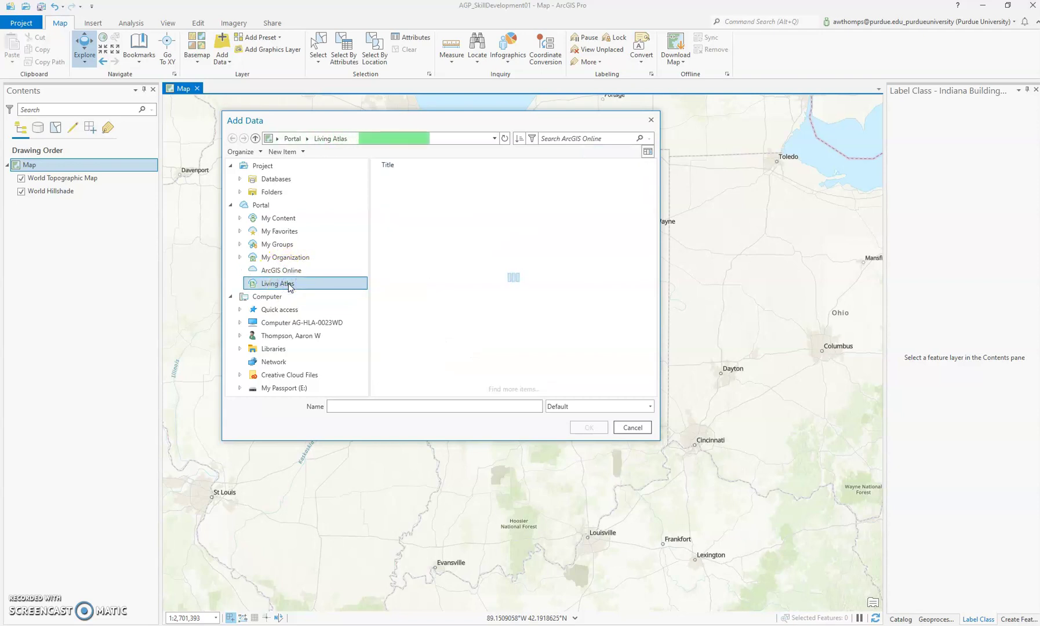
left_click(291, 272)
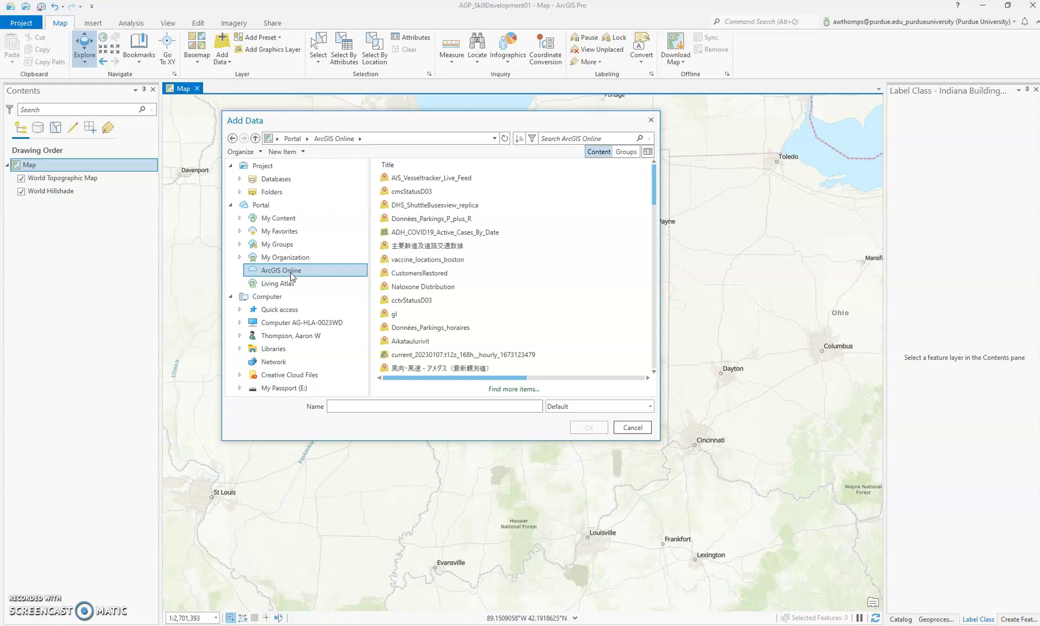
Search ArcGIS Online for 'Indiana' and look over the wetlands, hydrologic units and parcel results
left_click(570, 139)
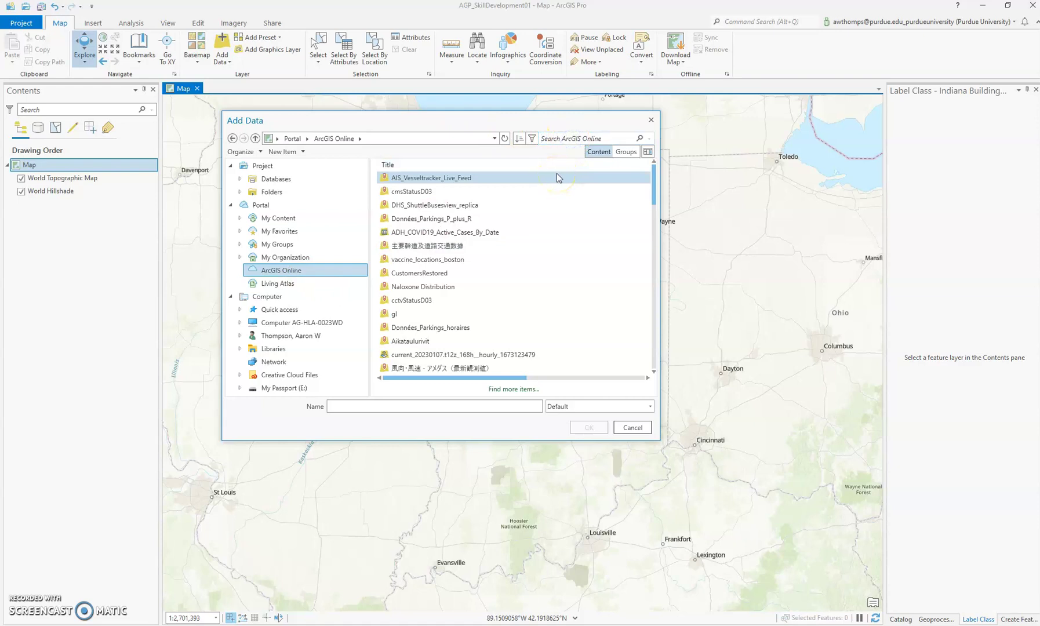
left_click(570, 139)
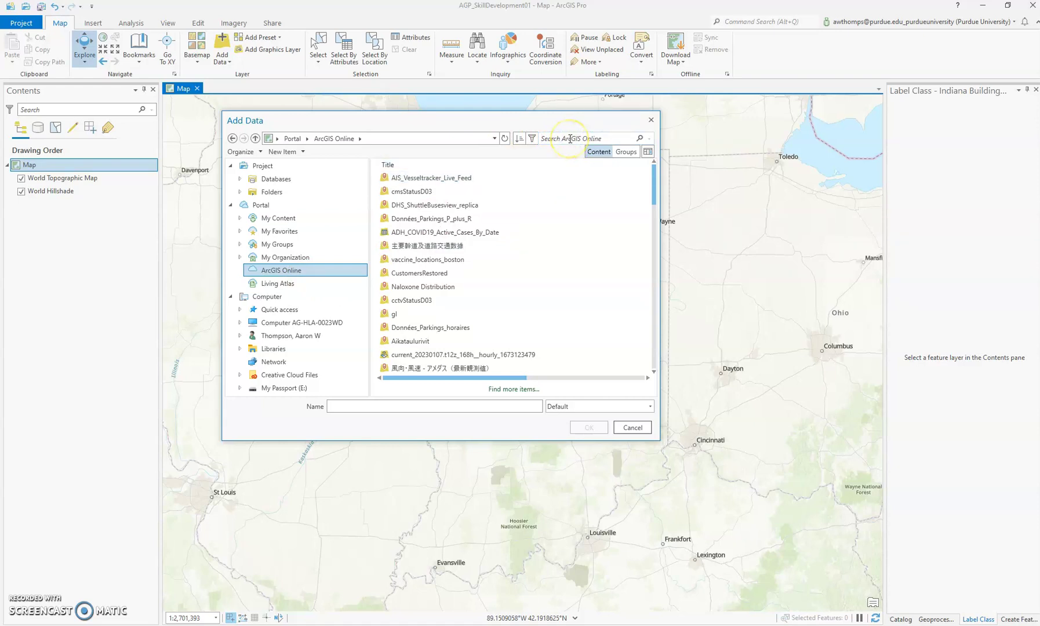
type("In")
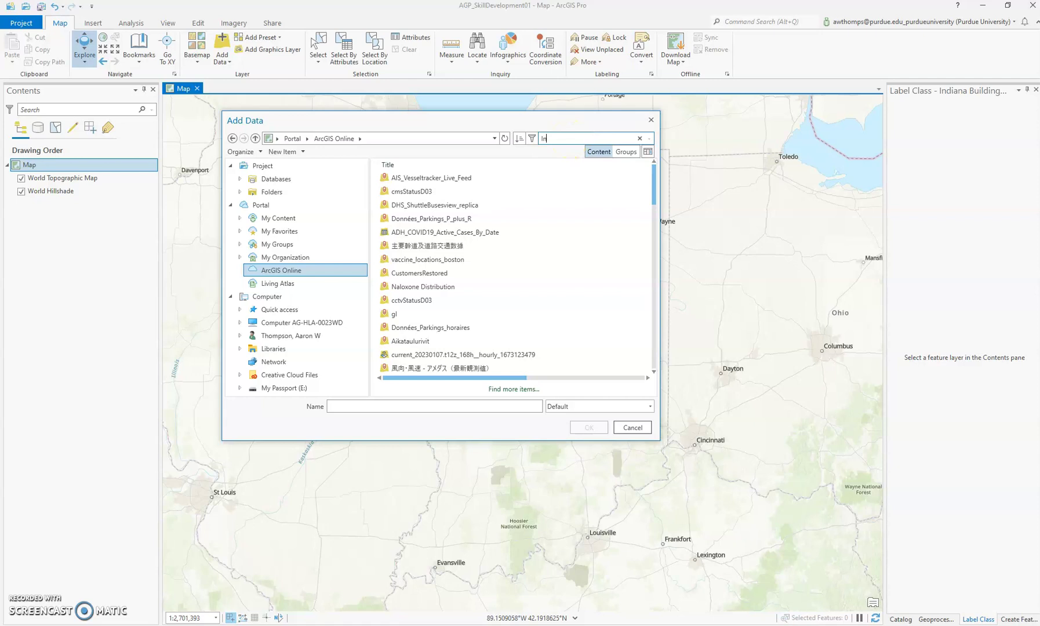
type("diana")
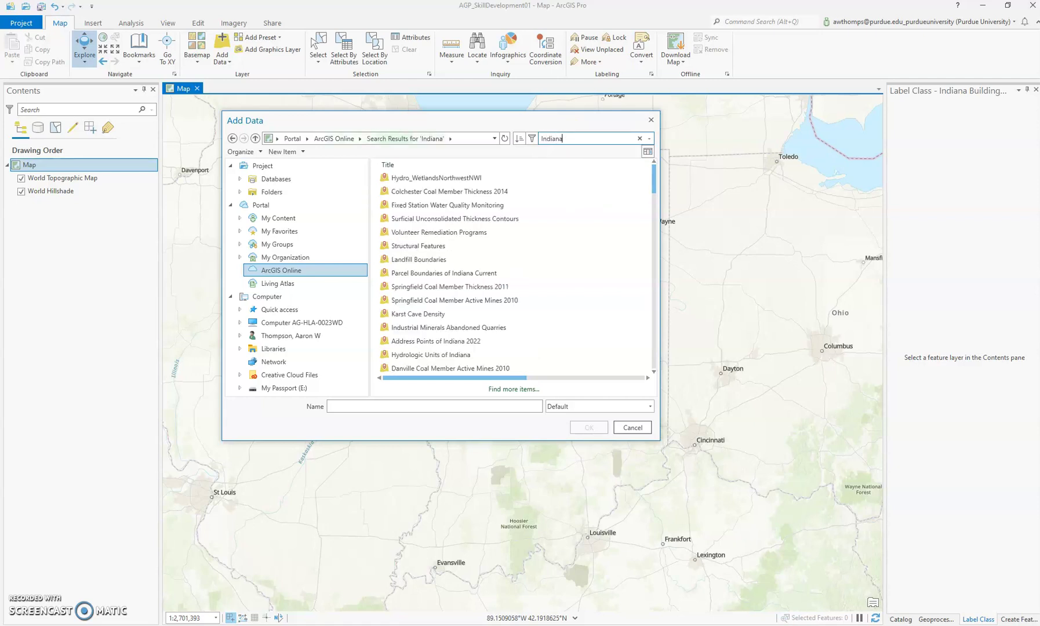
left_click(480, 177)
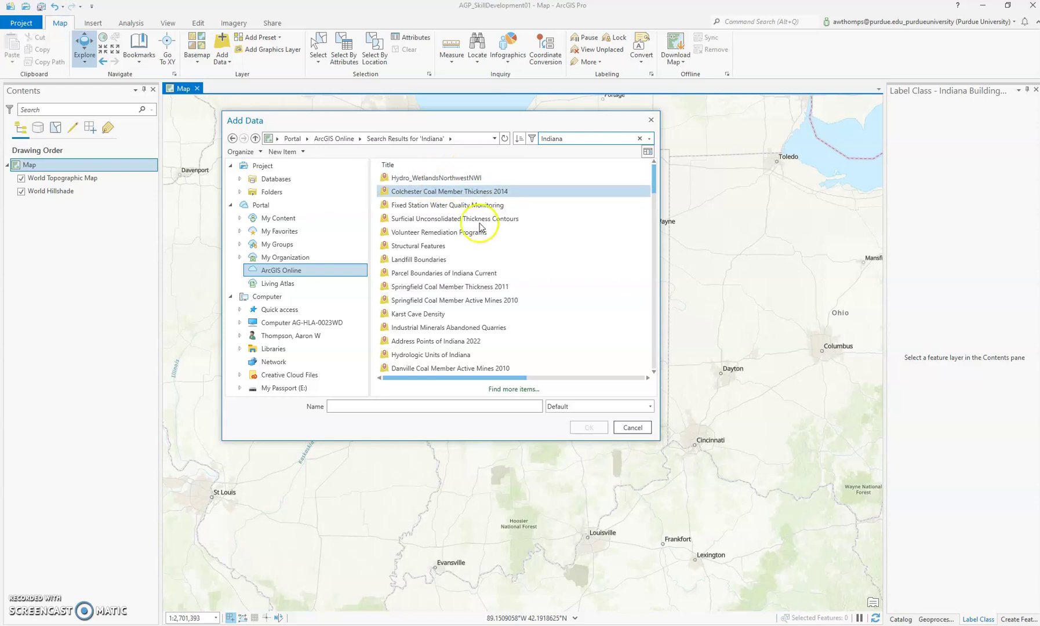
left_click(463, 355)
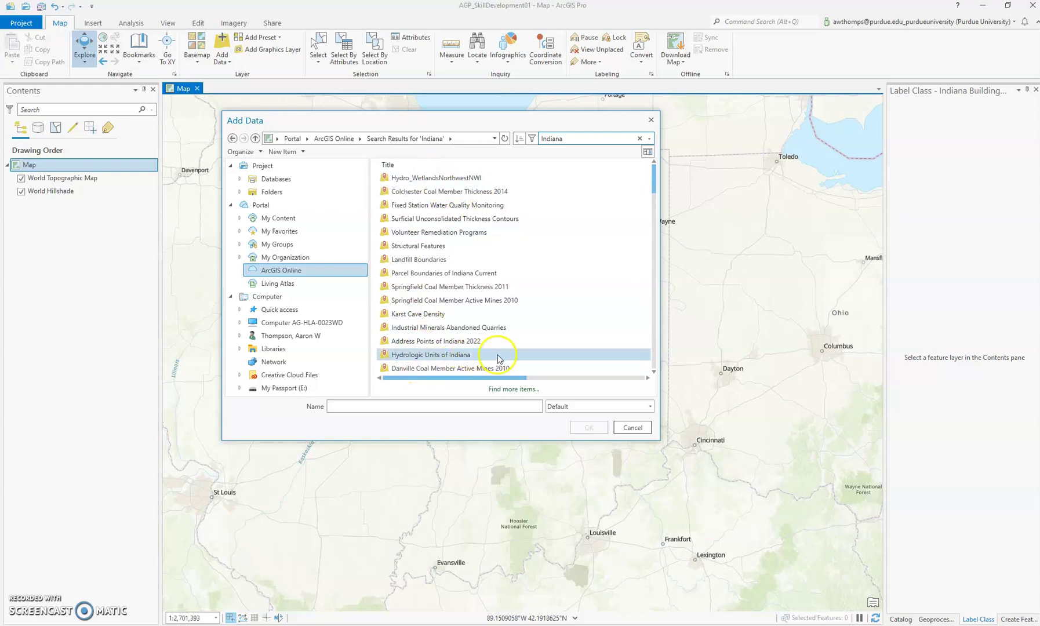
scroll(498, 358, "down", 1)
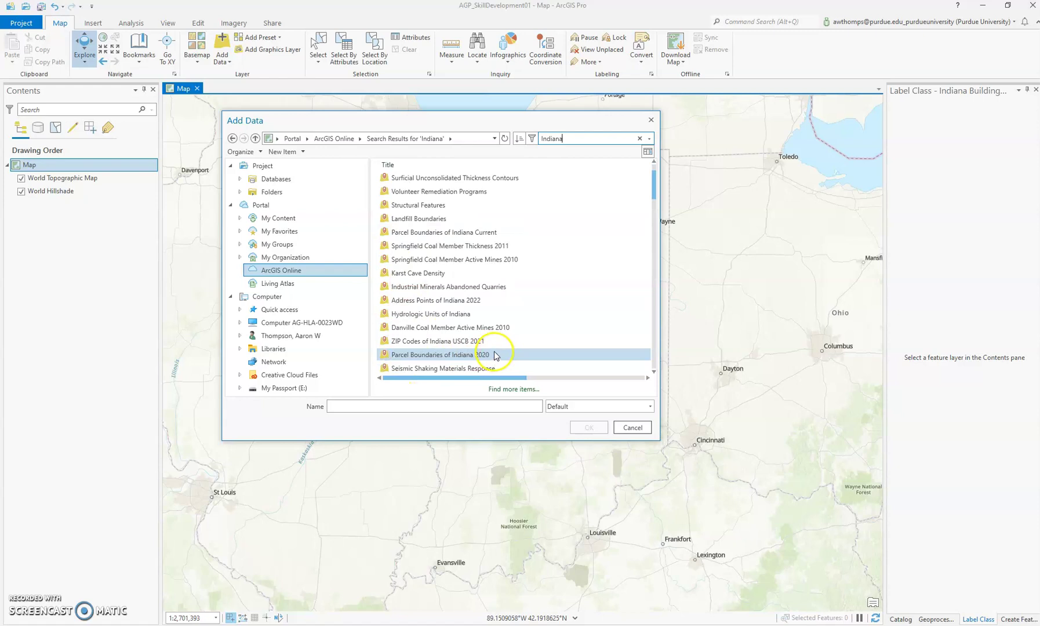
left_click(486, 354)
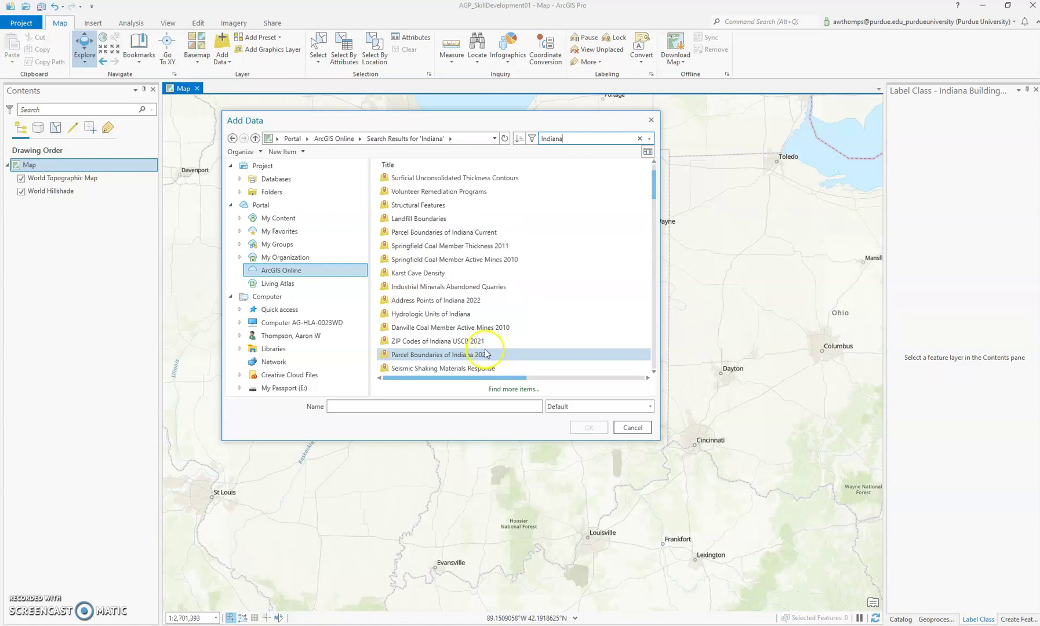
Refine the search to 'Indiana building footprints' and open the first Building Footprints item
left_click(579, 140)
type("building foo")
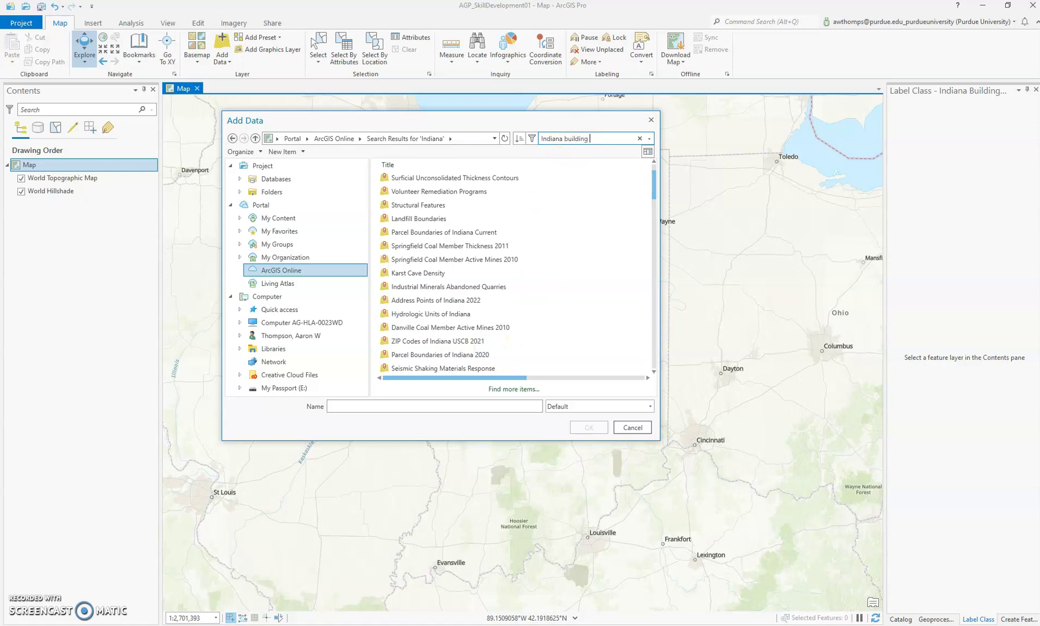
type("tprints")
key("Return")
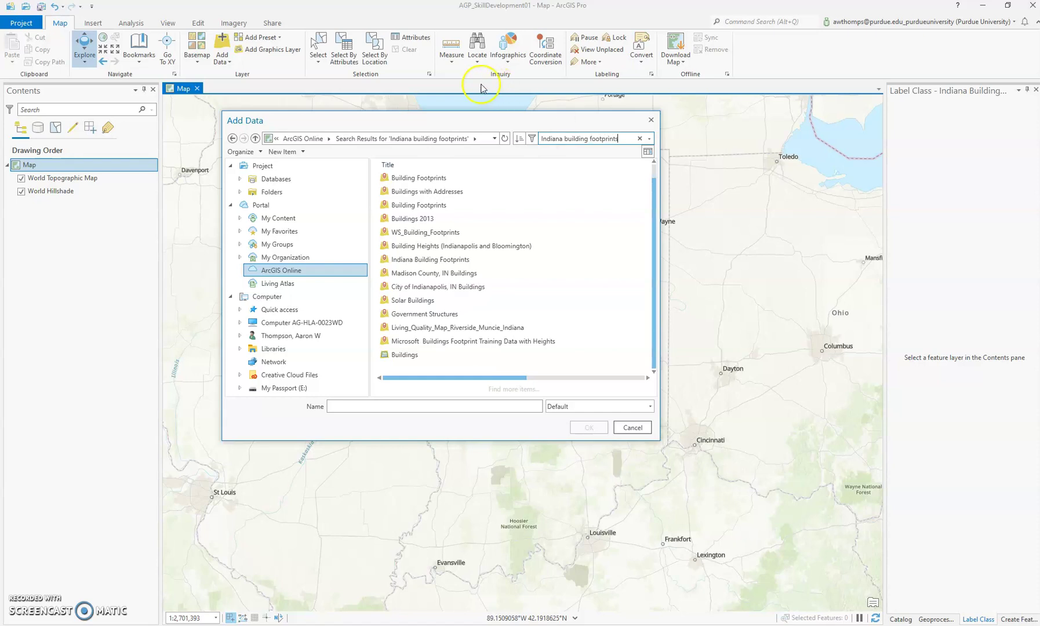
left_click(418, 180)
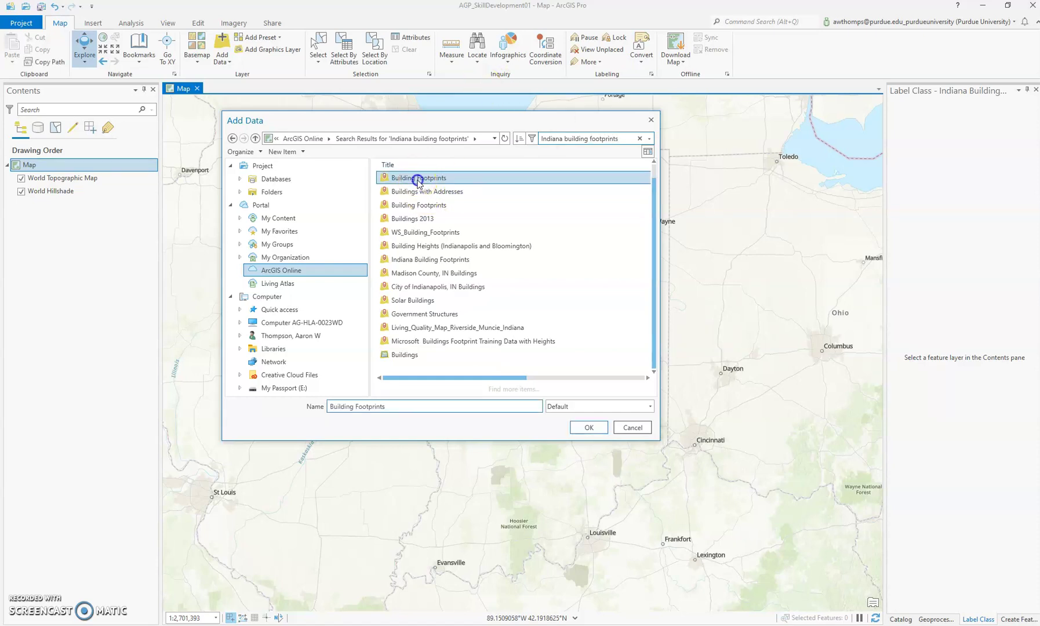
double_click(494, 205)
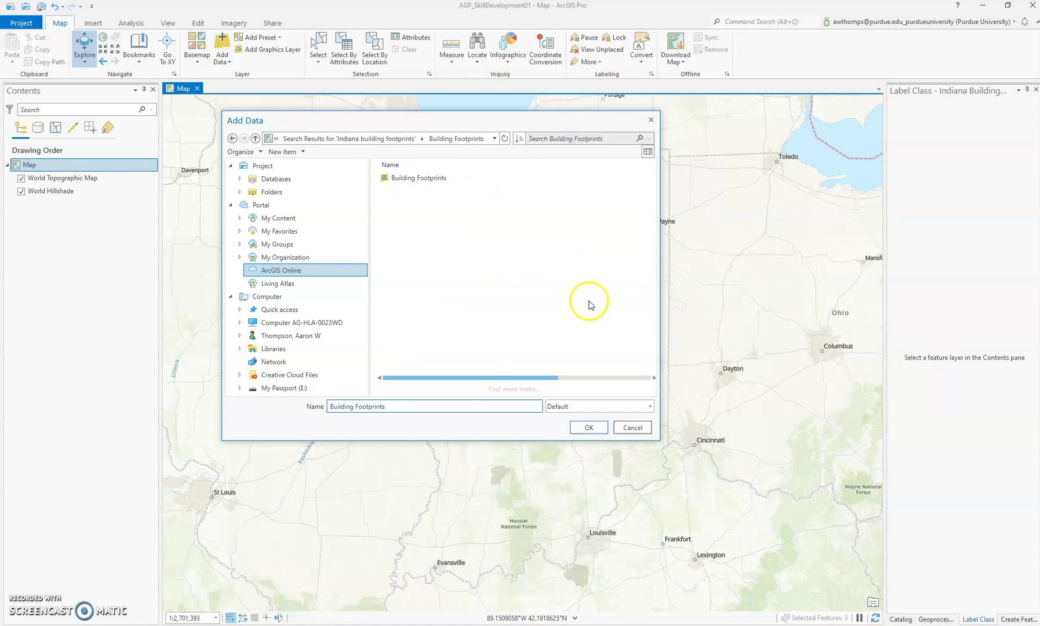
Add the Building Footprints layer to the map and zoom in on it
double_click(404, 181)
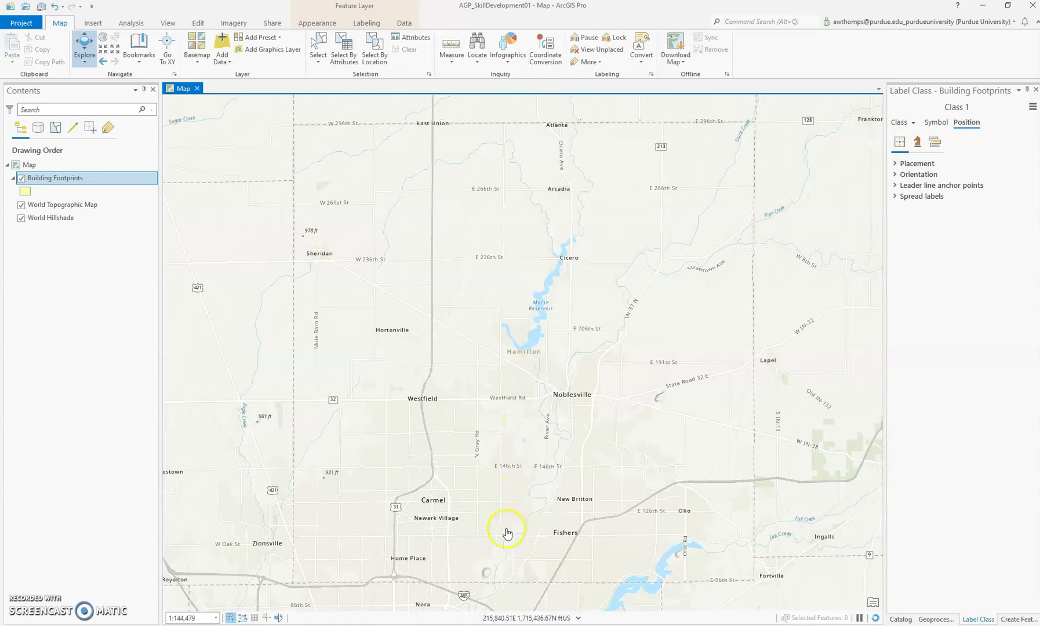
scroll(508, 545, "up", 5)
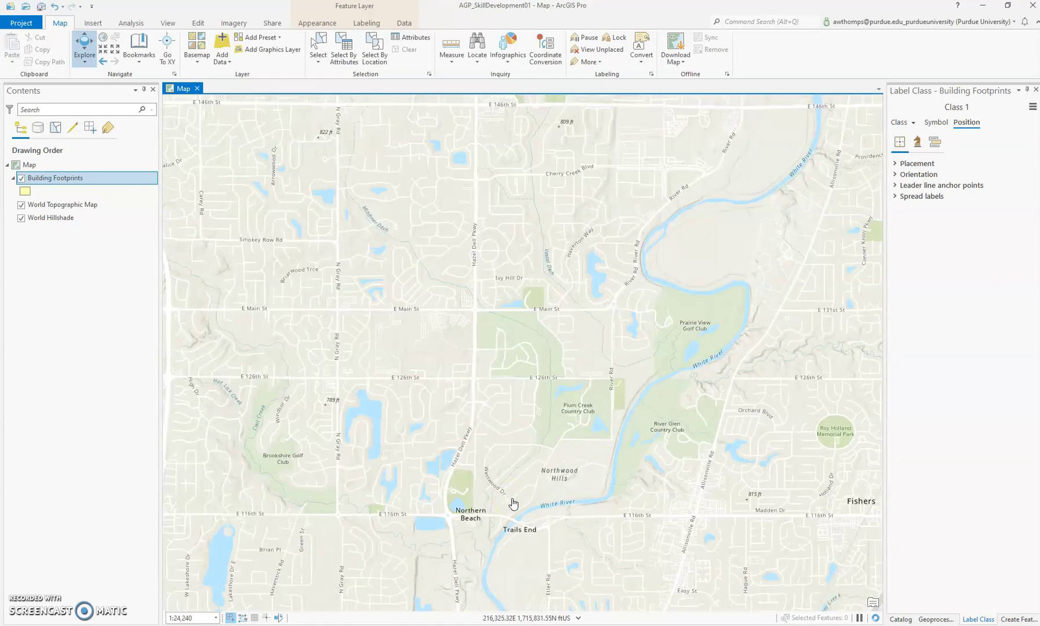
right_click(35, 178)
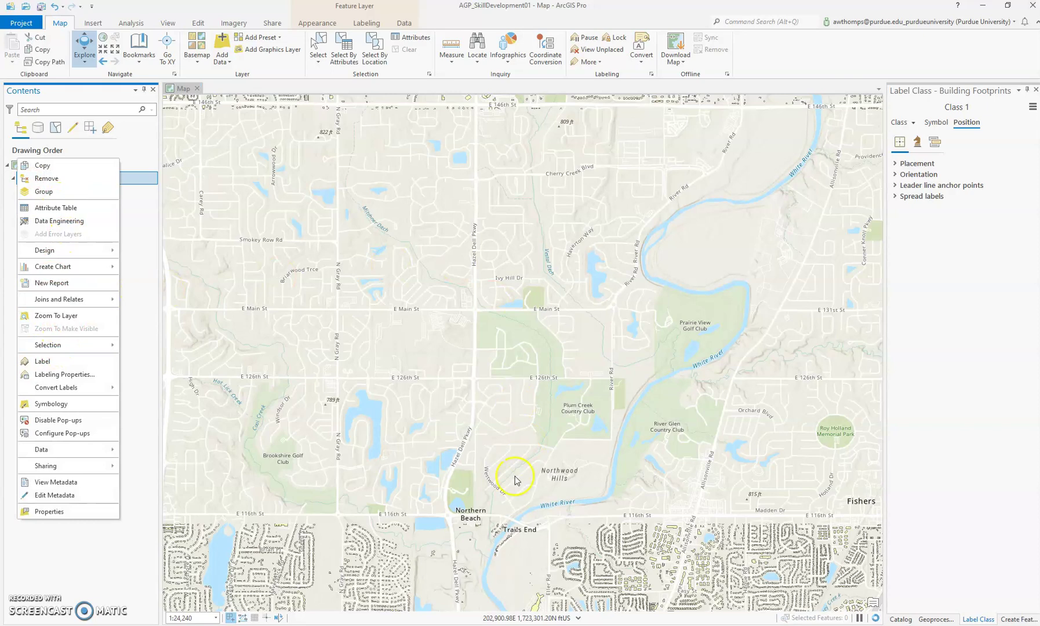
left_click(472, 419)
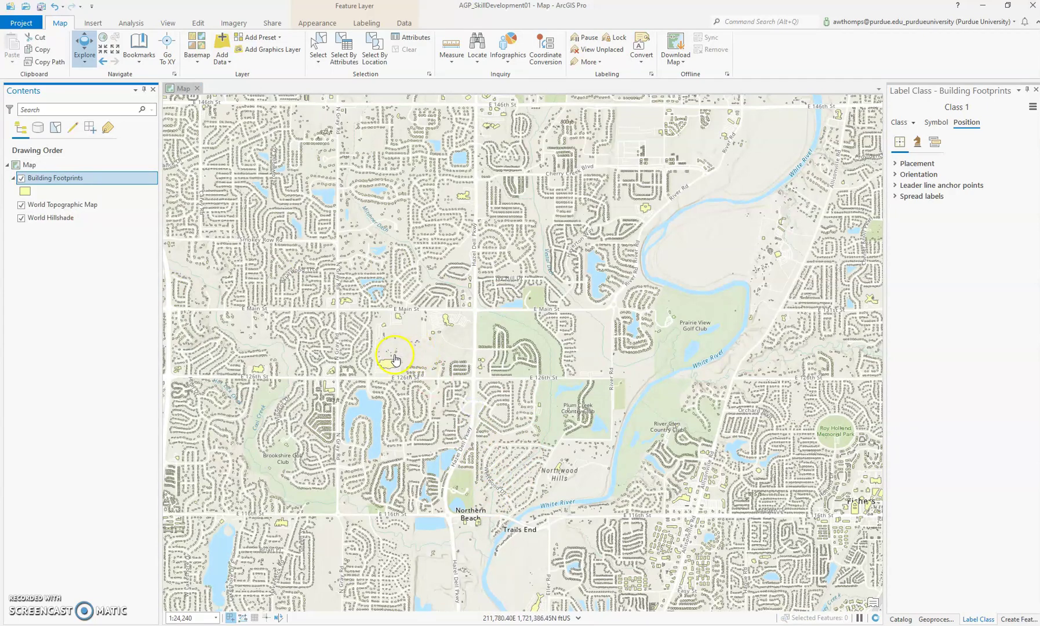
scroll(415, 348, "up", 3)
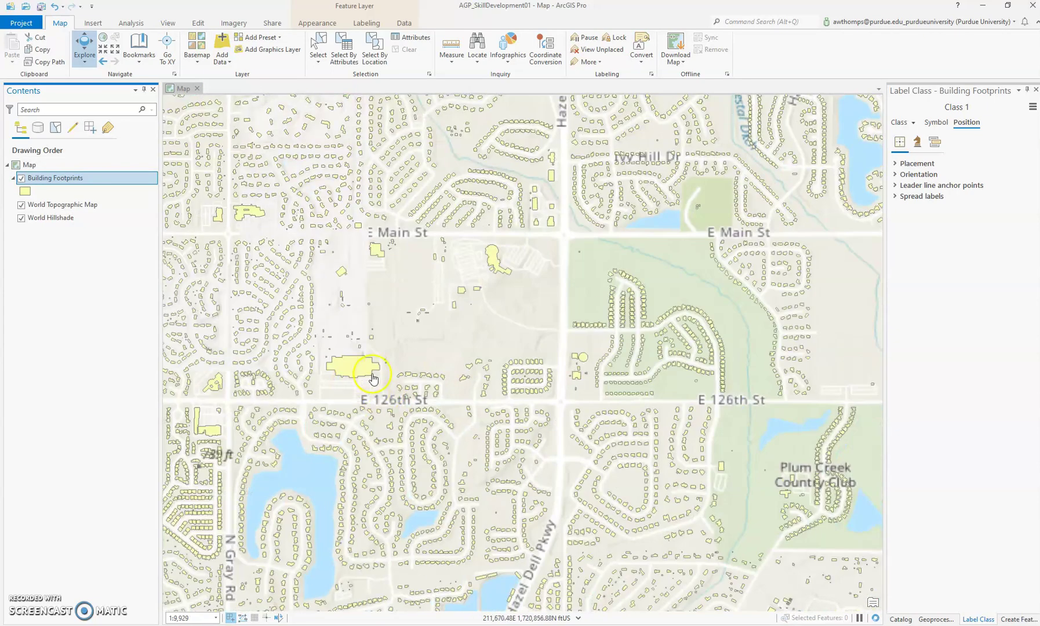
Identify the large yellow footprint near E 126th St, then close its pop-up
left_click(355, 368)
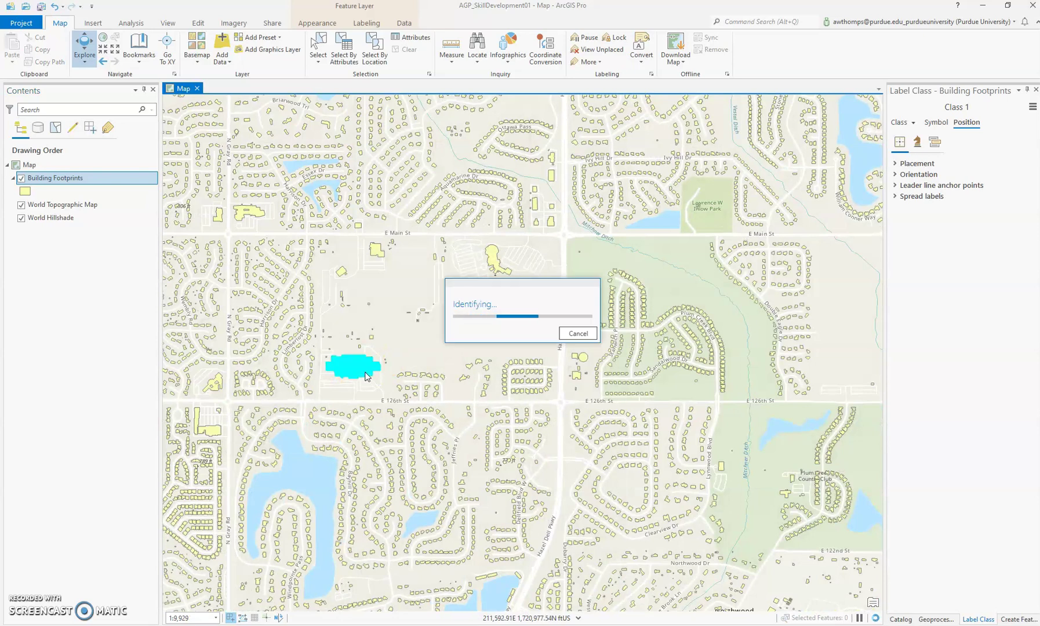
scroll(285, 341, "down", 1)
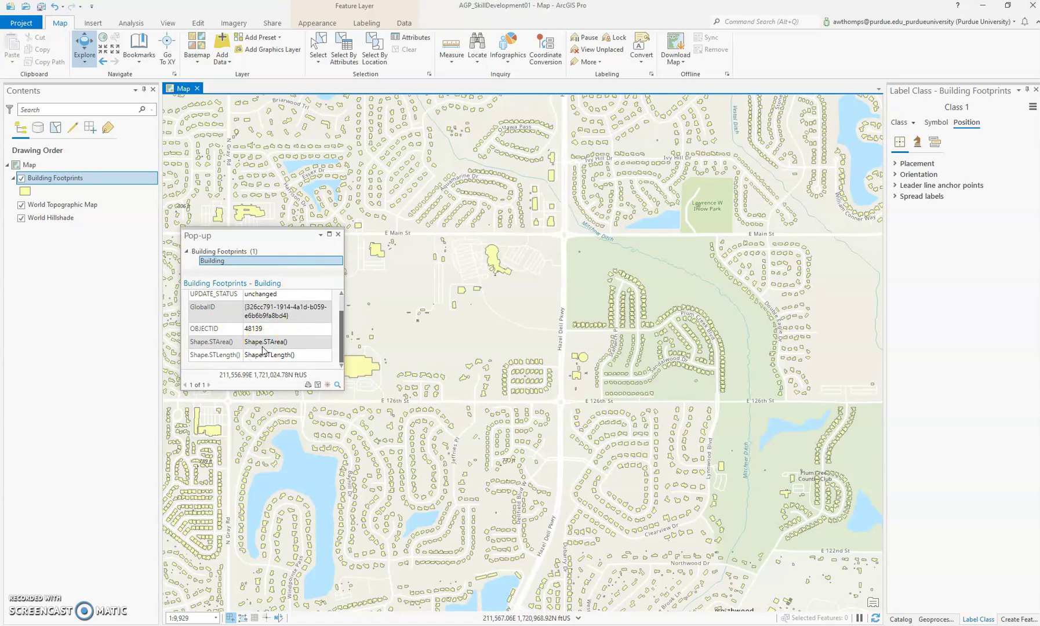
left_click(338, 235)
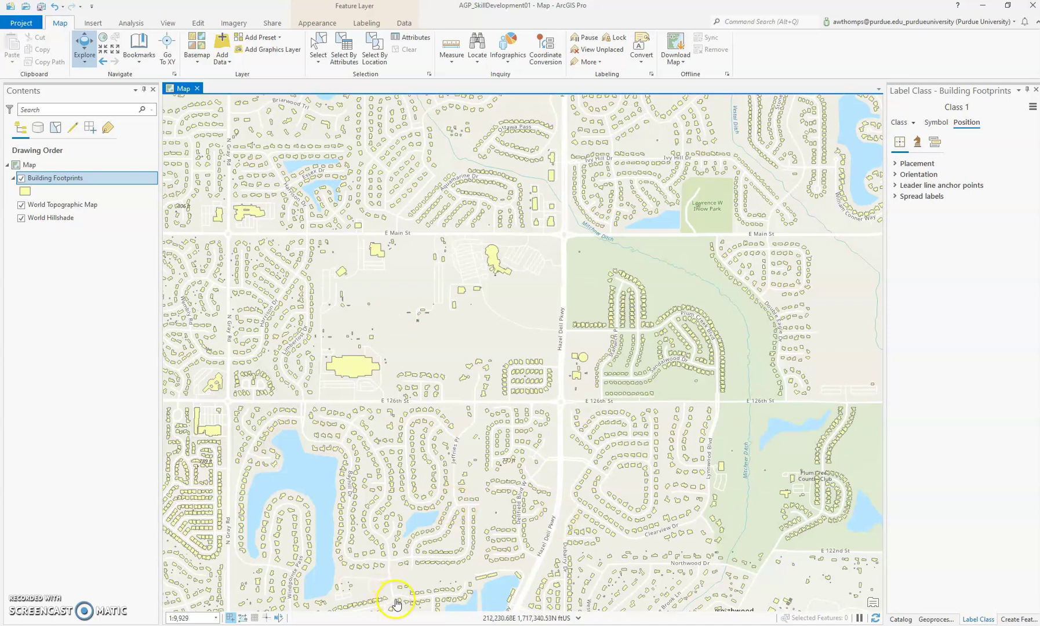
mouse_move(308, 625)
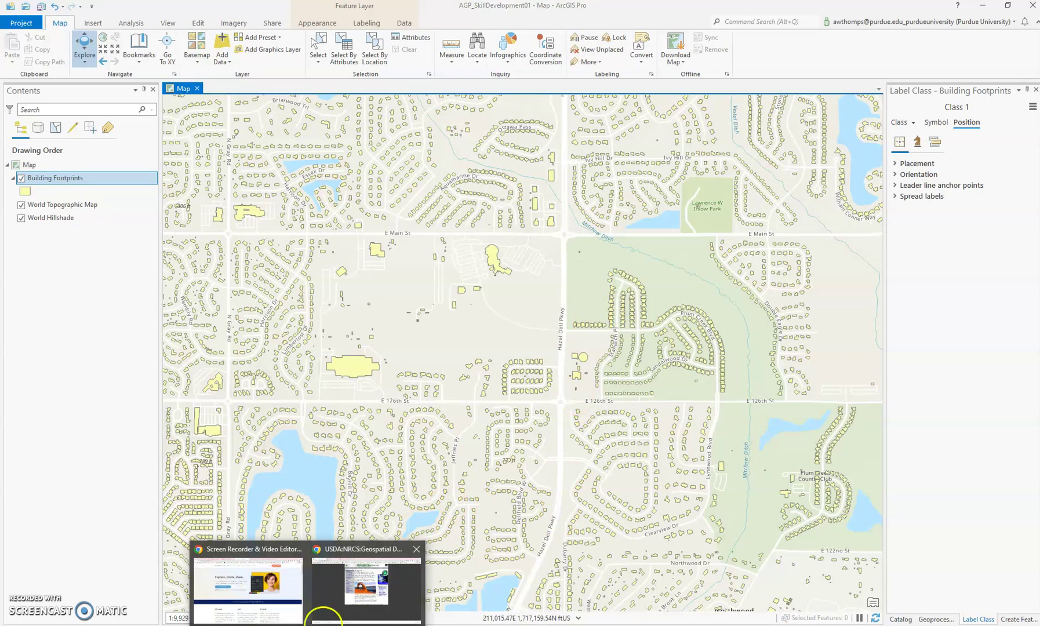
Switch to the USDA:NRCS Geospatial Data Gateway browser window
left_click(356, 598)
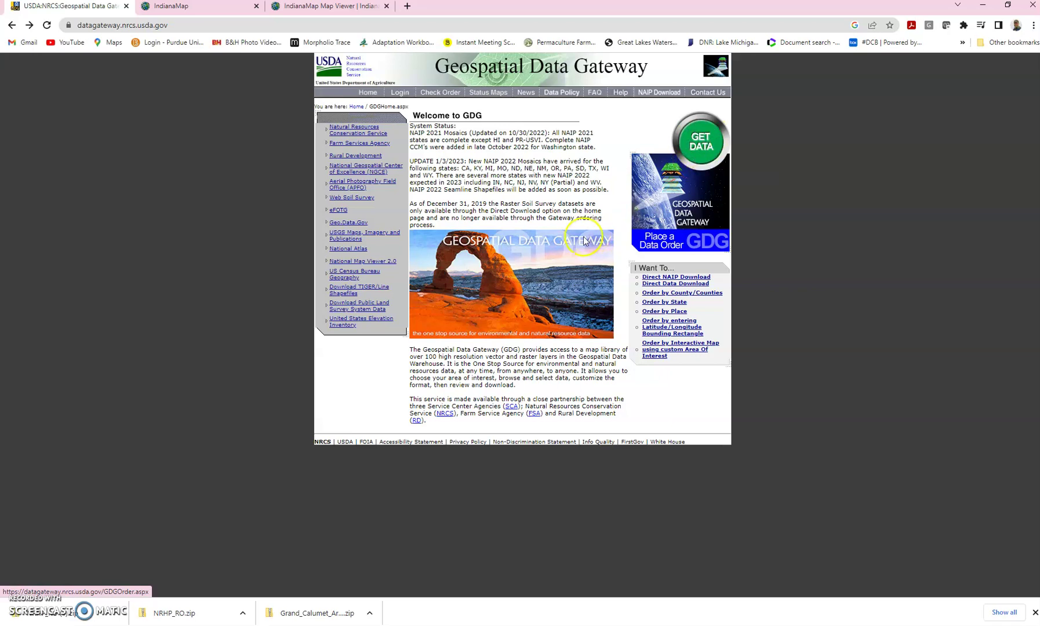
Start a new Gateway data order and choose Indiana as the state
left_click(701, 142)
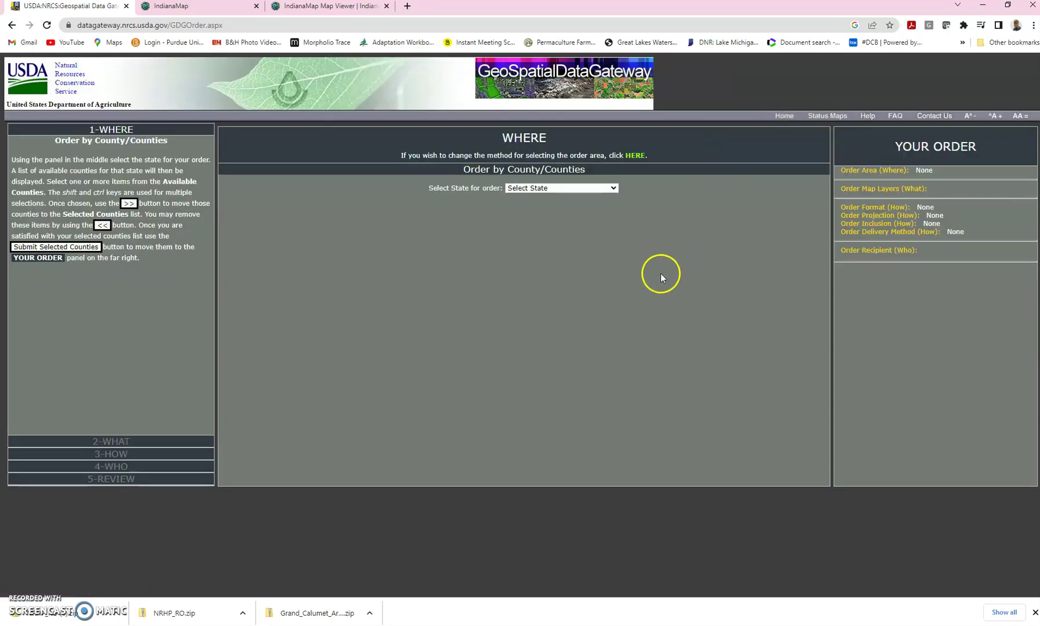
left_click(603, 189)
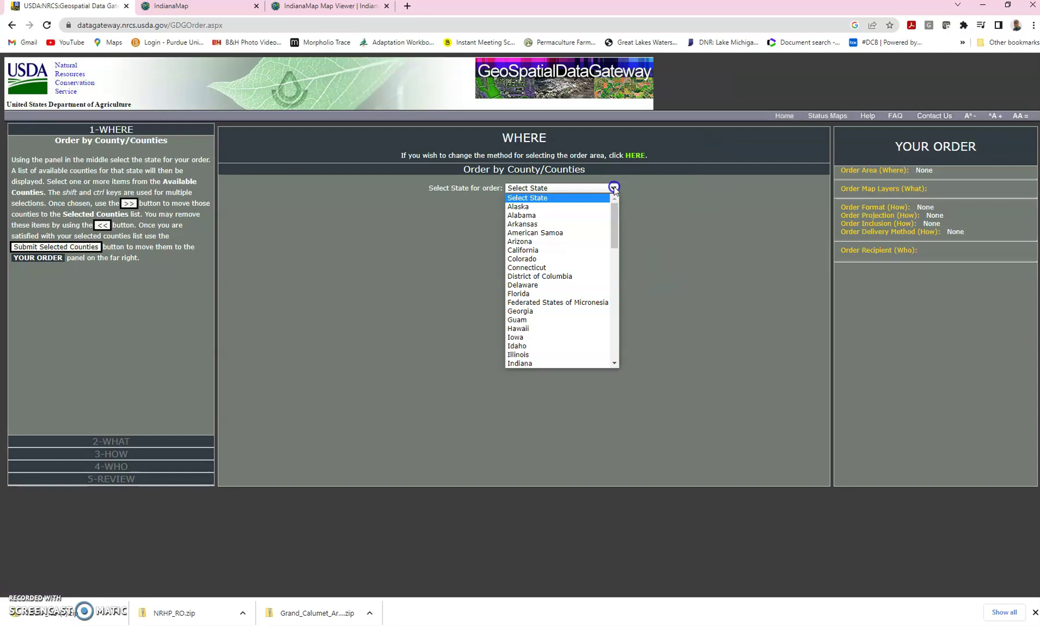
left_click(562, 363)
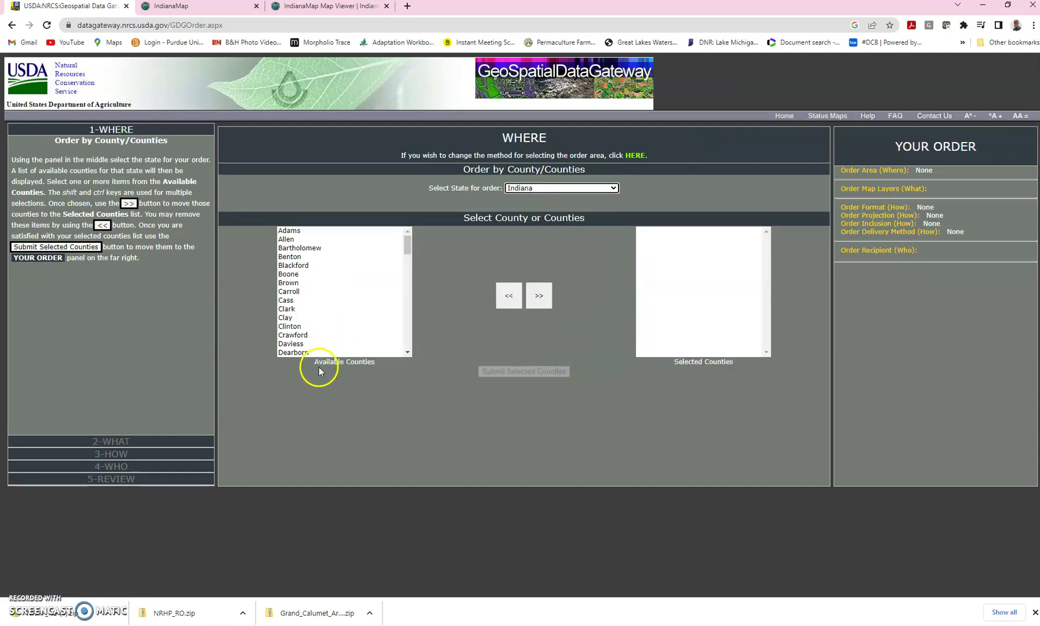
scroll(312, 338, "down", 4)
scroll(312, 338, "down", 8)
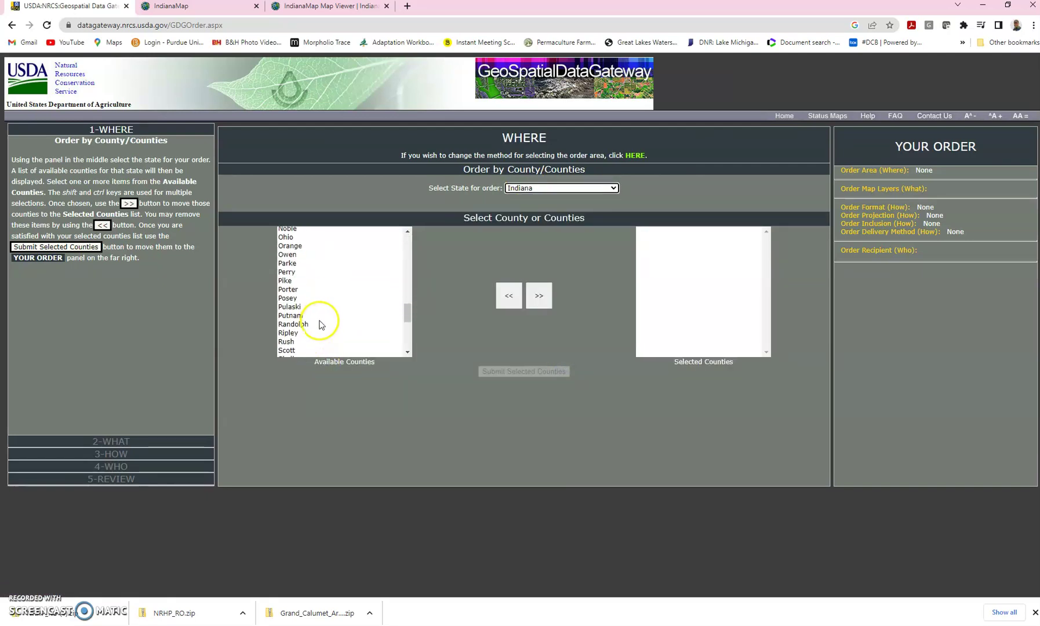
scroll(320, 325, "up", 2)
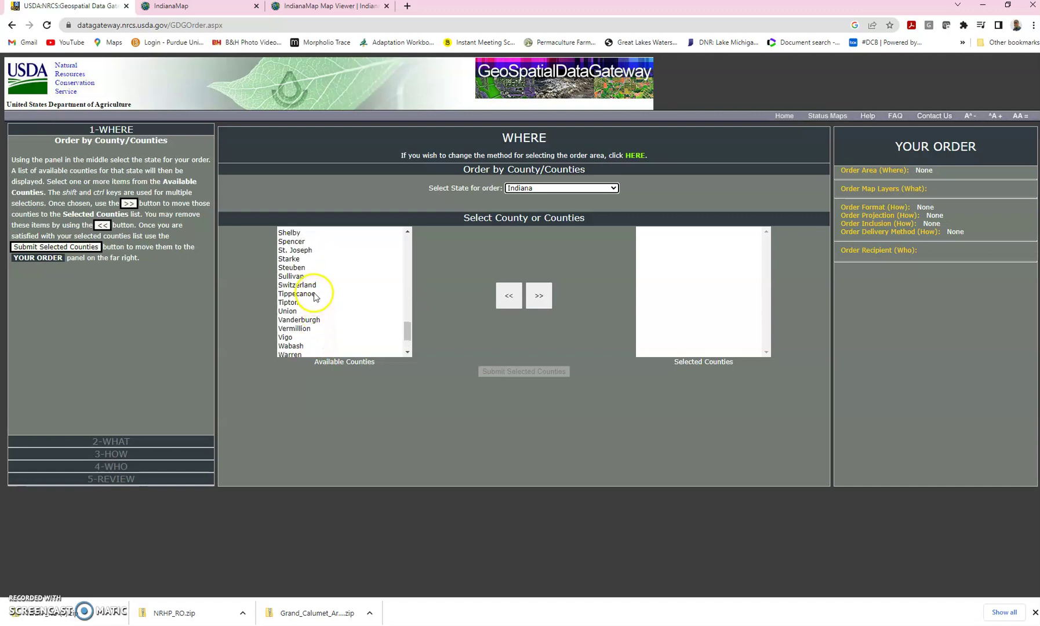
Add Tippecanoe to the selected counties, leaving the other area options unchanged
left_click(312, 294)
left_click(537, 296)
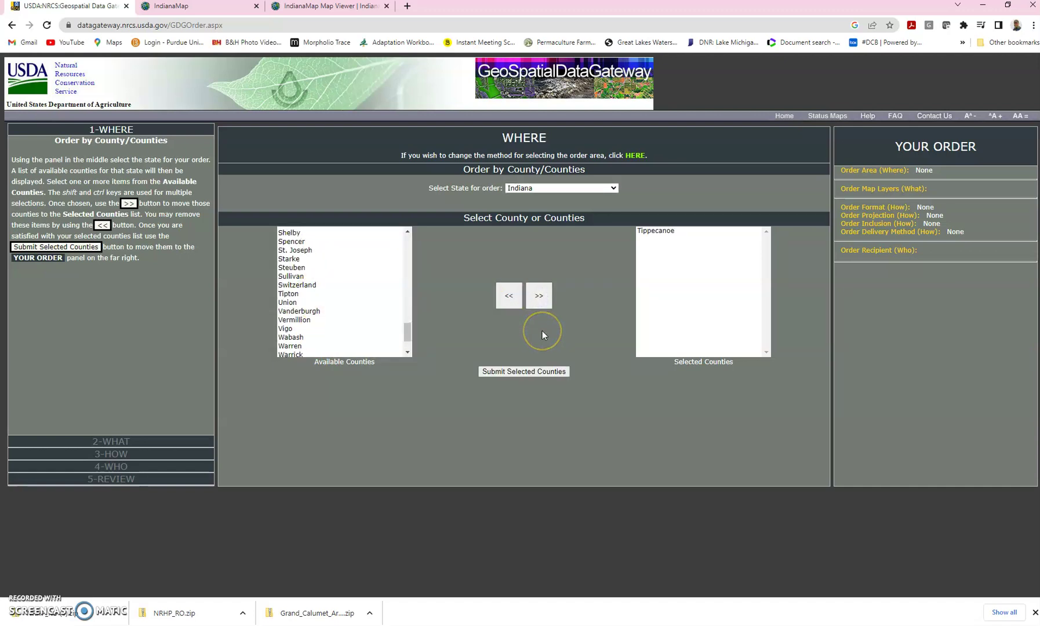
left_click(549, 372)
left_click(630, 157)
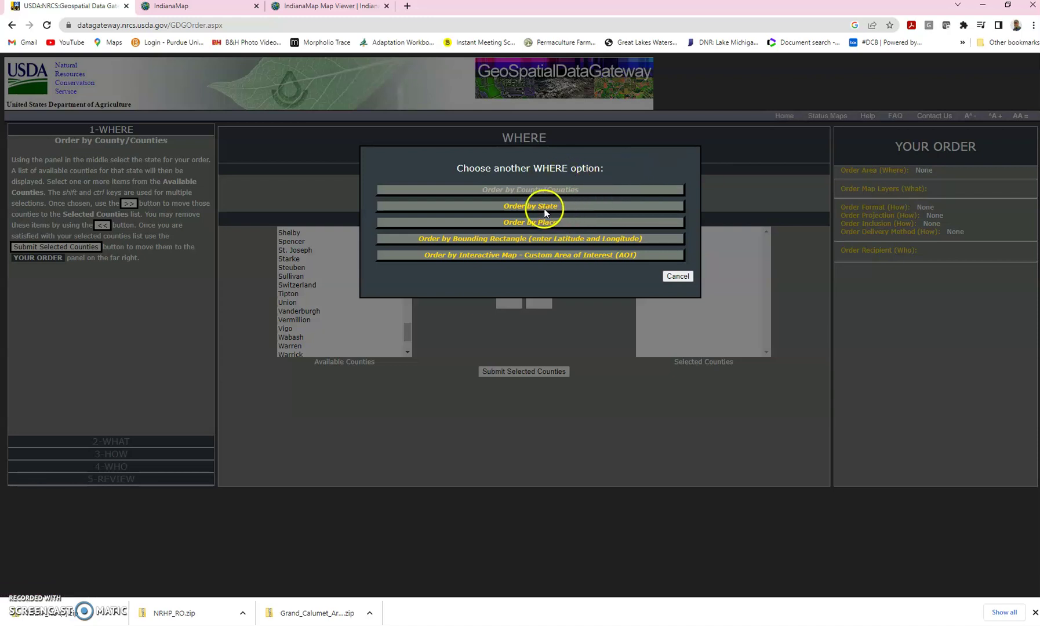
left_click(685, 274)
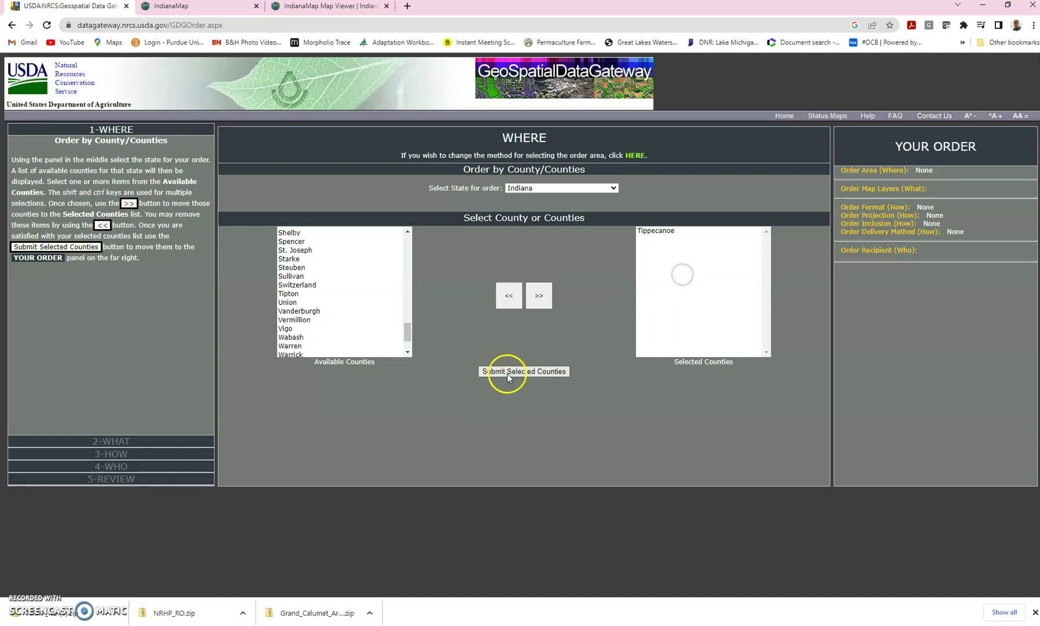
Submit Tippecanoe County as the area and add the LiDAR 1 Meter bare earth DEM
left_click(506, 372)
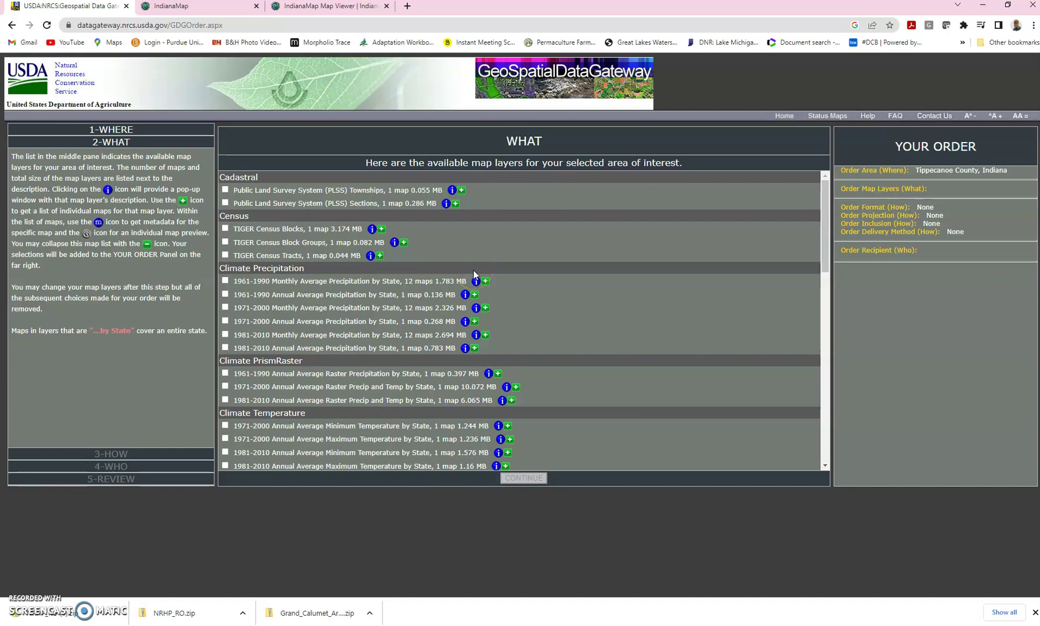
scroll(473, 269, "down", 6)
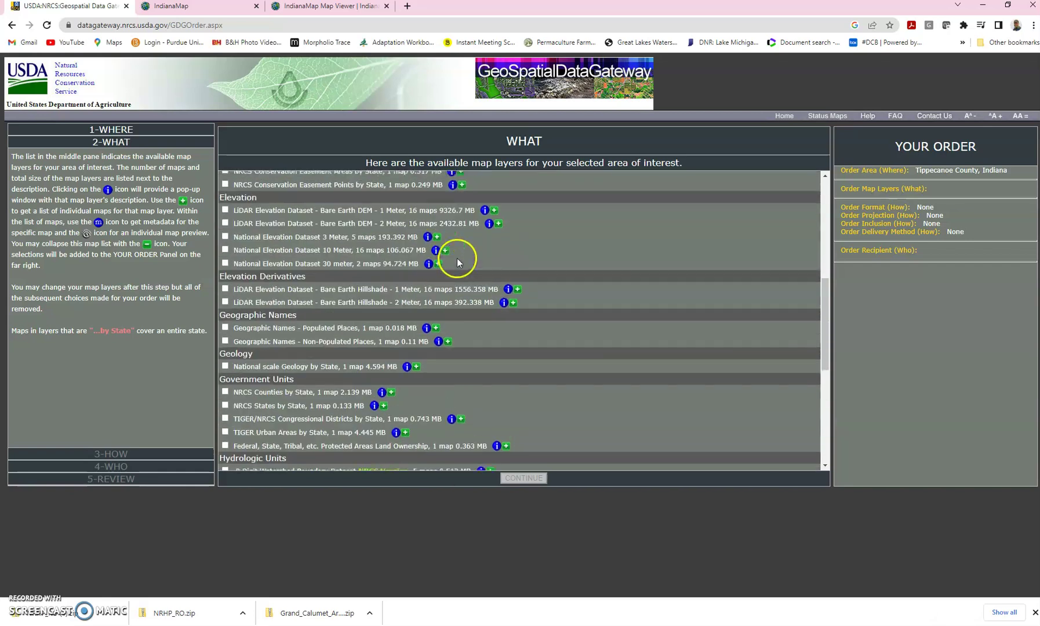
left_click(225, 202)
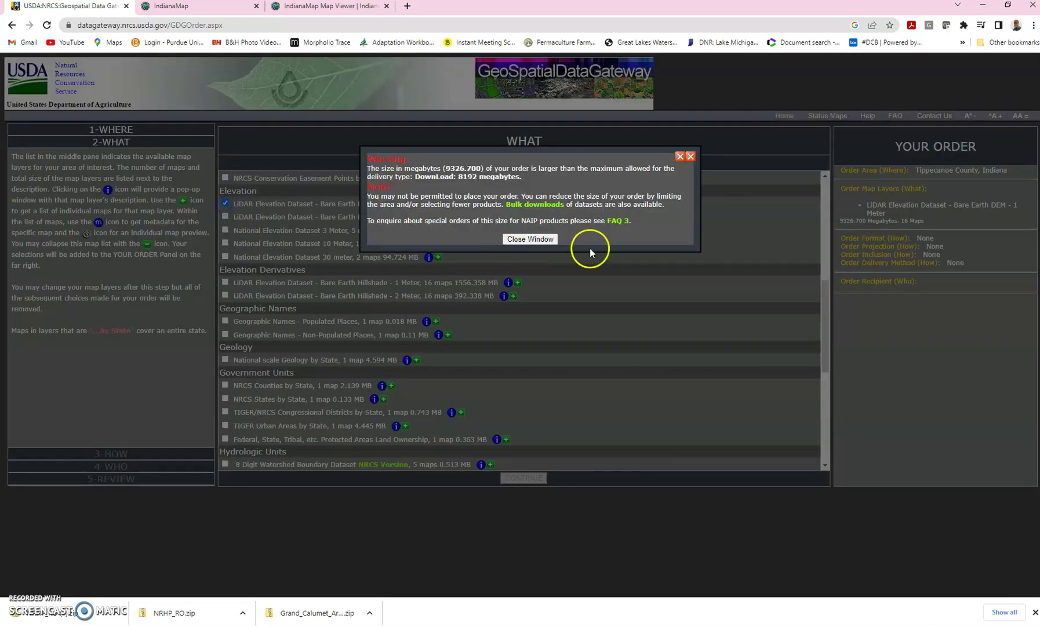
left_click(690, 156)
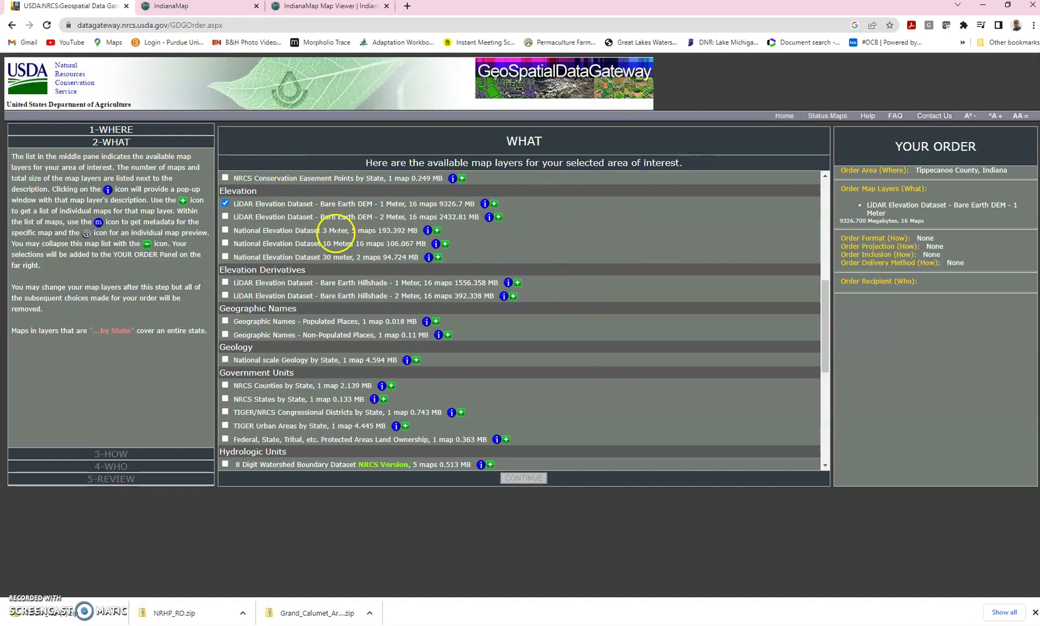
scroll(348, 313, "down", 2)
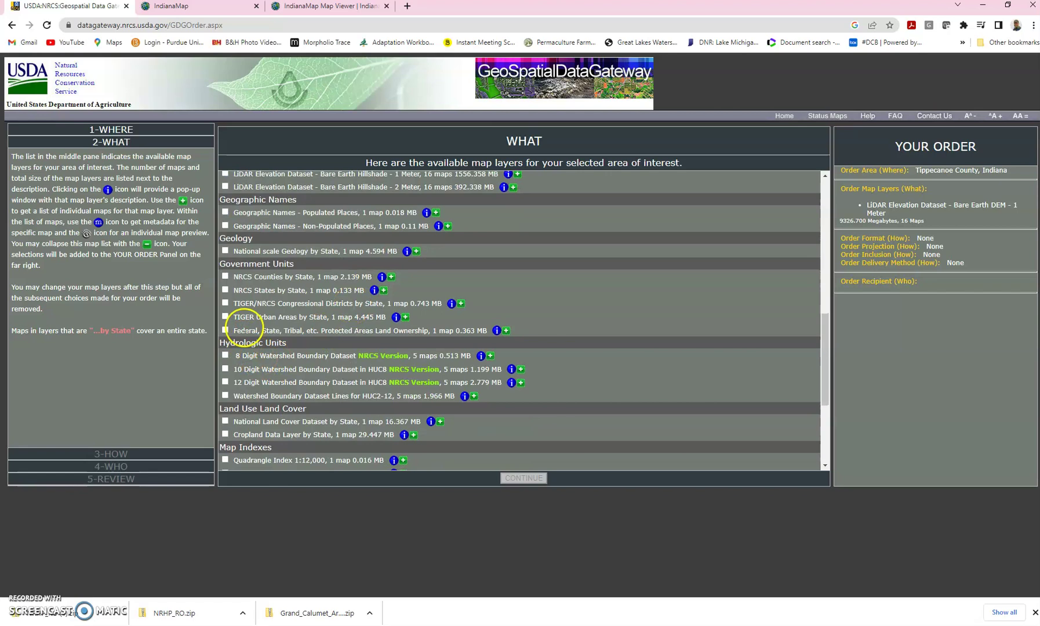
scroll(244, 330, "down", 1)
Add the 8 Digit Watershed Boundary Dataset, remove the LiDAR 1 Meter DEM, and continue
left_click(226, 301)
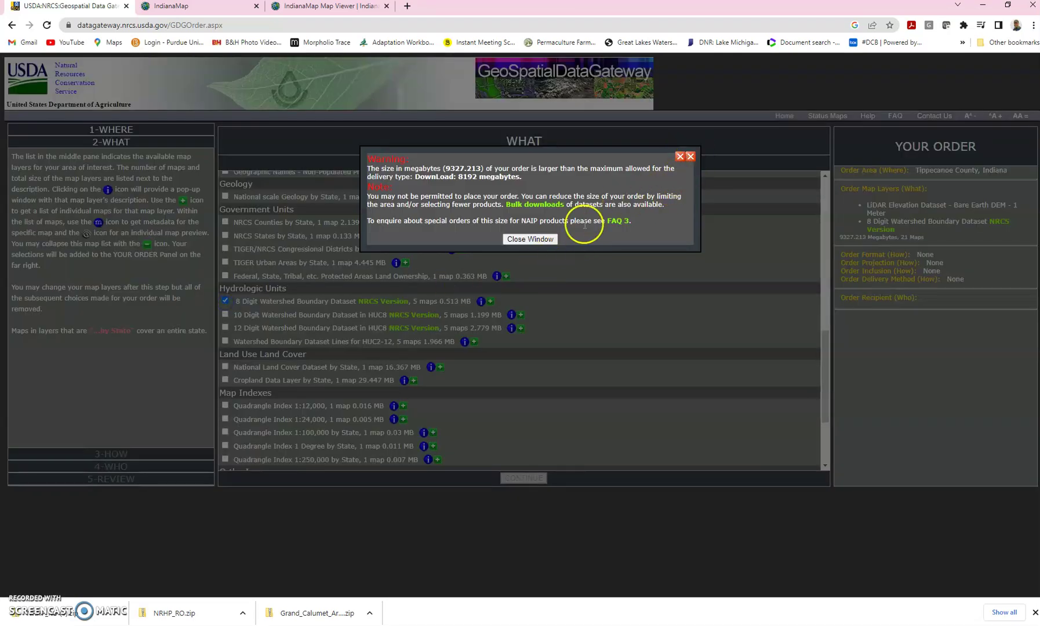
left_click(533, 239)
scroll(297, 316, "up", 4)
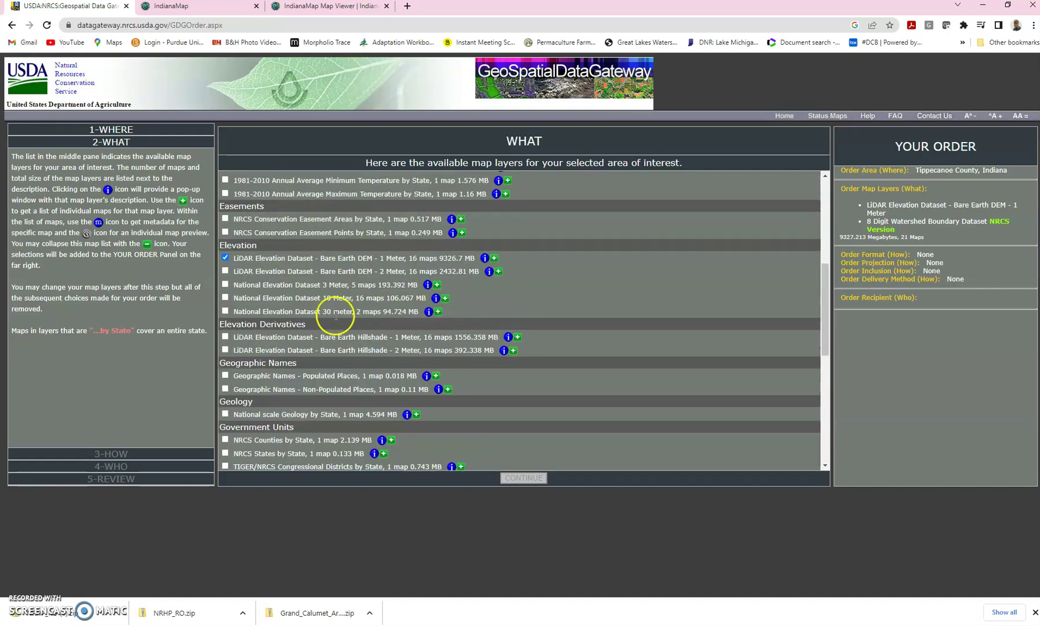
left_click(224, 258)
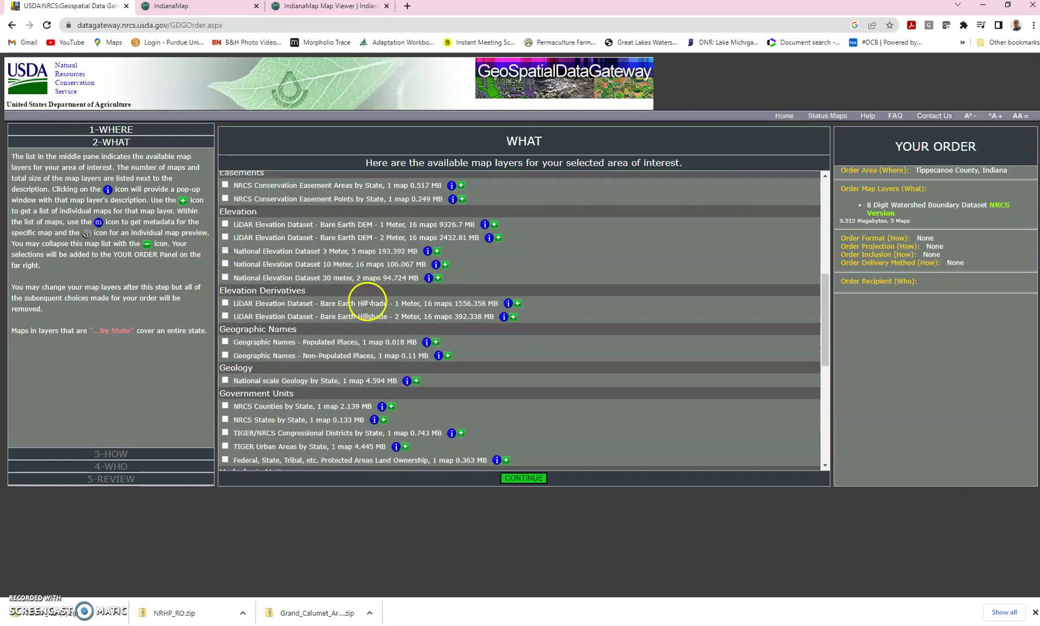
scroll(360, 299, "down", 6)
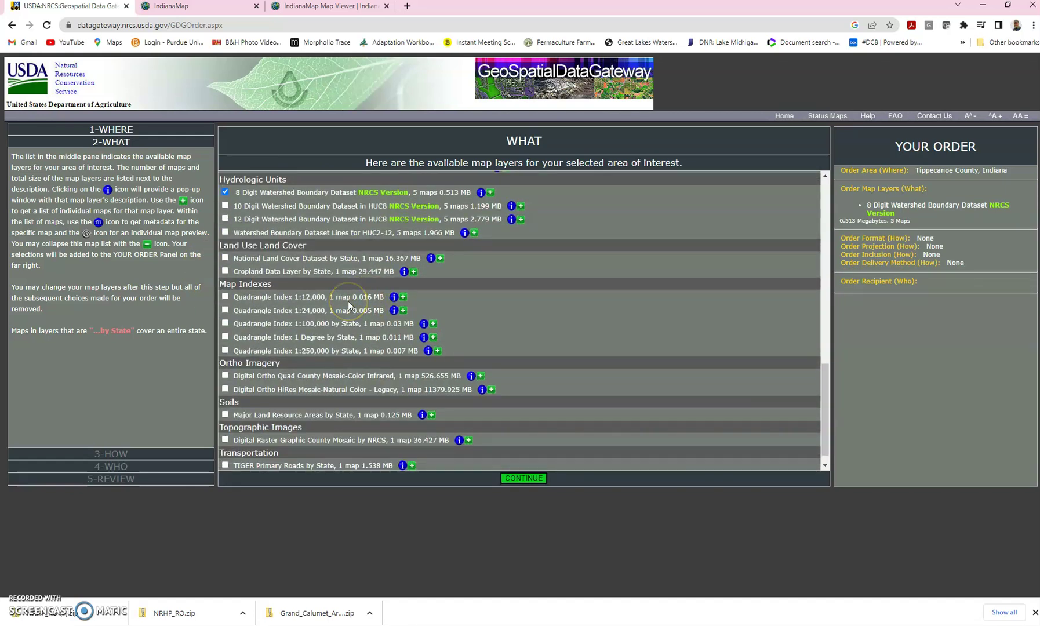
scroll(350, 301, "down", 1)
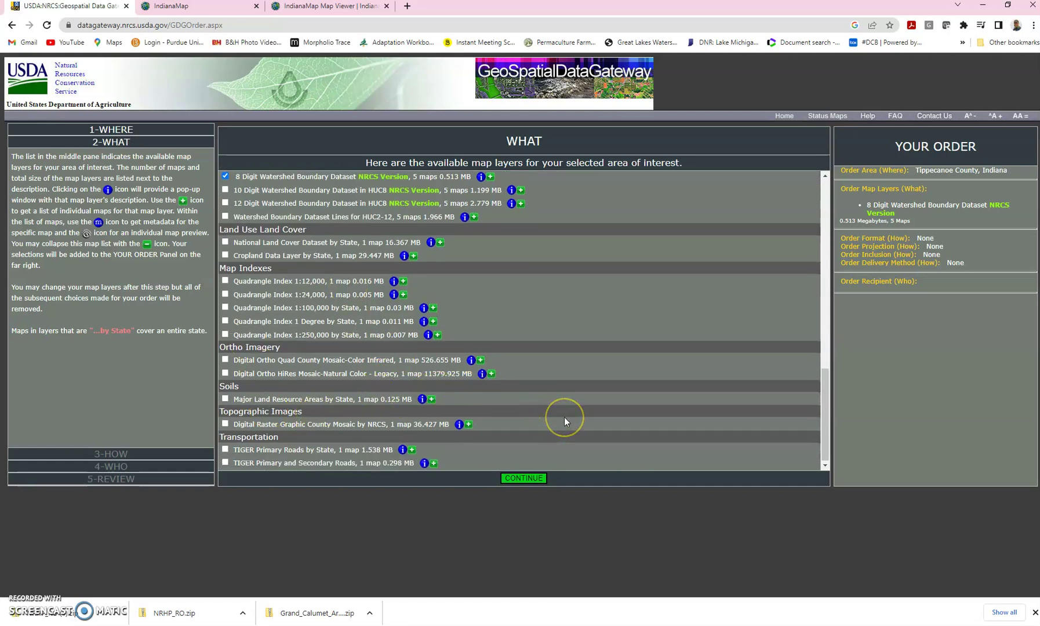
left_click(536, 479)
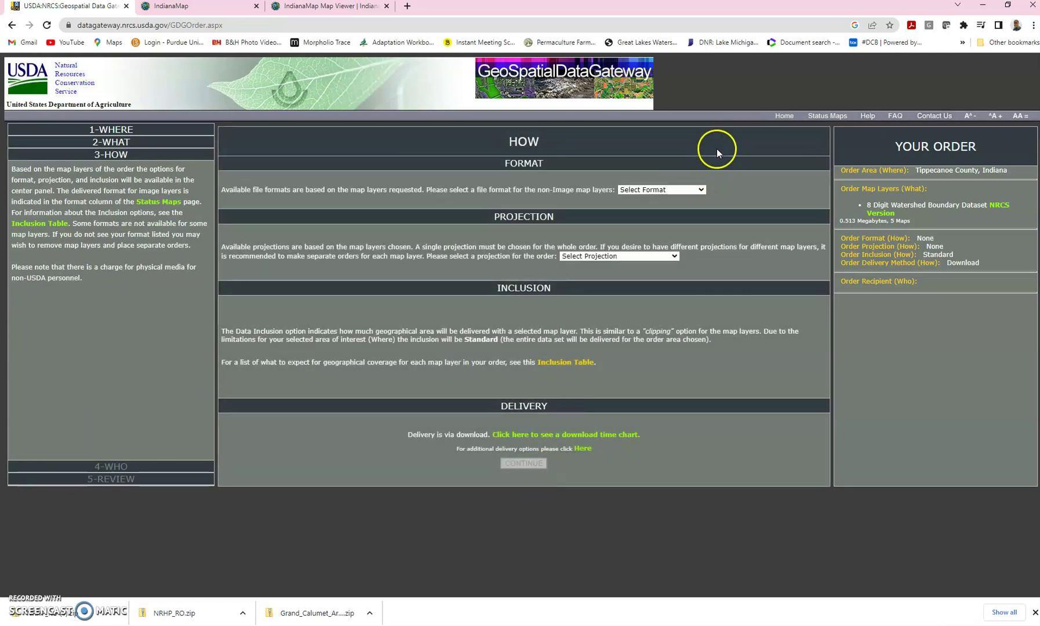
Choose ESRI File GeoDataBase format and Geographic WGS84 projection, then continue to contact details
left_click(704, 193)
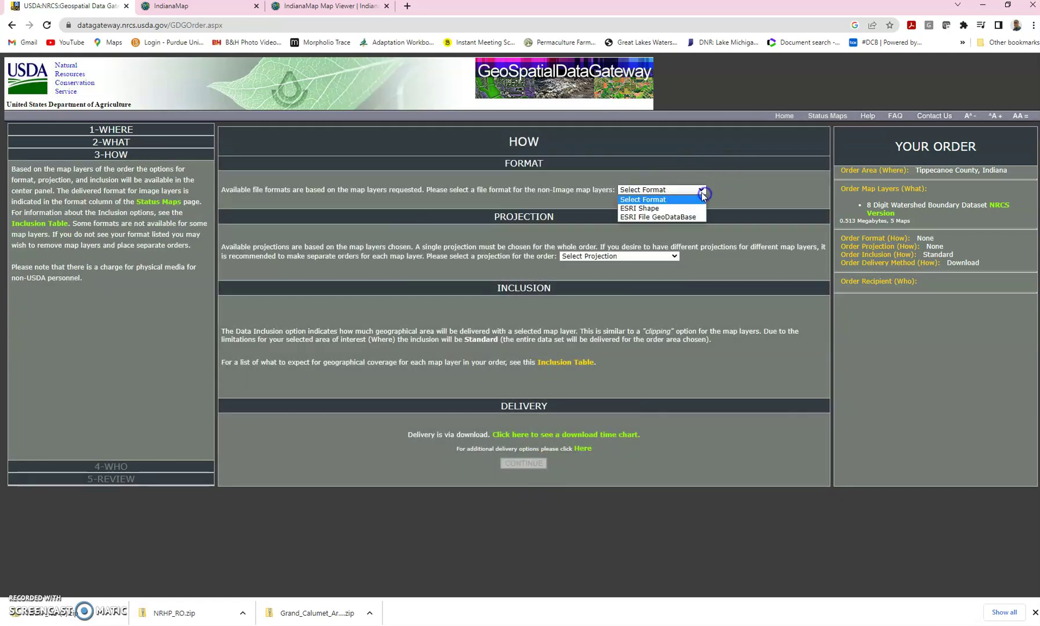
left_click(668, 218)
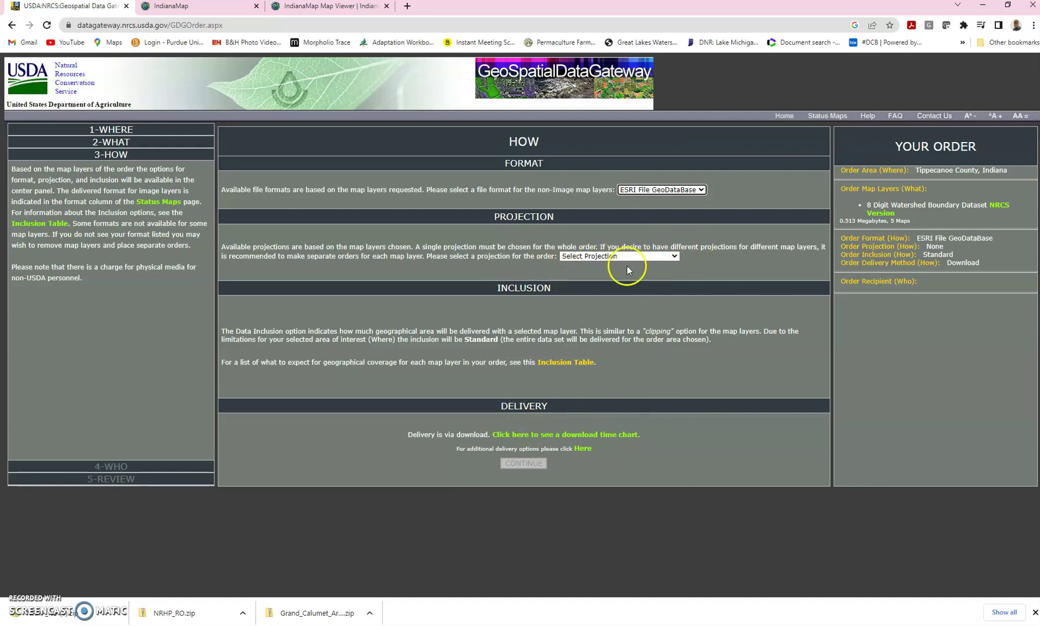
left_click(643, 282)
left_click(615, 256)
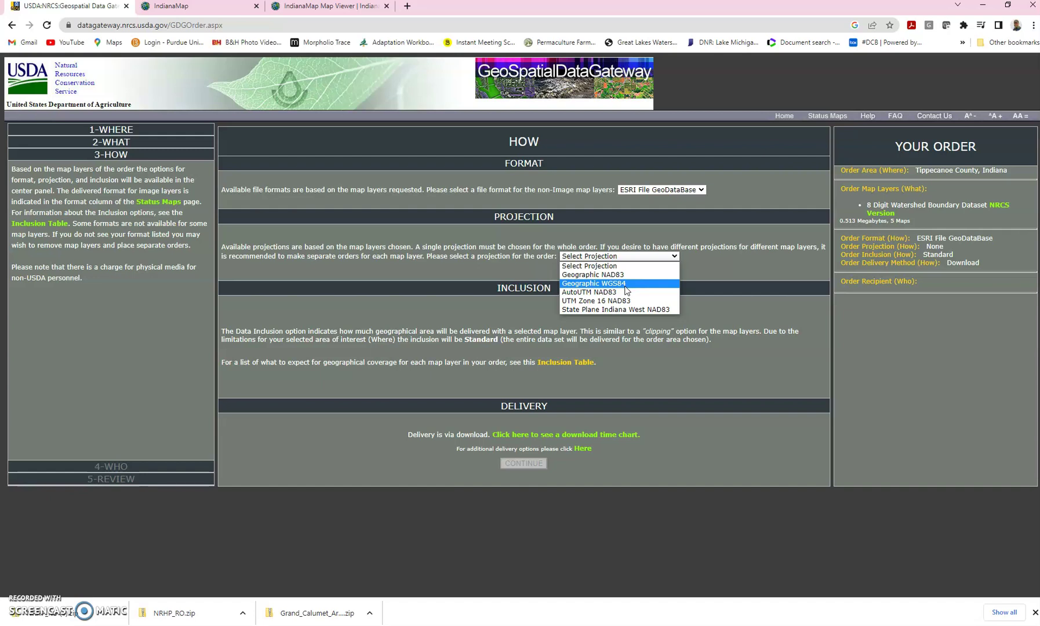
left_click(626, 289)
left_click(536, 462)
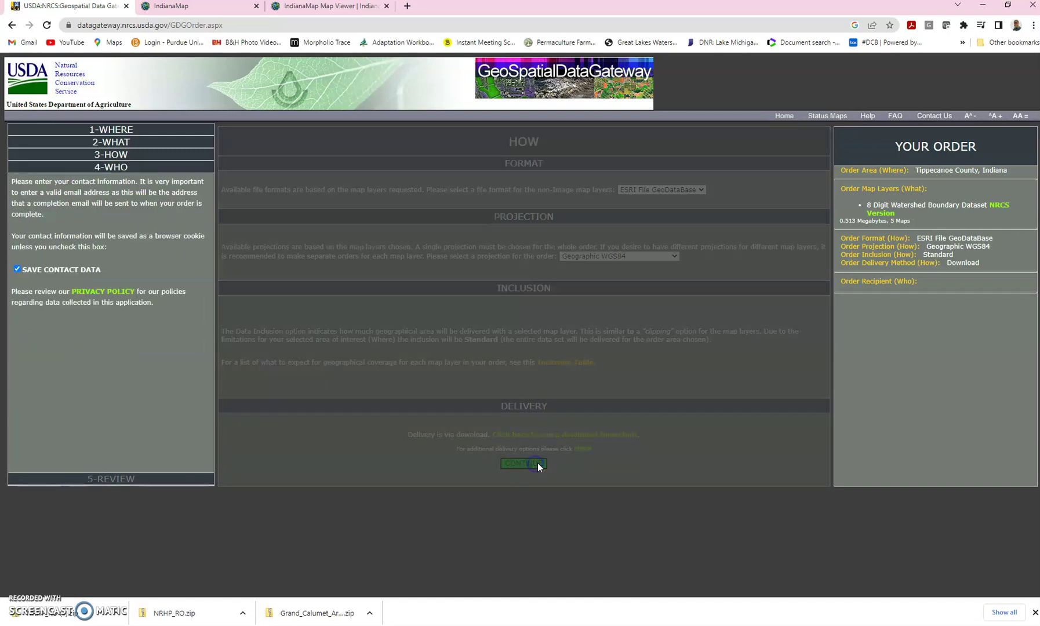
Leave the contact Email field blank and switch to the IndianaMap homepage tab
left_click(354, 174)
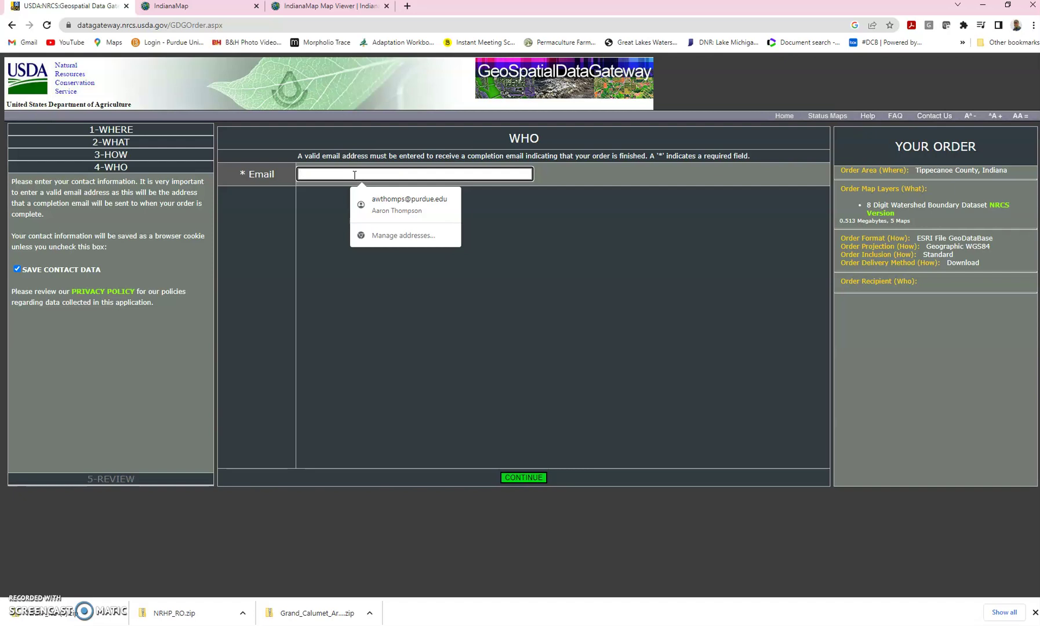
left_click(312, 170)
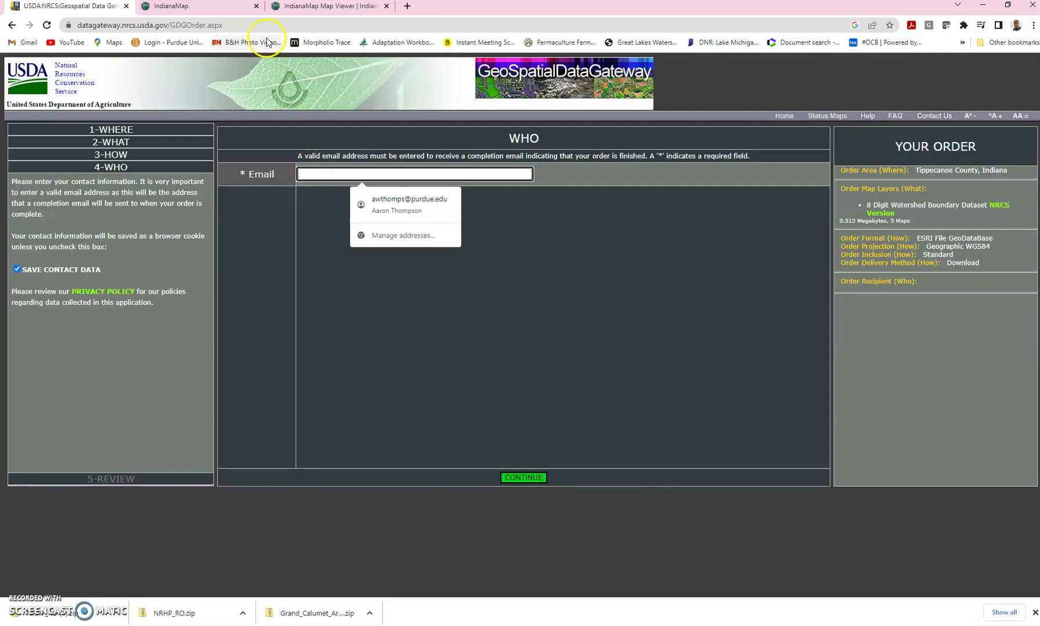
left_click(233, 6)
Scroll the indianamap.org homepage down to the Popular Apps & Resources cards
left_click(426, 286)
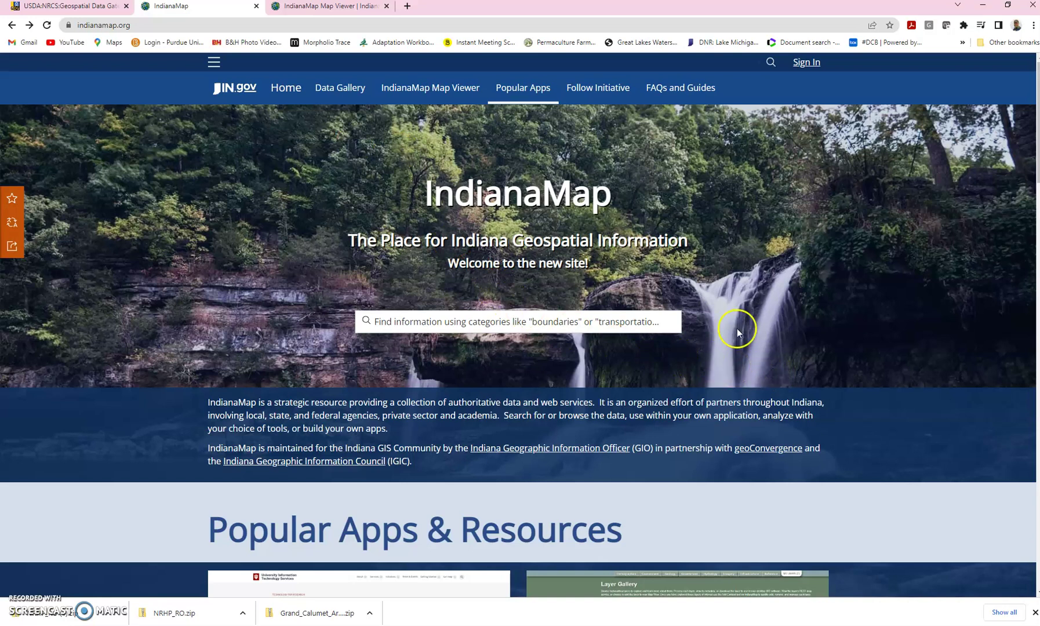
scroll(806, 400, "down", 5)
scroll(821, 400, "down", 1)
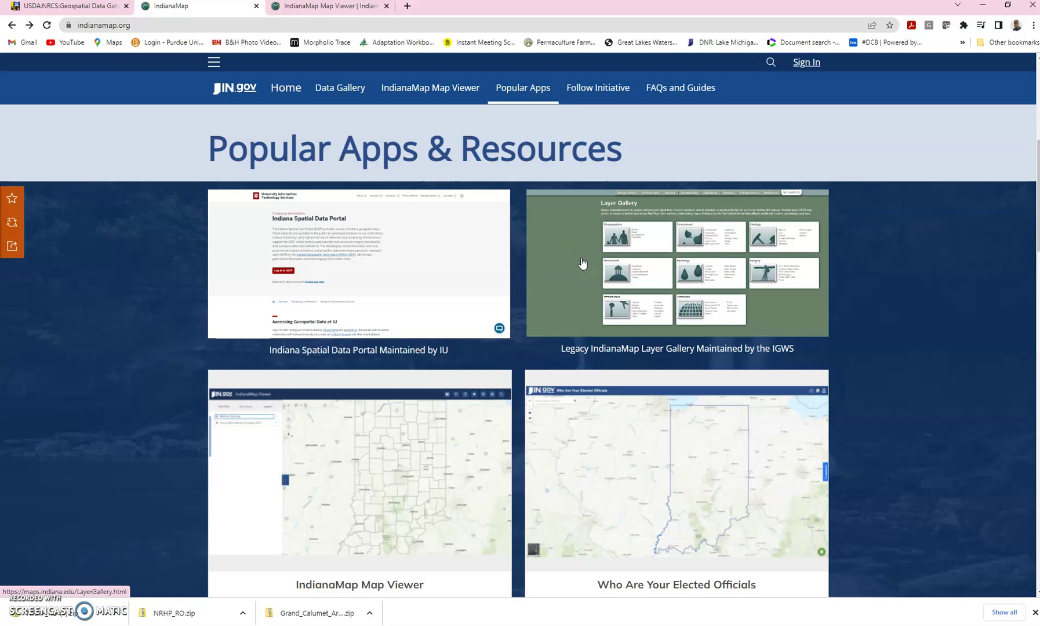
left_click(331, 46)
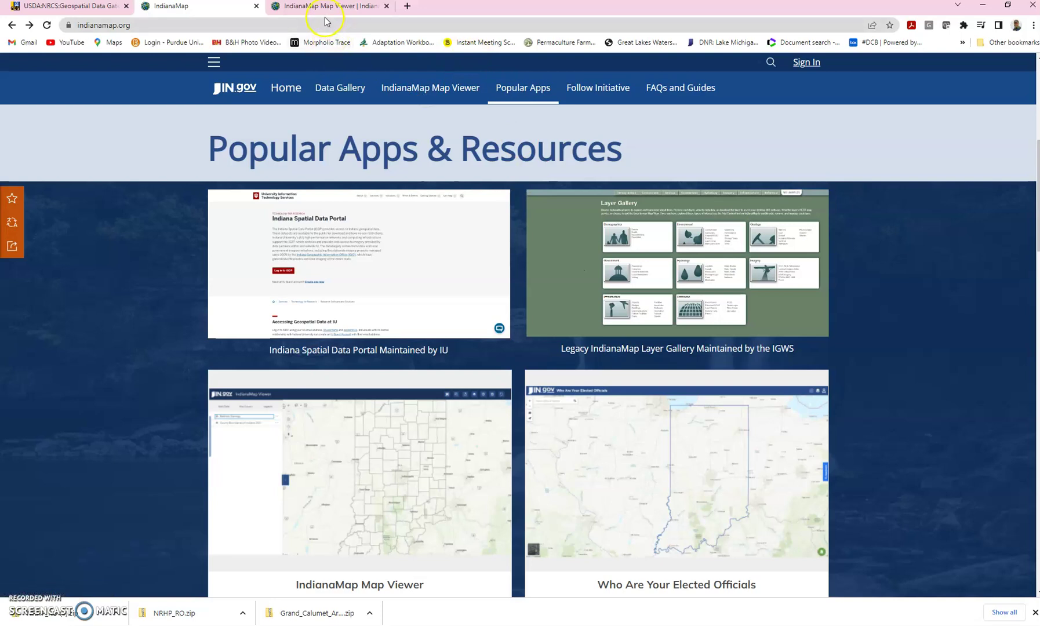
Switch to the IndianaMap Map Viewer and look through its Add Data, Layers and Legend panels
left_click(324, 16)
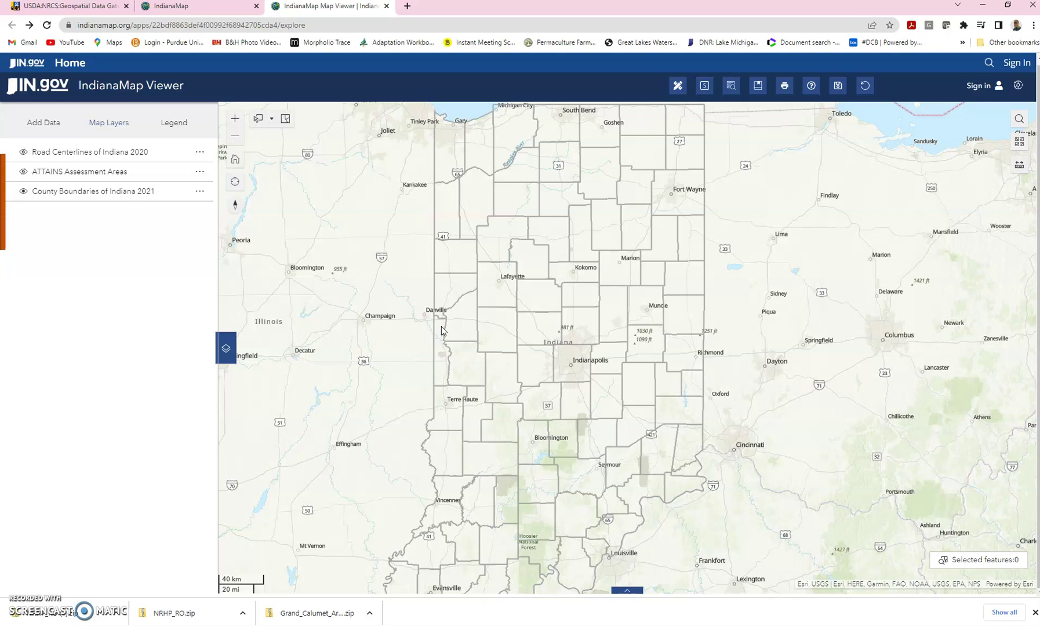
left_click(443, 377)
left_click(197, 6)
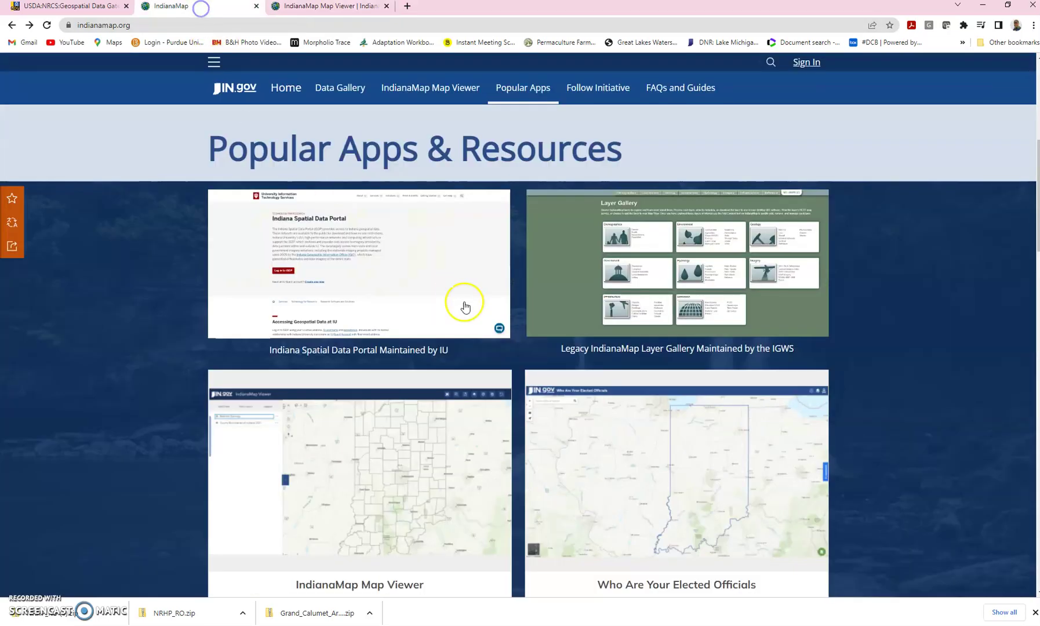
scroll(360, 473, "down", 2)
left_click(324, 7)
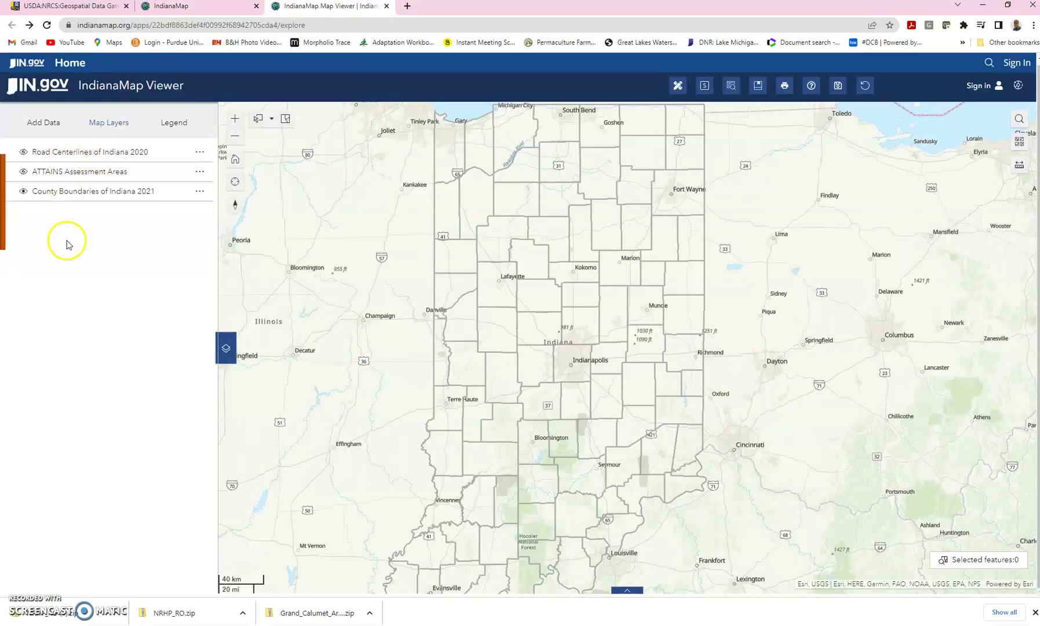
left_click(43, 122)
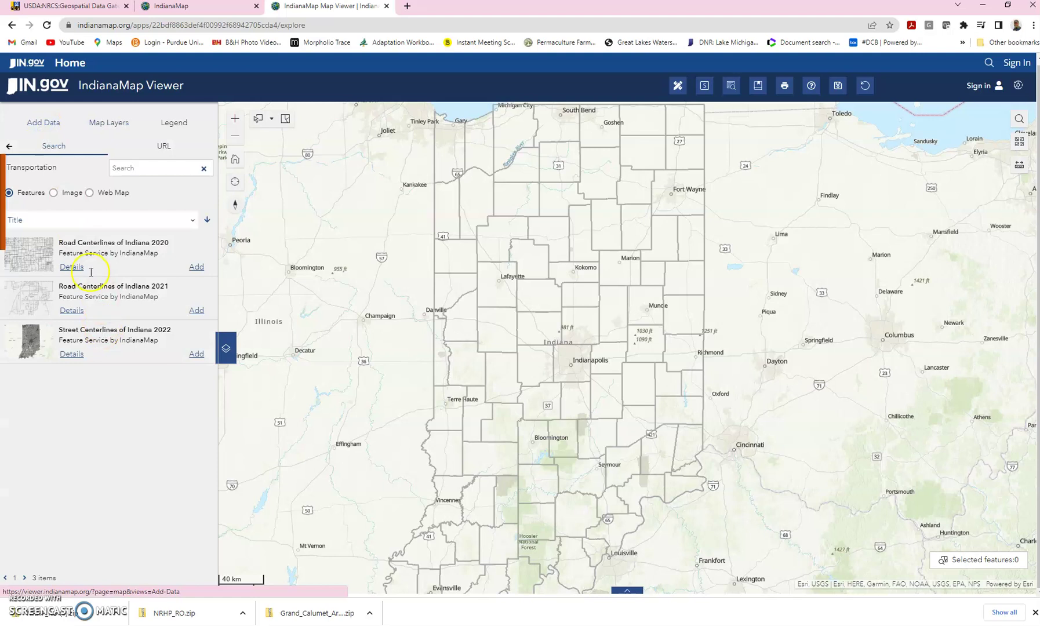
left_click(108, 122)
left_click(173, 122)
left_click(47, 128)
Return to the IndianaMap home page and launch the Map Viewer card in a new tab
left_click(70, 63)
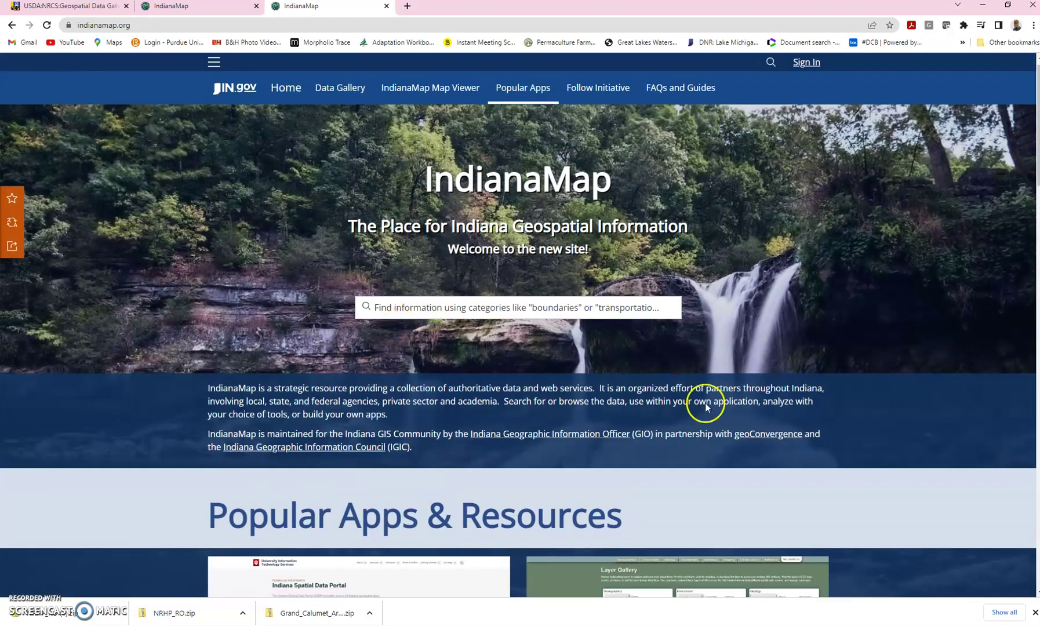
scroll(704, 401, "down", 5)
left_click(357, 510)
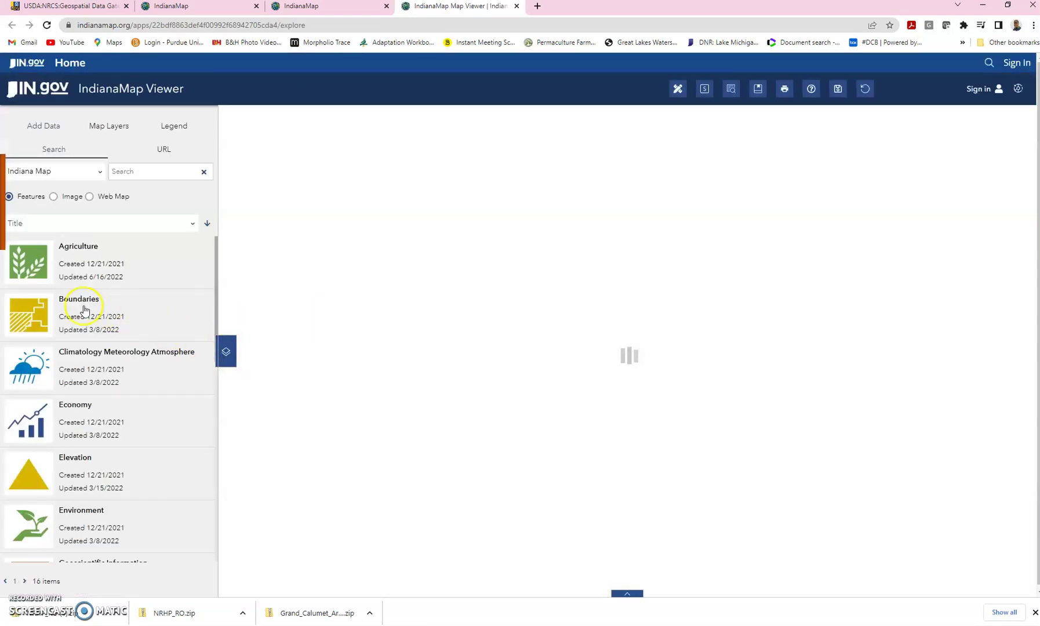
Dismiss the guided tour and list the datasets in the Structure theme
left_click(80, 258)
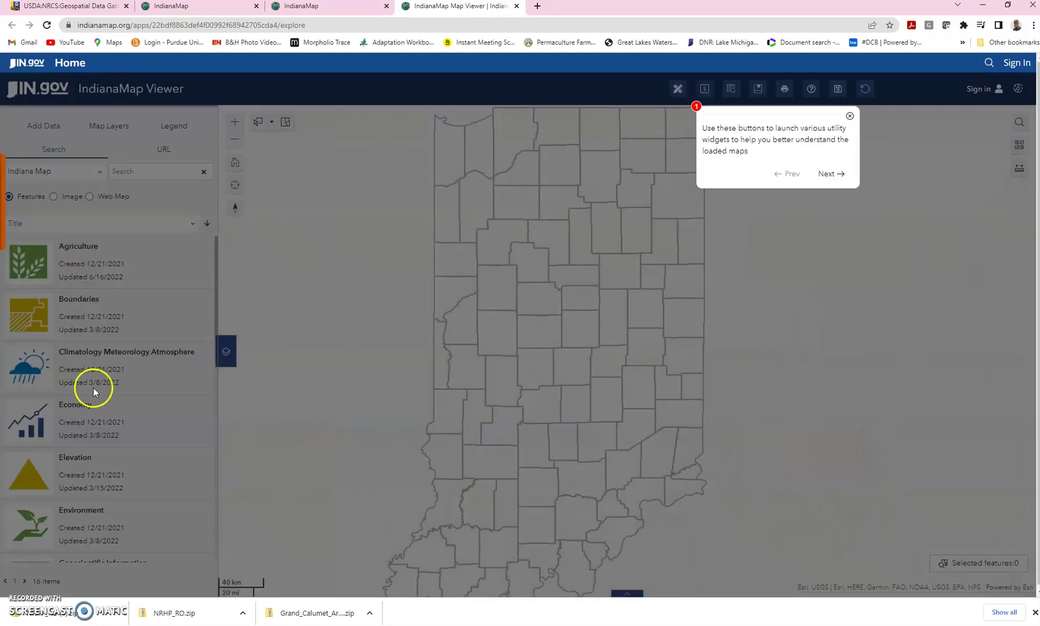
left_click(850, 116)
scroll(79, 417, "down", 4)
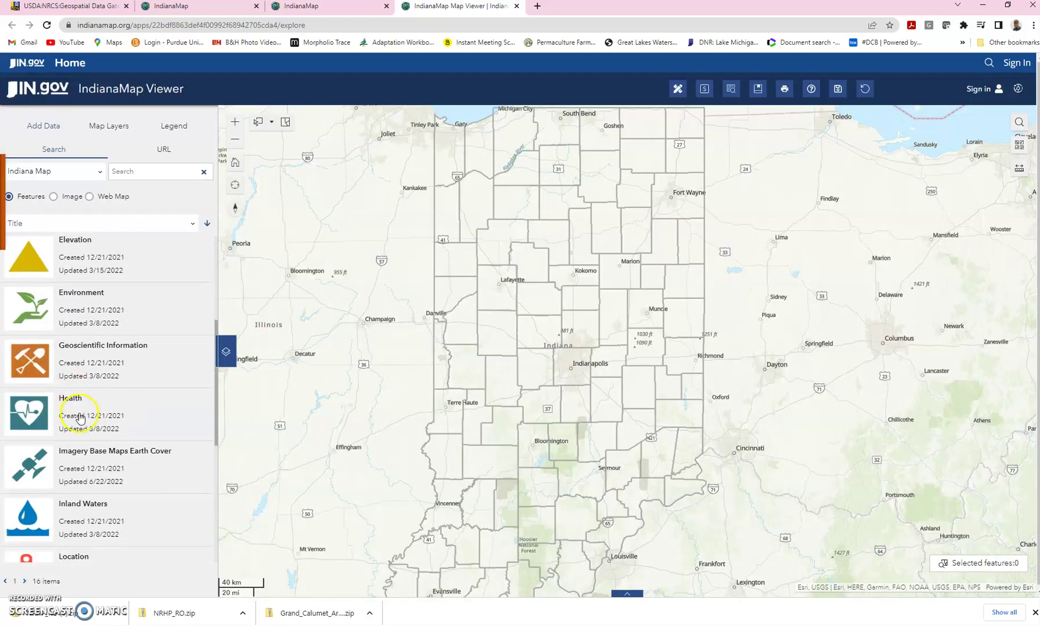
scroll(80, 419, "down", 6)
left_click(95, 443)
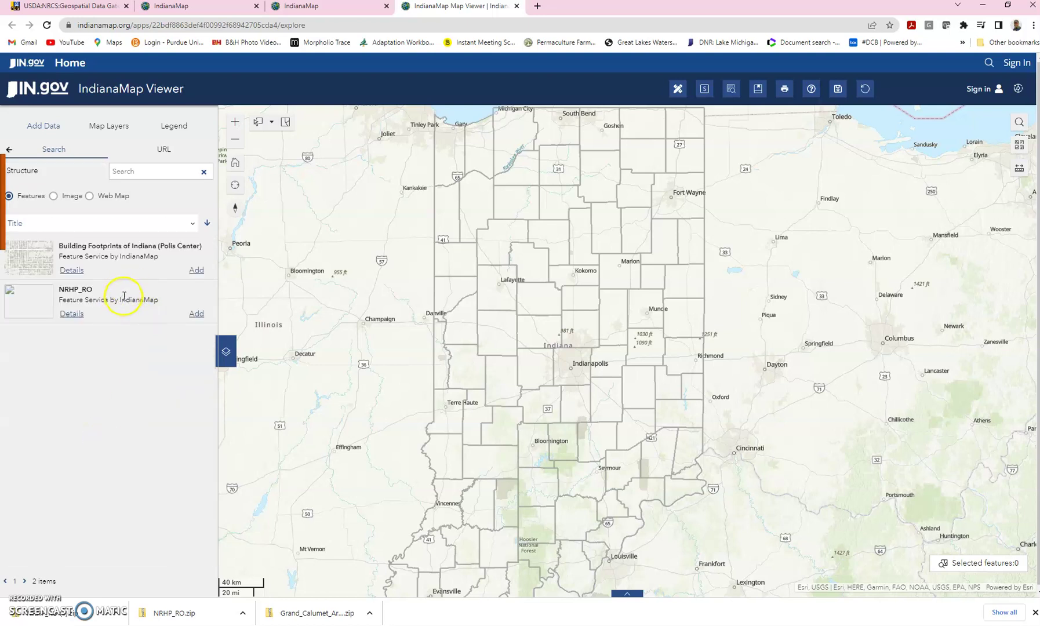
Add NRHP_RO to the map, then return to the IndianaMap home page's Data Categories
left_click(196, 313)
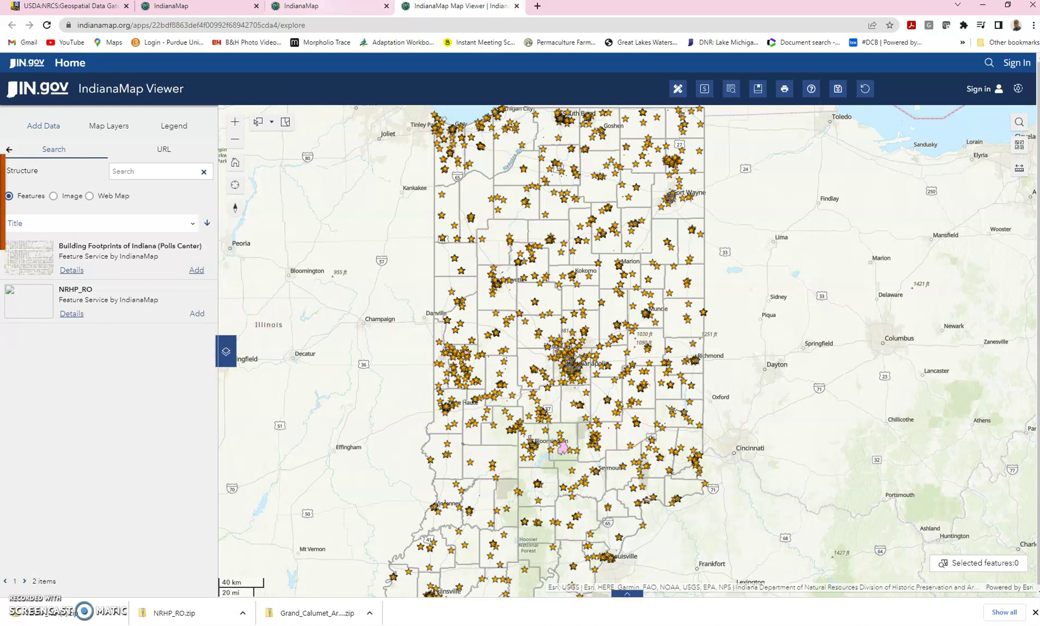
left_click(226, 10)
scroll(434, 341, "down", 10)
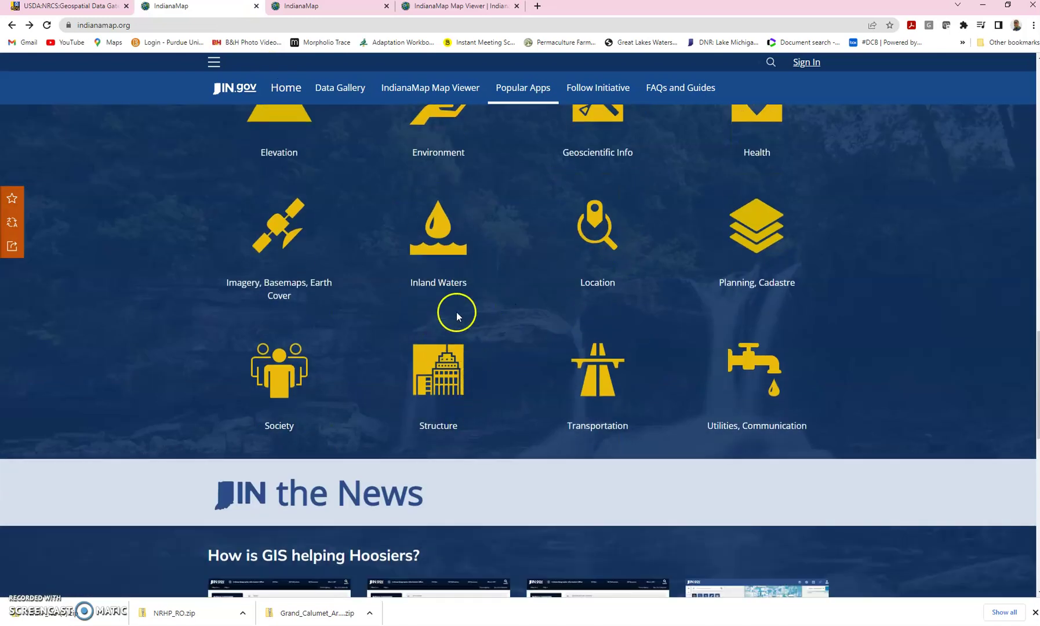
Open the Structure category and its National Register Sites of Indiana - September 2022 dataset page
left_click(441, 372)
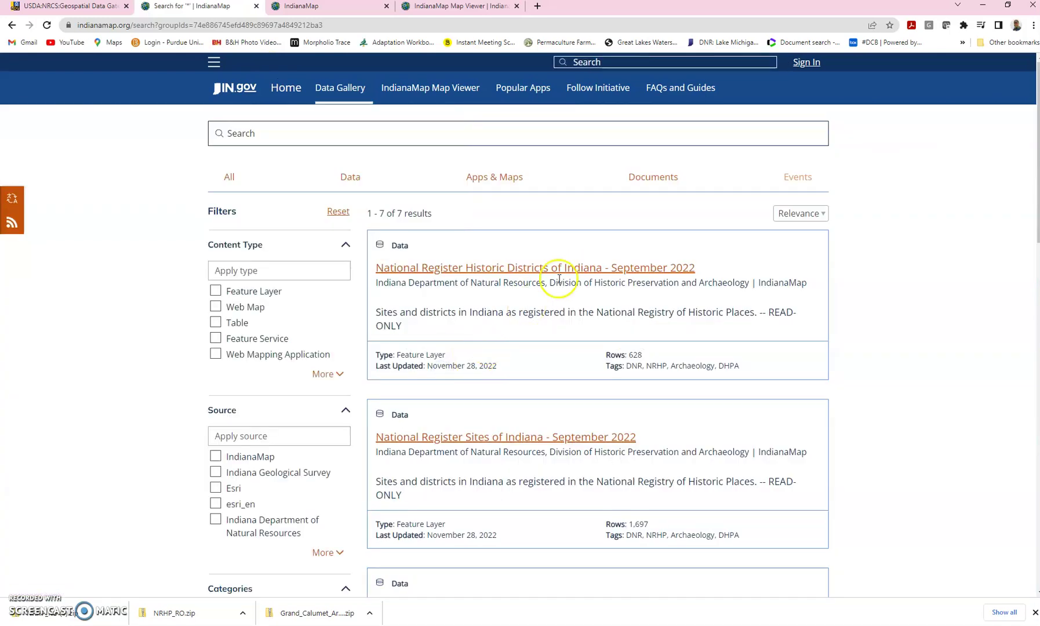
left_click(554, 270)
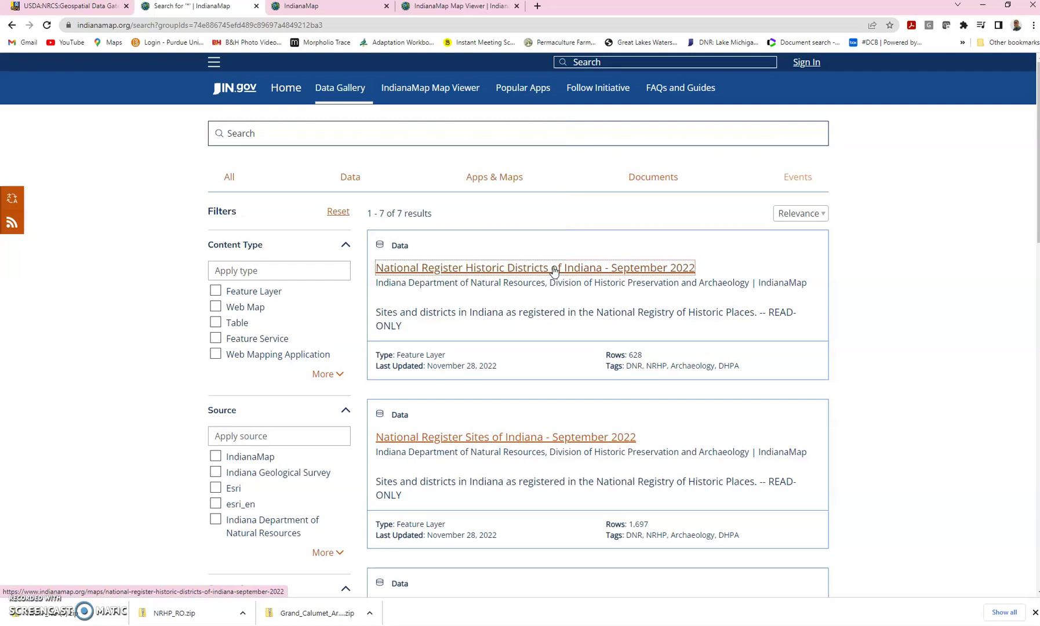
left_click(509, 300)
left_click(516, 441)
left_click(516, 441)
left_click(525, 423)
Download the previously generated Shapefile of the National Register Sites data as NRHP_RO (1).zip
left_click(157, 332)
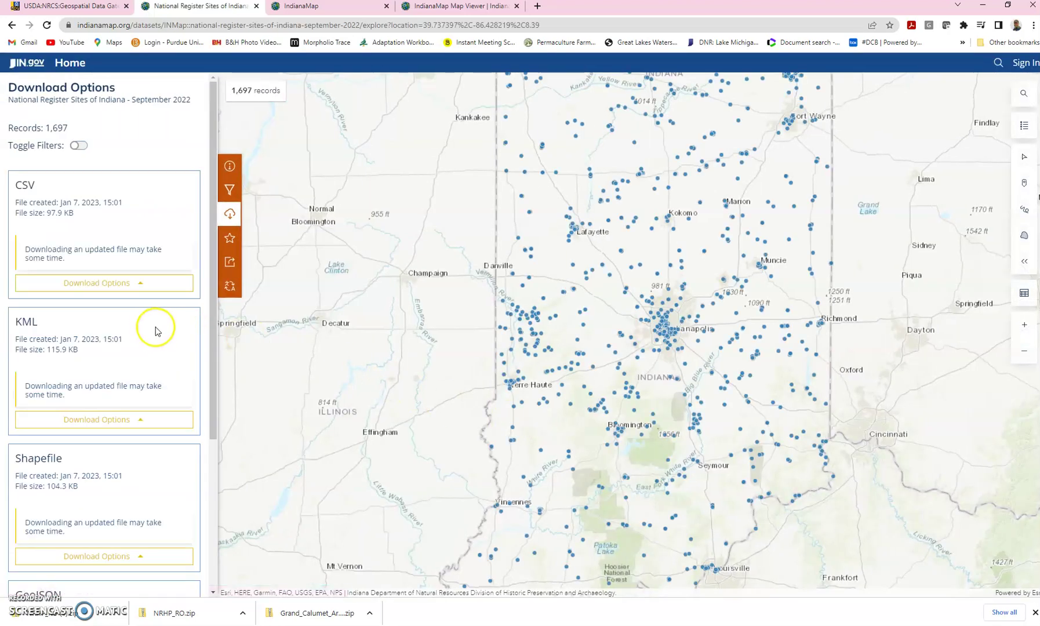
scroll(149, 336, "down", 3)
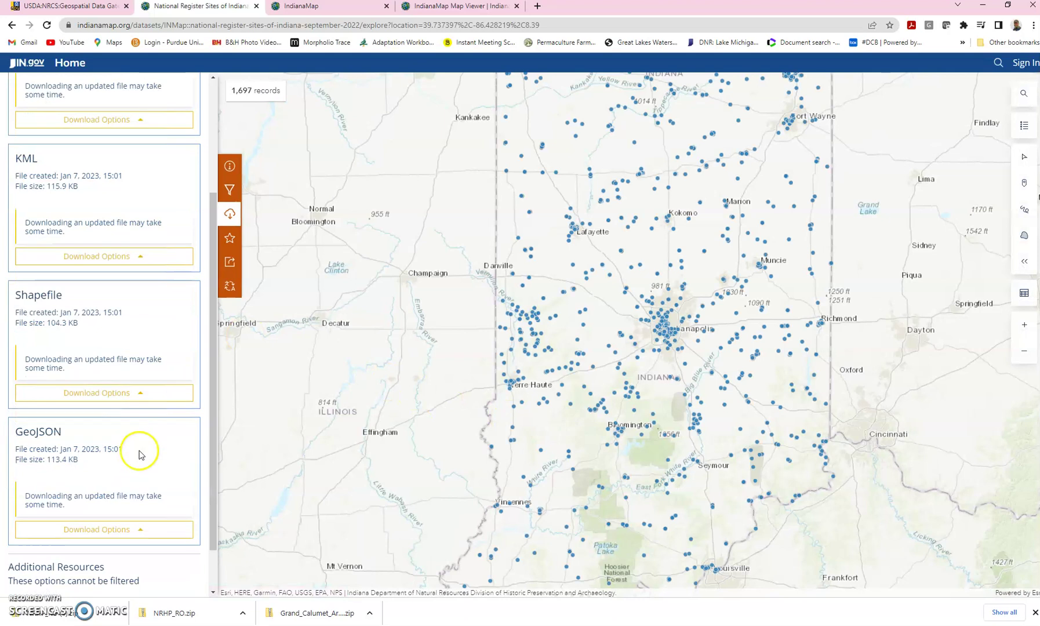
left_click(140, 398)
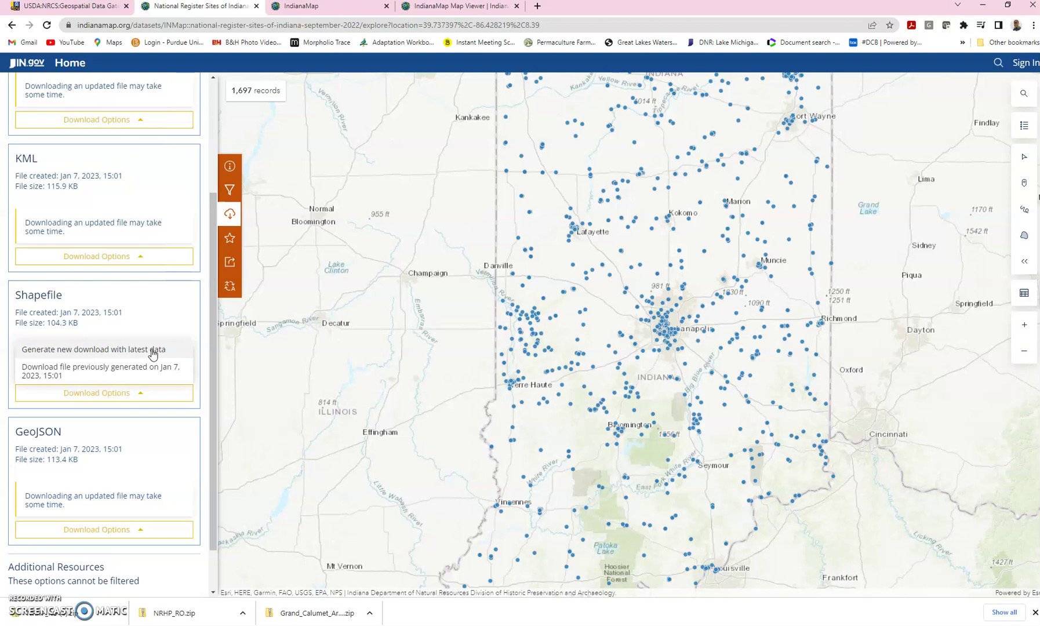
left_click(138, 376)
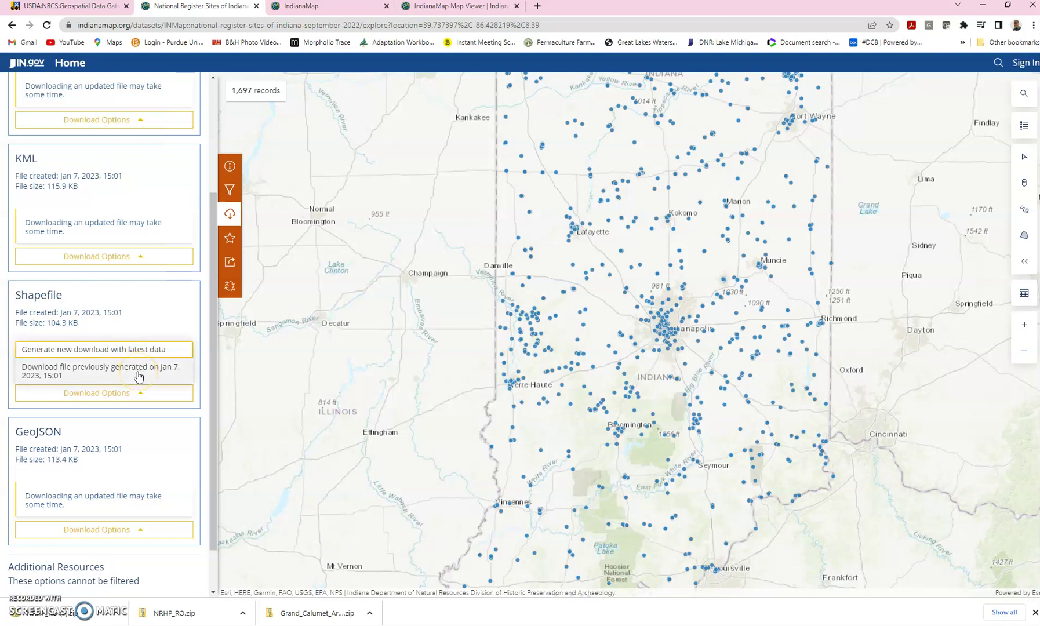
left_click(139, 378)
left_click(139, 378)
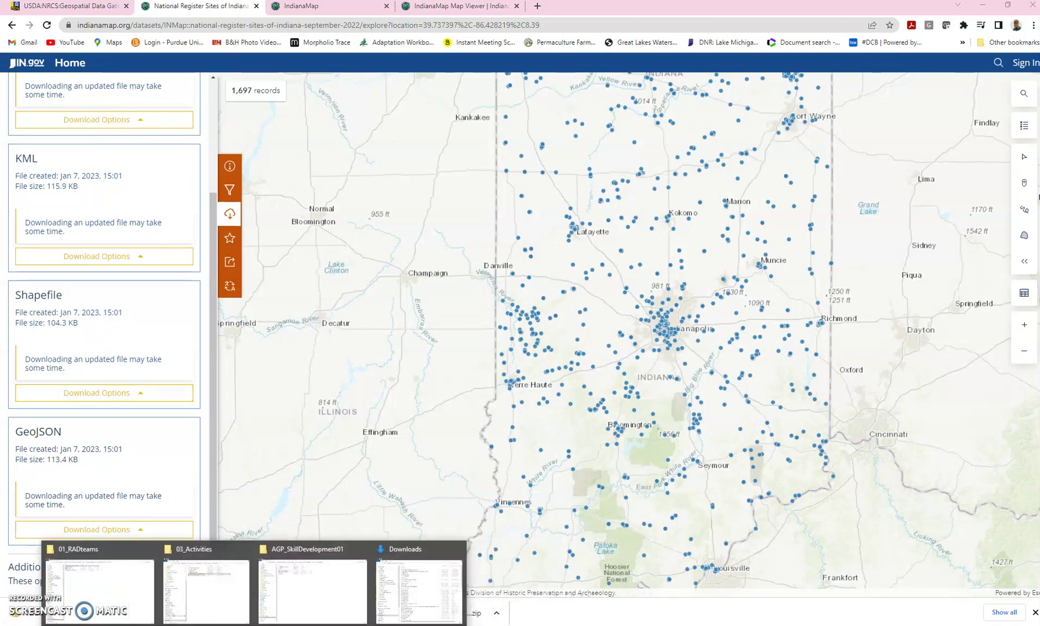
Bring the AGP_SkillDevelopment01 folder window forward and select NRHP_RO.zip
mouse_move(110, 604)
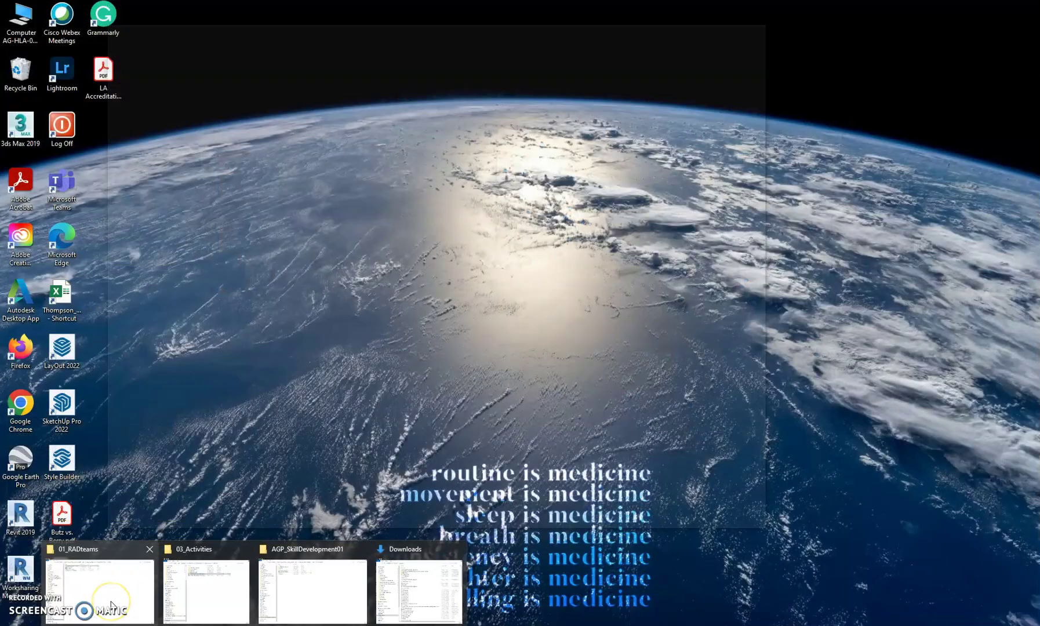
mouse_move(309, 600)
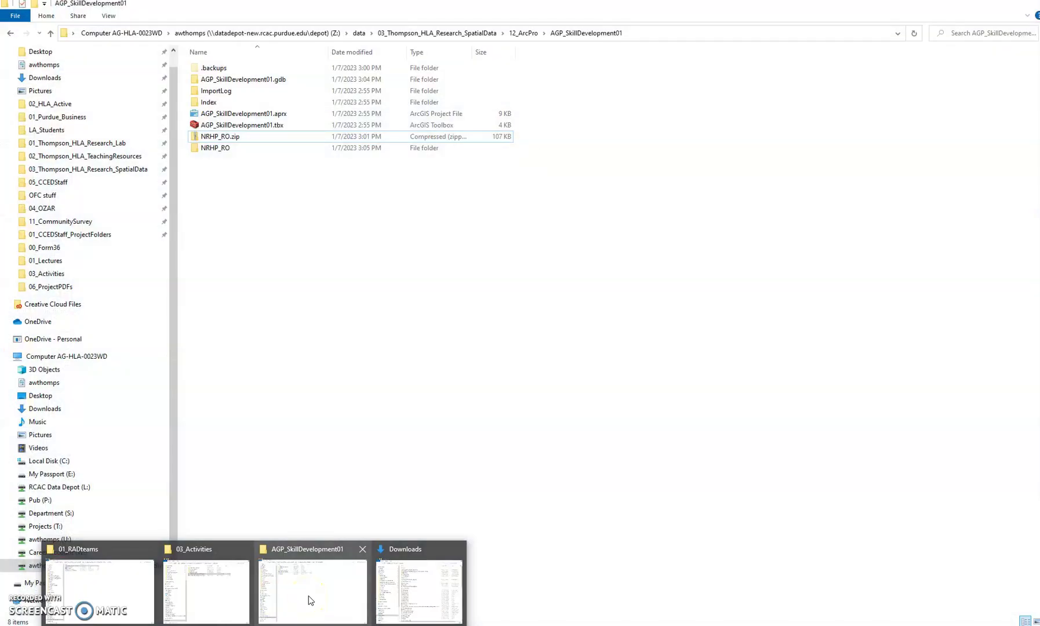
left_click(309, 600)
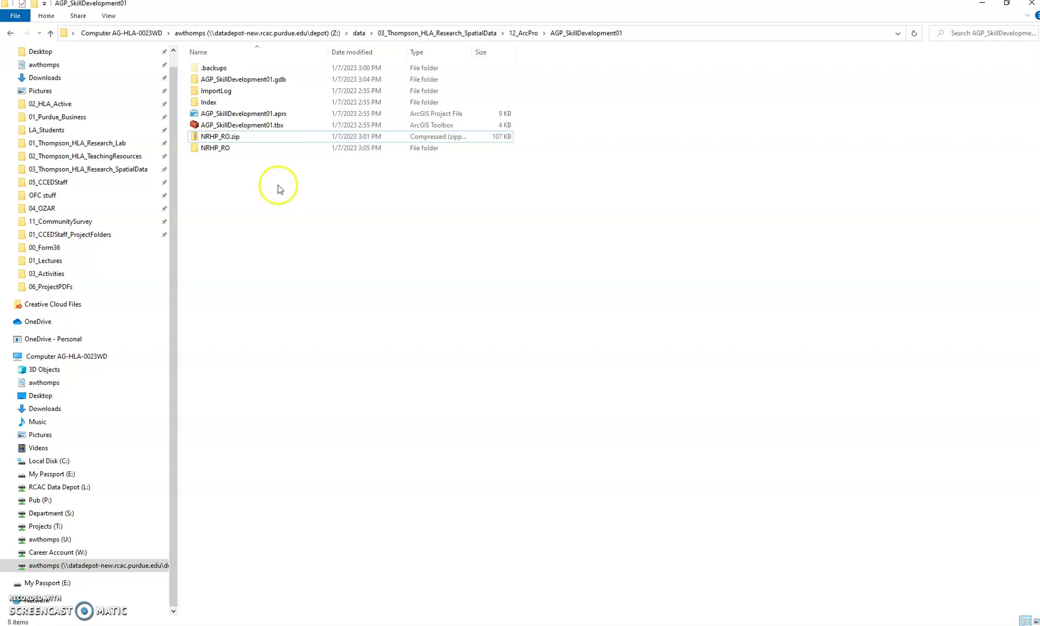
left_click(200, 137)
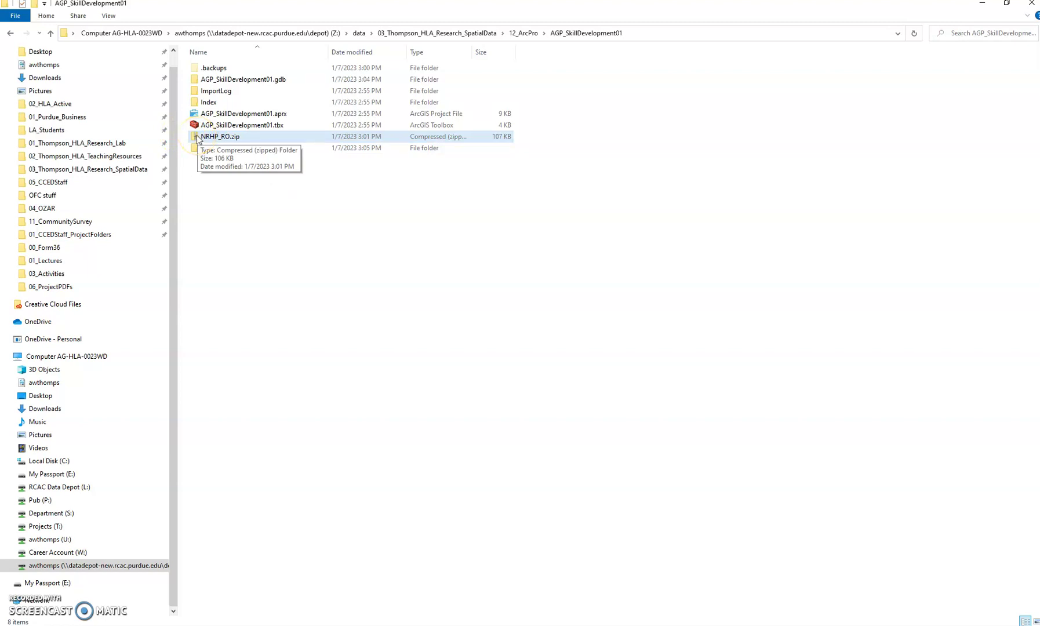
Extract NRHP_RO.zip into the NRHP_RO folder, replacing the existing files
right_click(197, 140)
left_click(555, 324)
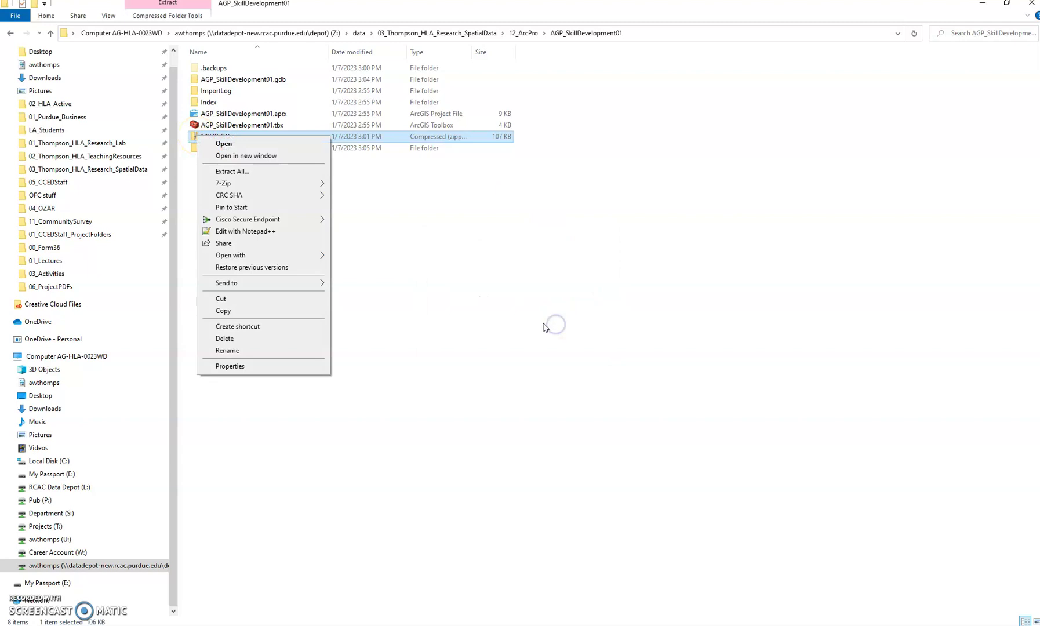
left_click(265, 171)
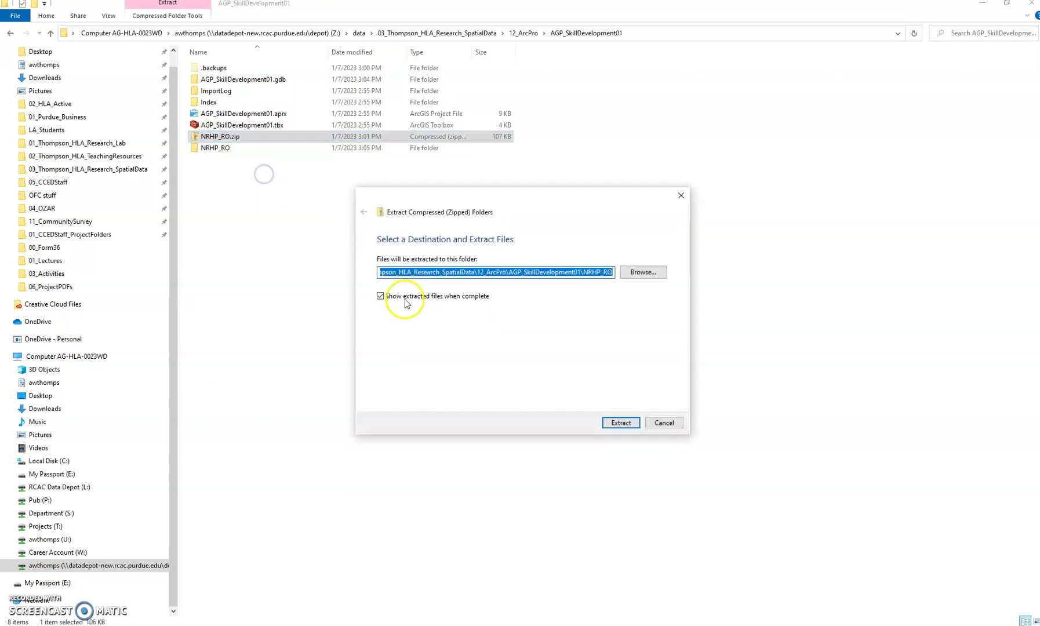
left_click(621, 423)
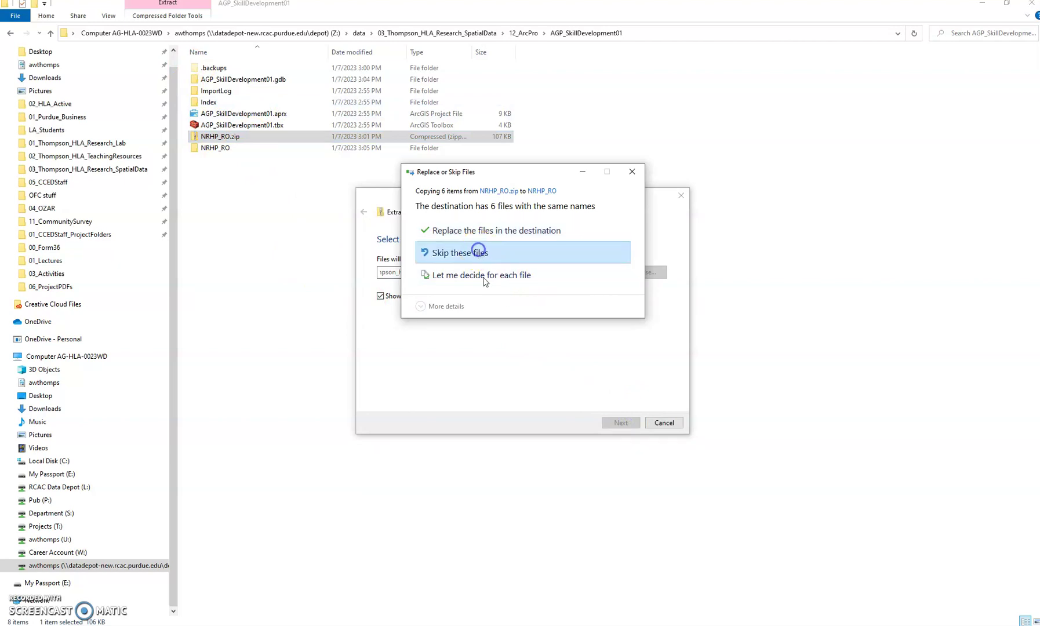
left_click(483, 229)
left_click(768, 61)
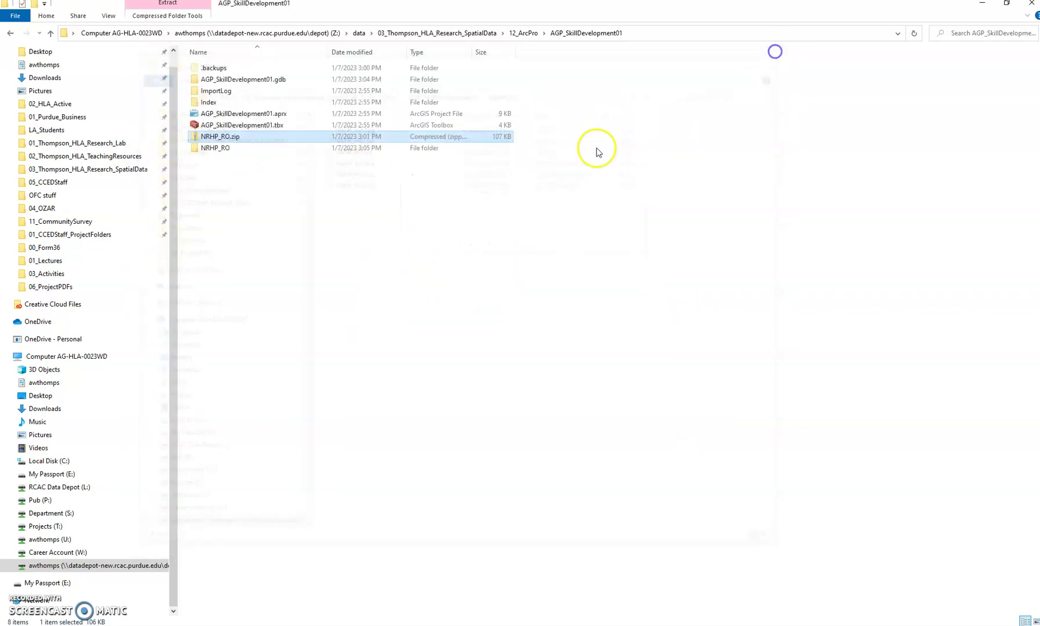
left_click(219, 148)
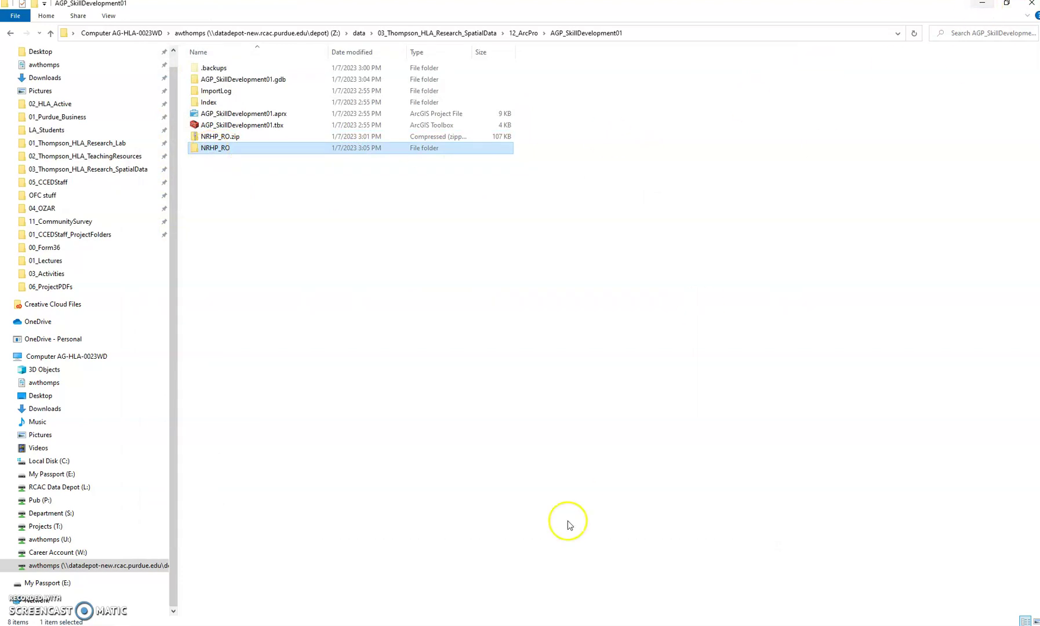
Zoom ArcGIS Pro to the Indianapolis bookmark and show the Catalog pane with the NRHP_RO folder
mouse_move(498, 625)
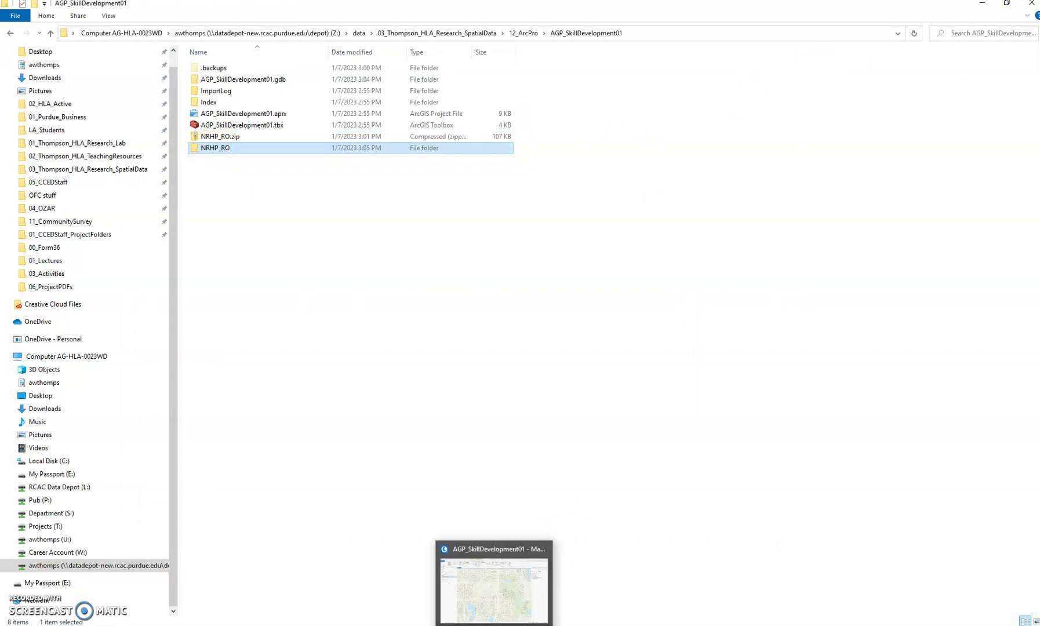
left_click(500, 597)
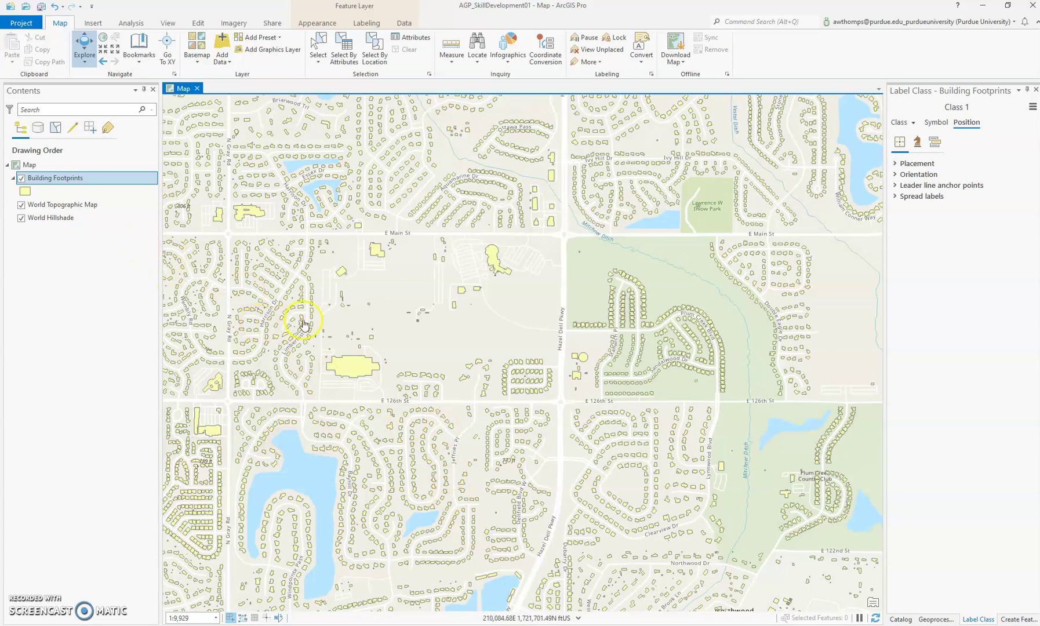
left_click(139, 47)
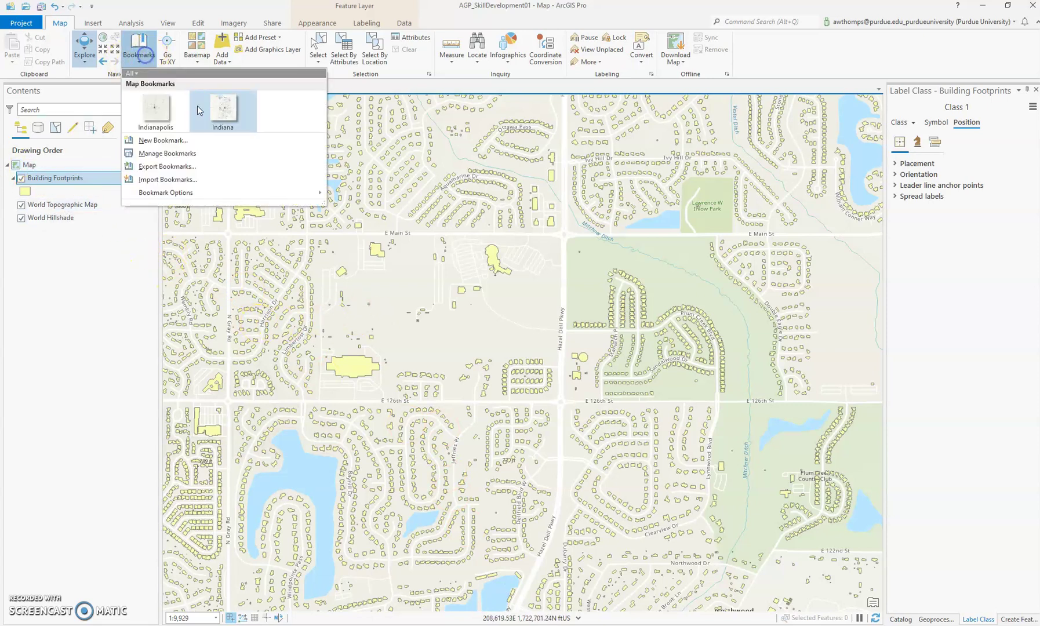
left_click(162, 113)
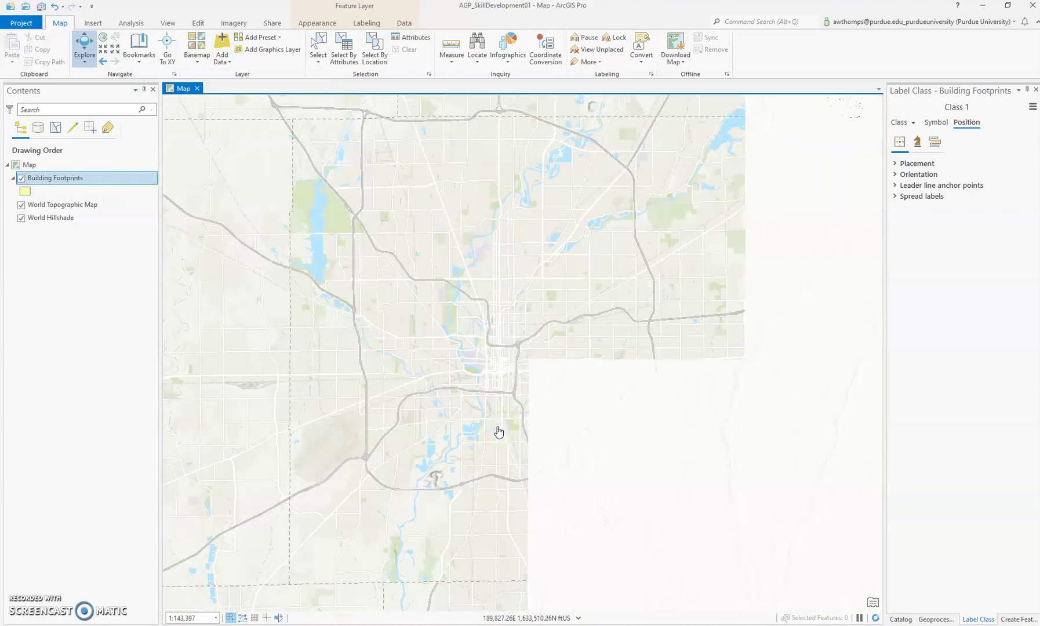
left_click(725, 177)
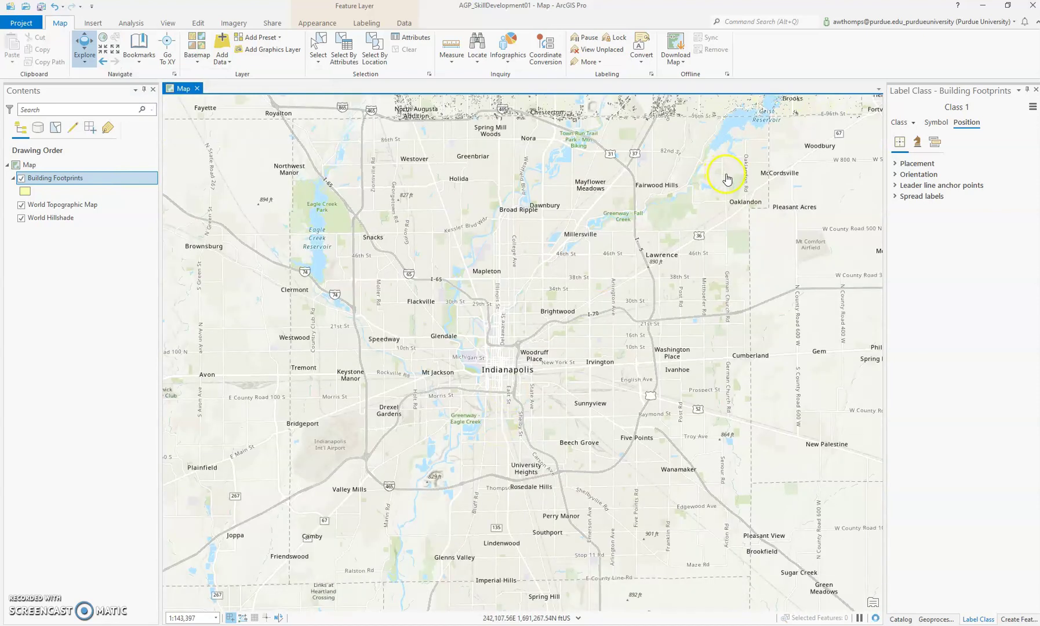
left_click(900, 619)
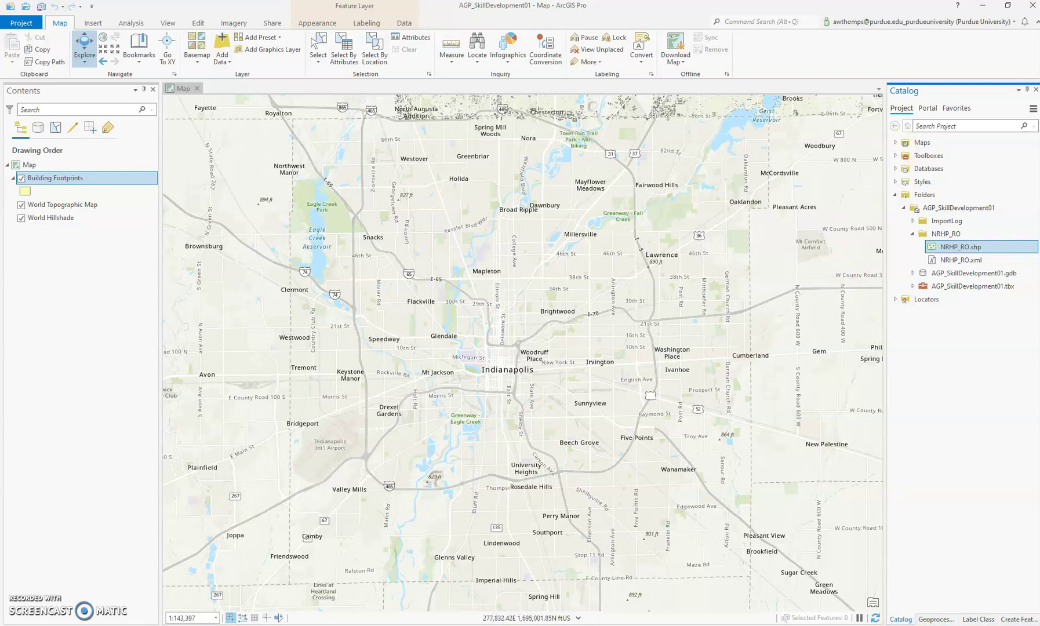
Refresh the AGP_SkillDevelopment01 folder in Catalog and drag NRHP_RO.shp onto the map
left_click(895, 196)
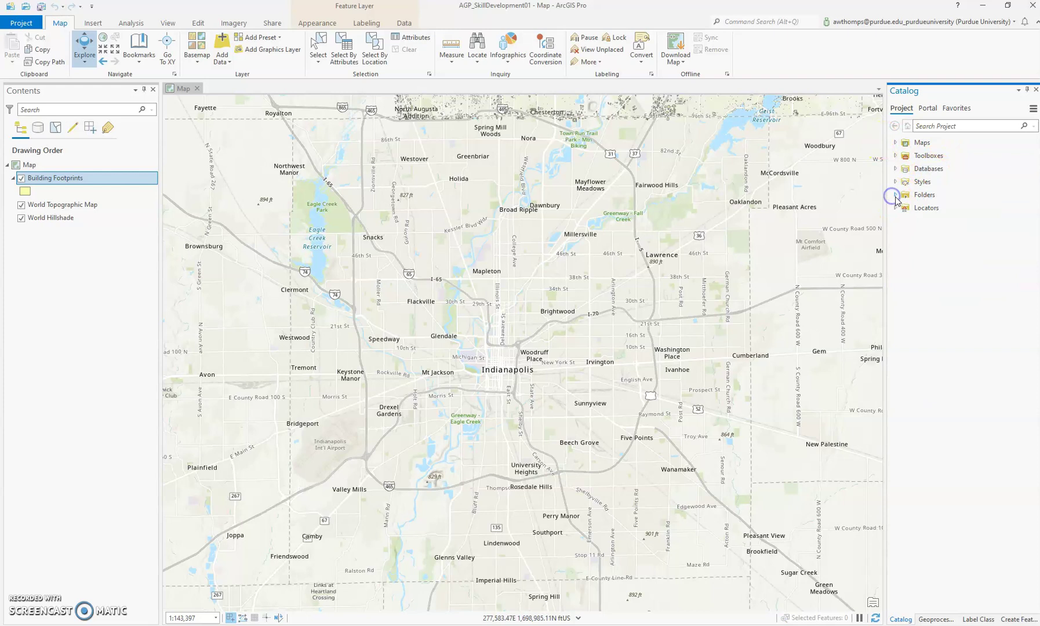
left_click(895, 195)
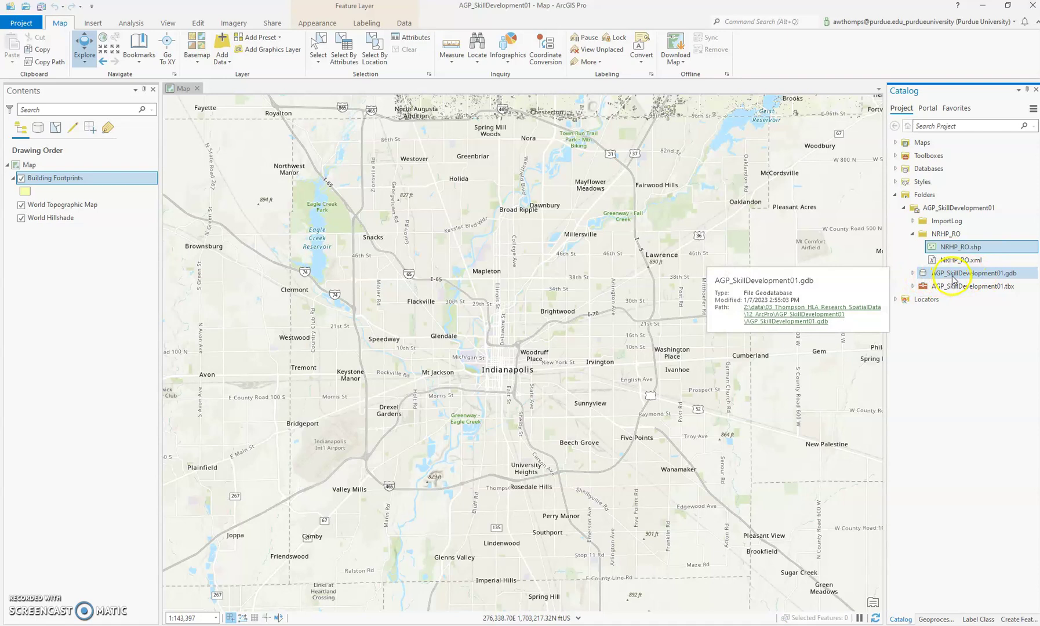
right_click(959, 214)
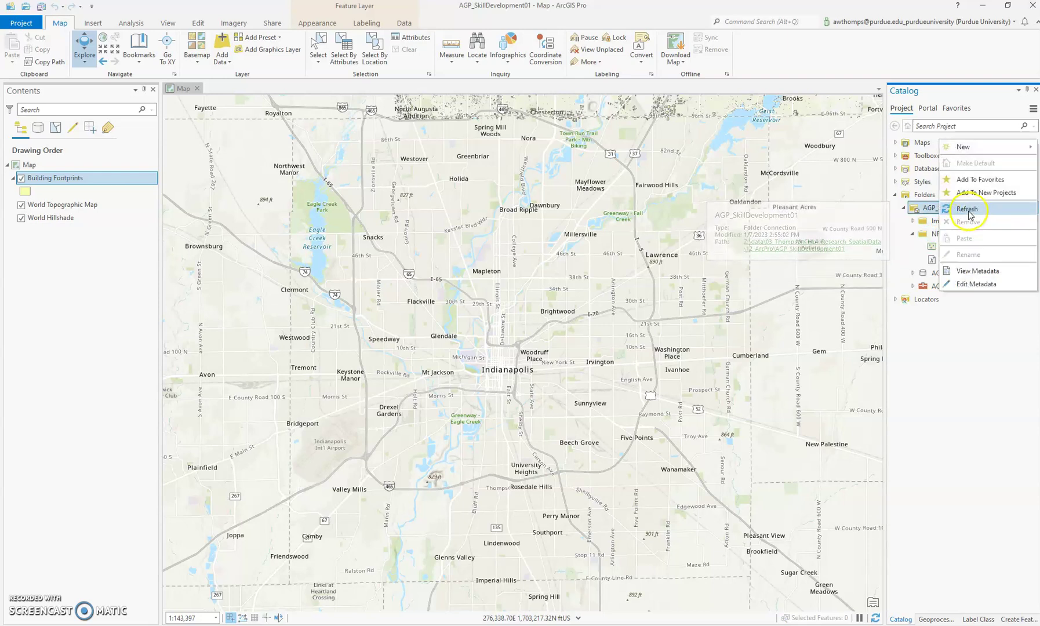
left_click(967, 210)
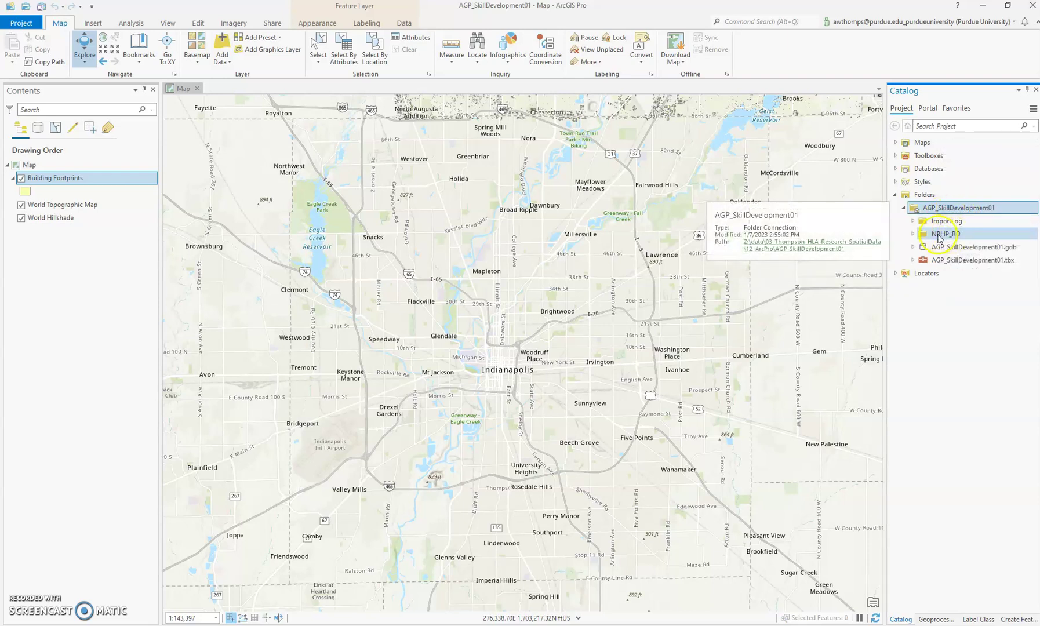
double_click(940, 234)
left_click(965, 248)
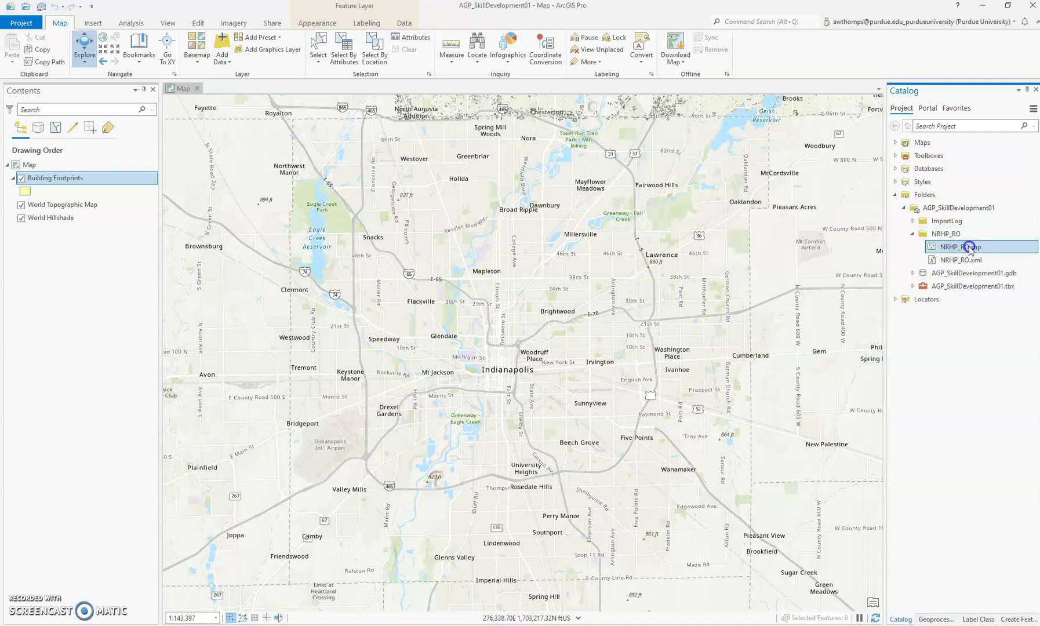
mouse_move(964, 247)
left_mouse_down()
mouse_move(70, 197)
mouse_move(72, 174)
left_mouse_up()
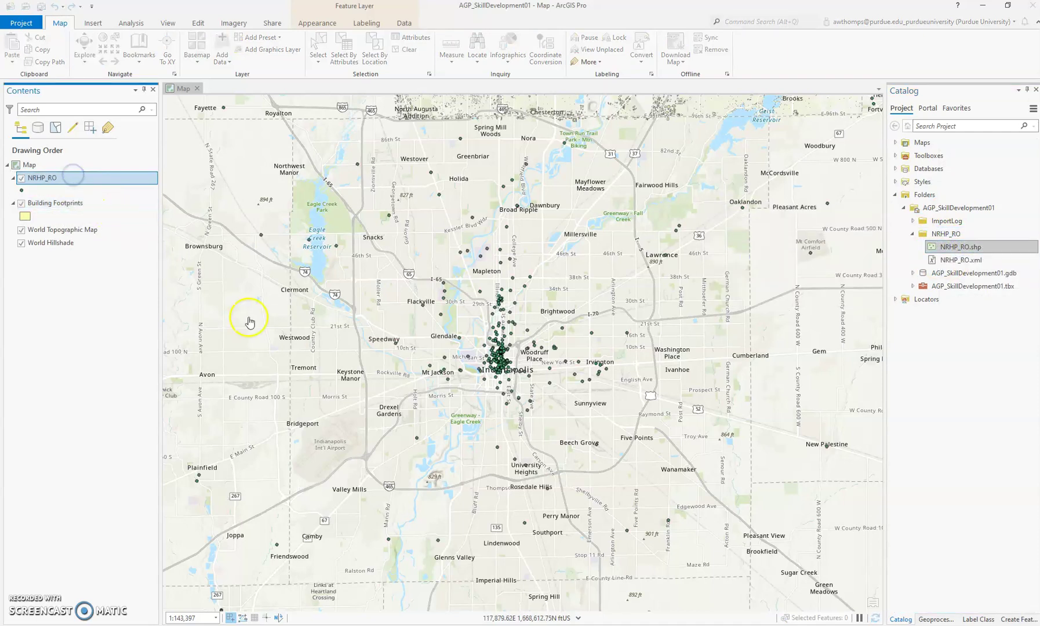
Zoom the map in on the Woodruff Place area near 10th St
scroll(571, 348, "up", 5)
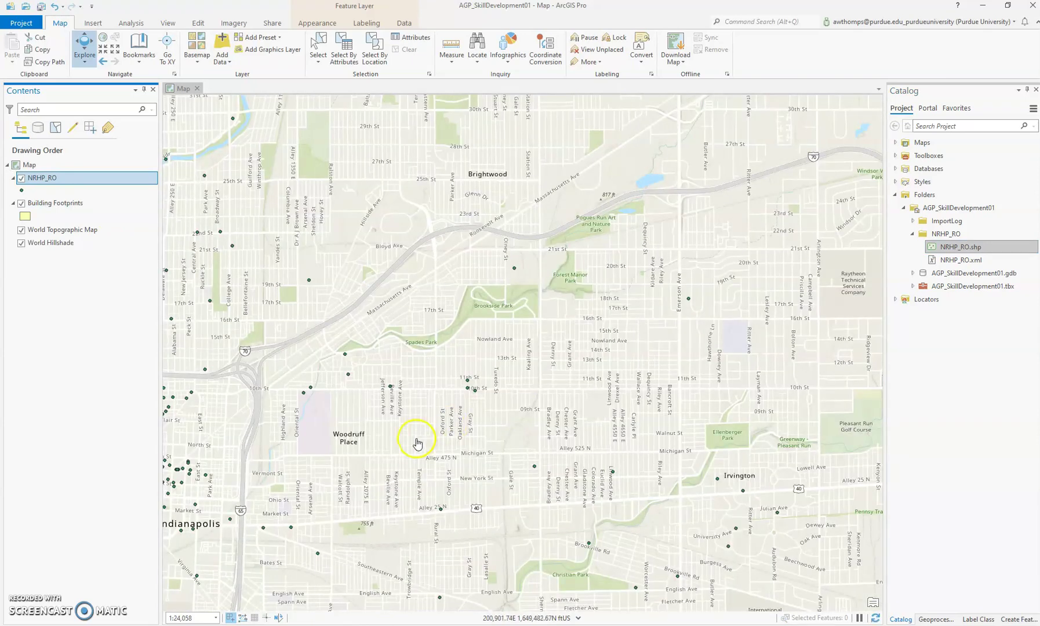
scroll(446, 416, "up", 1)
scroll(383, 434, "up", 2)
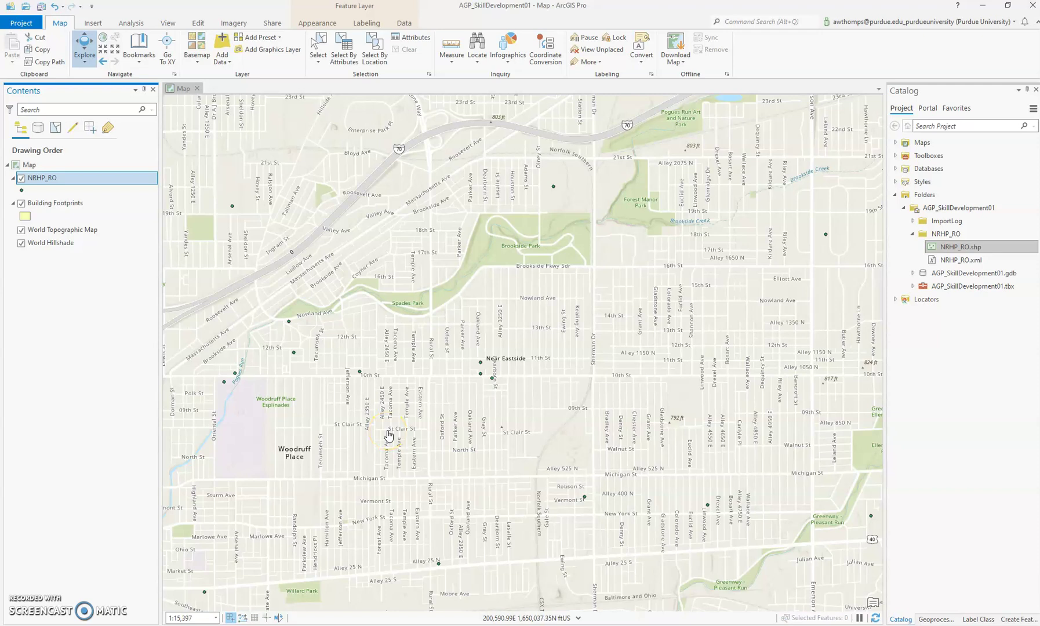
left_click(406, 413)
left_click(68, 184)
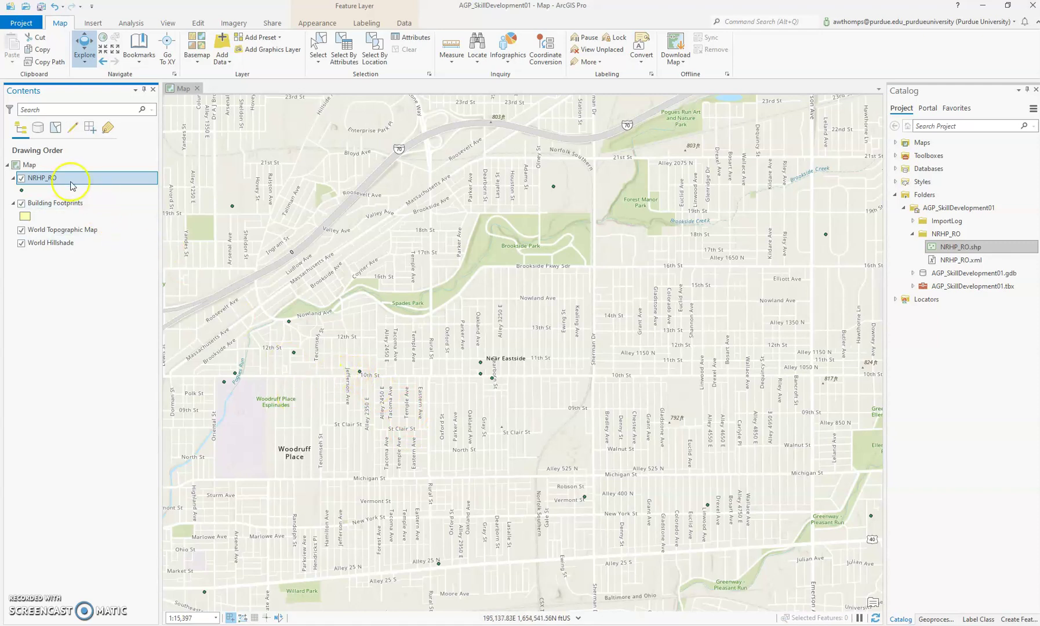
Open the Brookside Building point's pop-up and hide the old Building Footprints layer
left_click(360, 374)
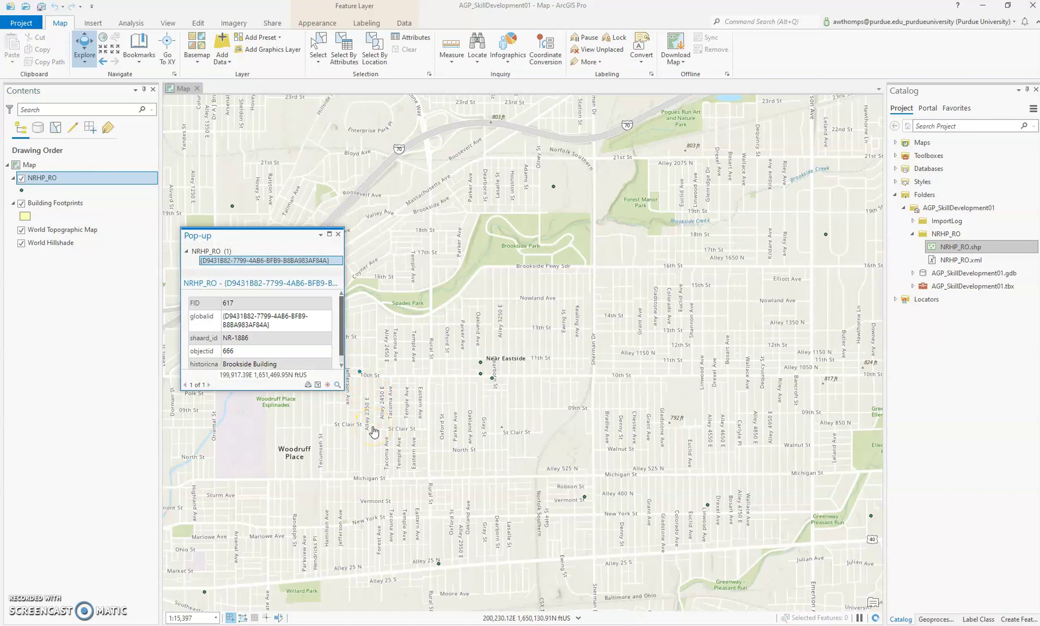
left_click(334, 346)
scroll(354, 386, "up", 2)
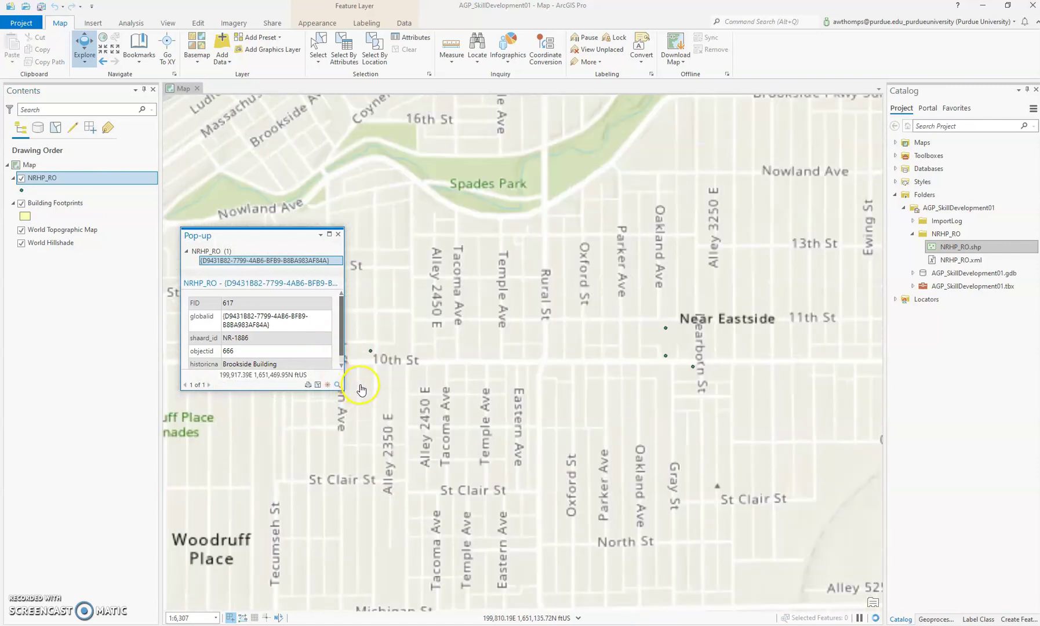
scroll(362, 388, "up", 2)
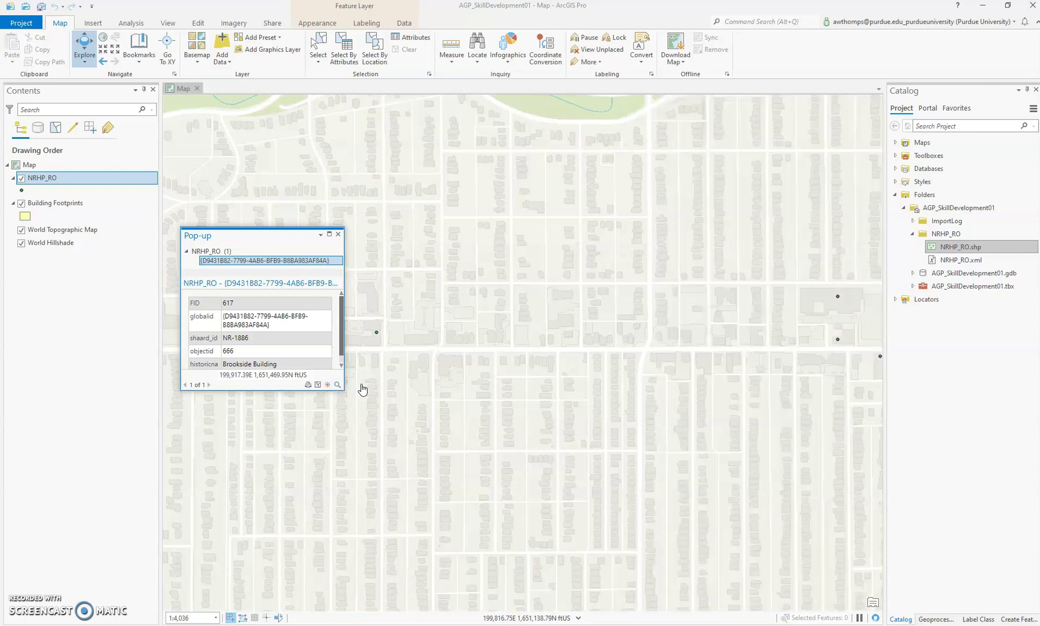
left_click(384, 340)
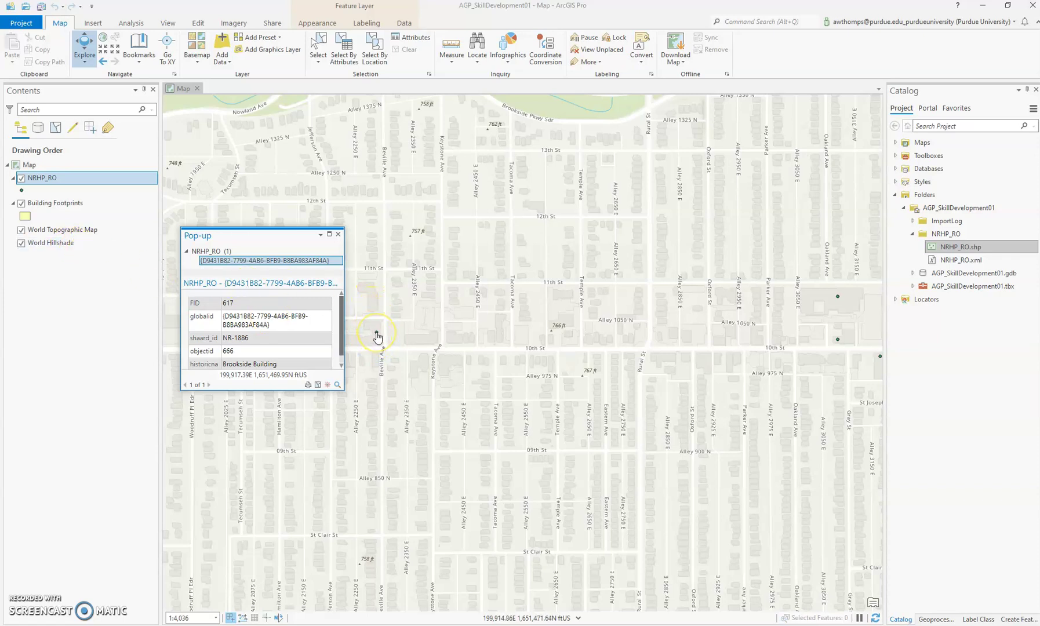
left_click(22, 204)
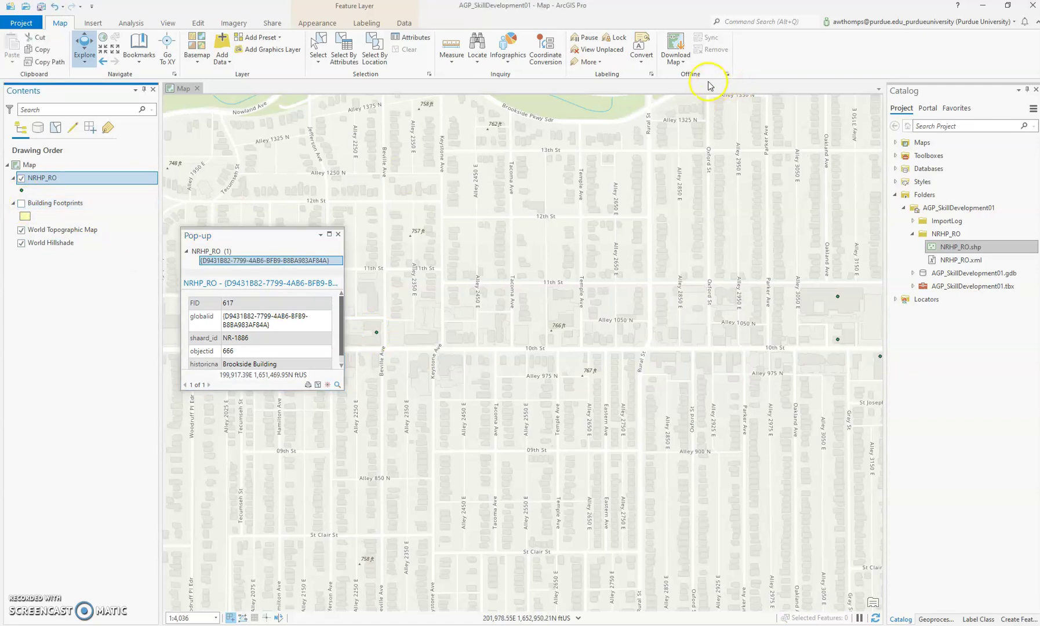
Search ArcGIS Online for indianapolis and add the Building Footprints of Indiana (Polis Center) layer
left_click(167, 57)
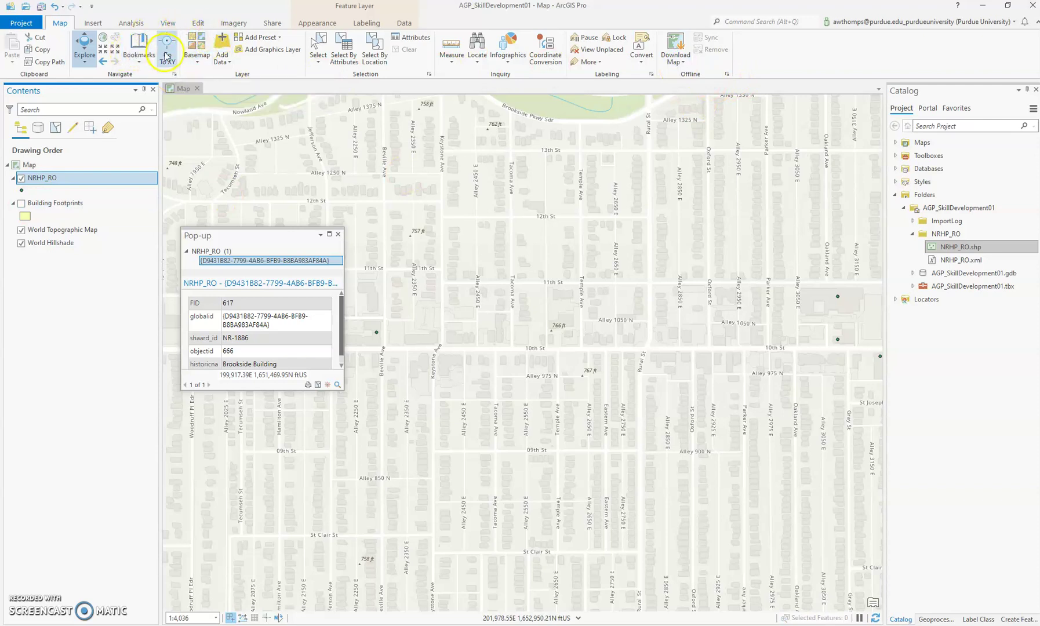
left_click(221, 44)
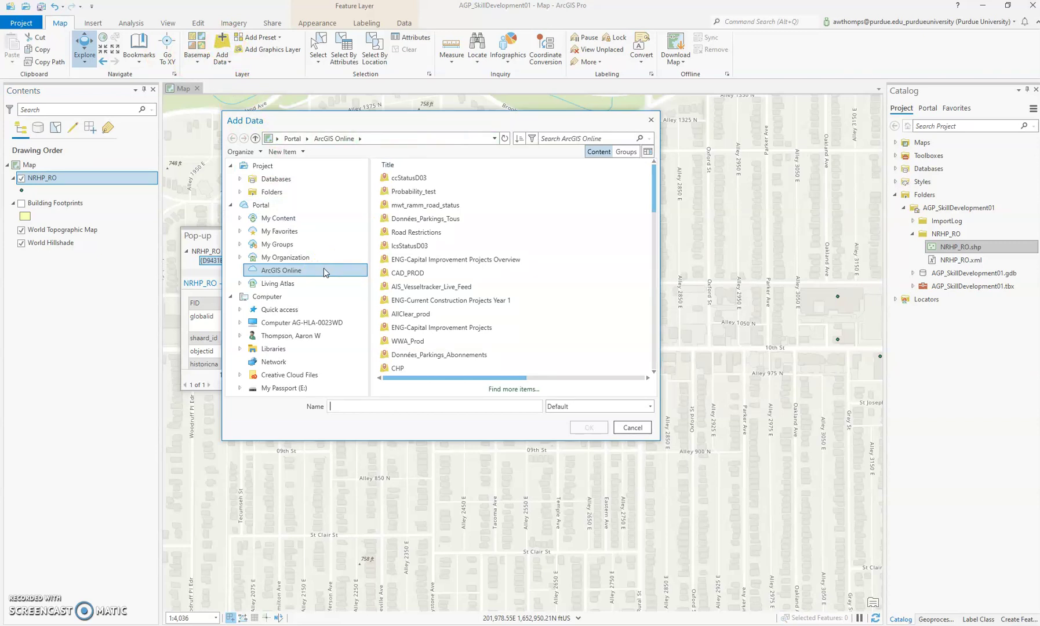
left_click(558, 138)
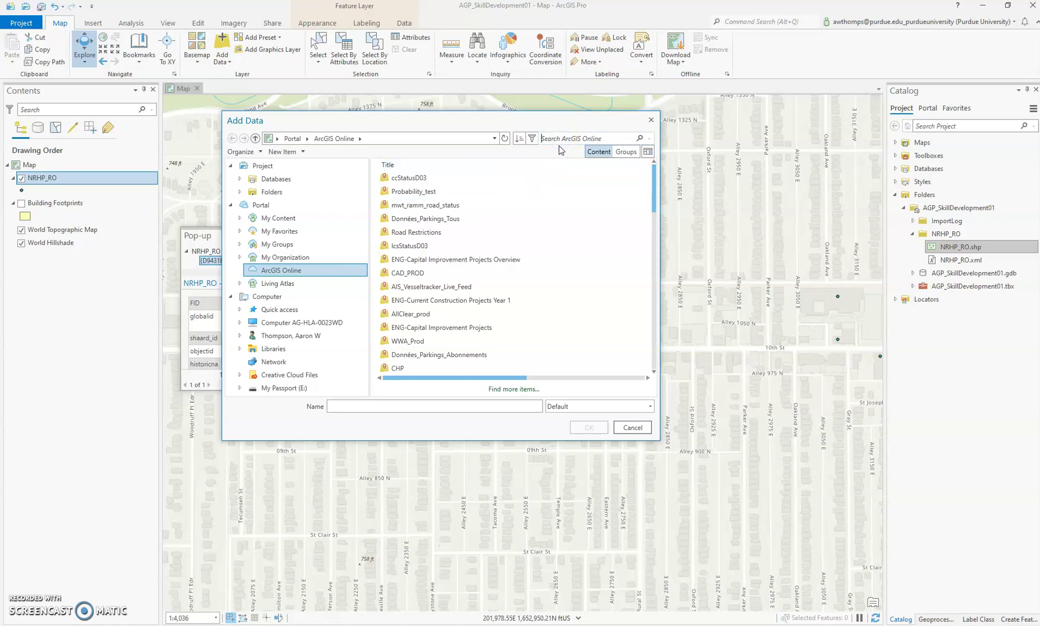
type("indianapolis")
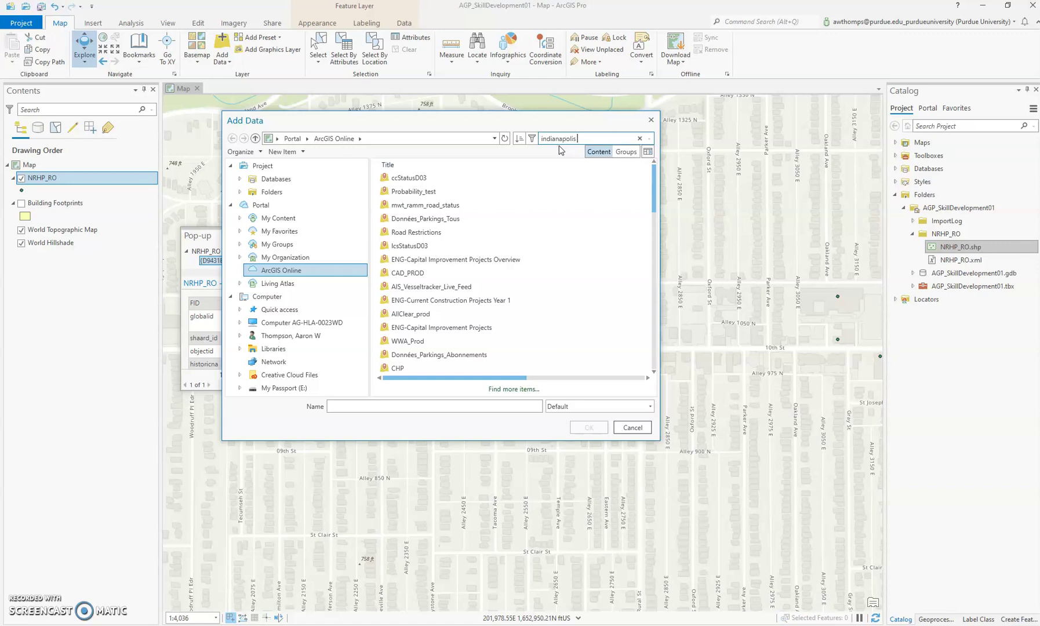
key("Return")
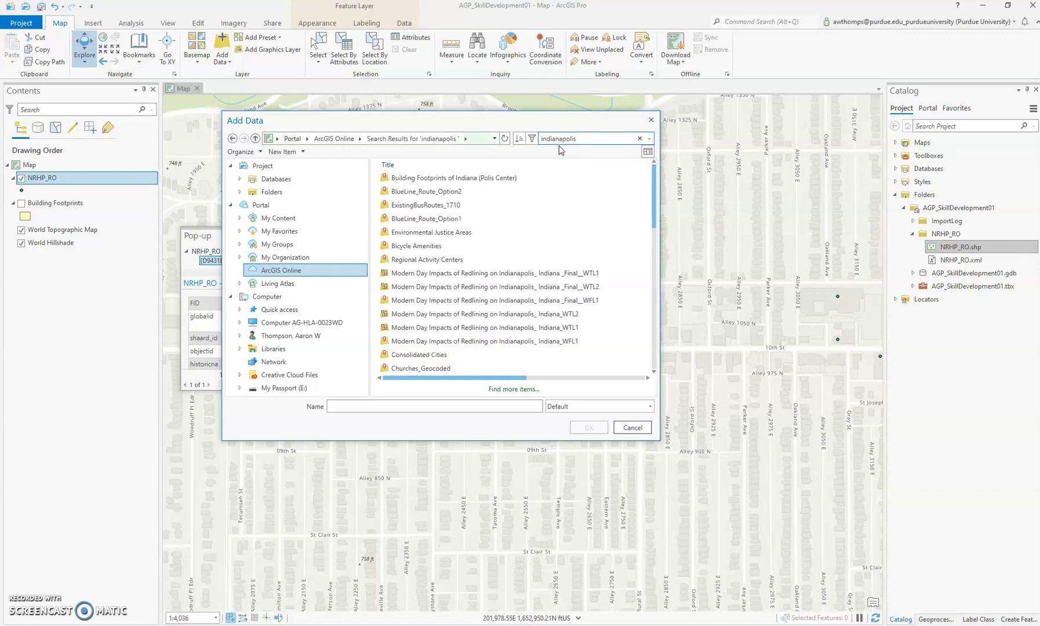
left_click(477, 179)
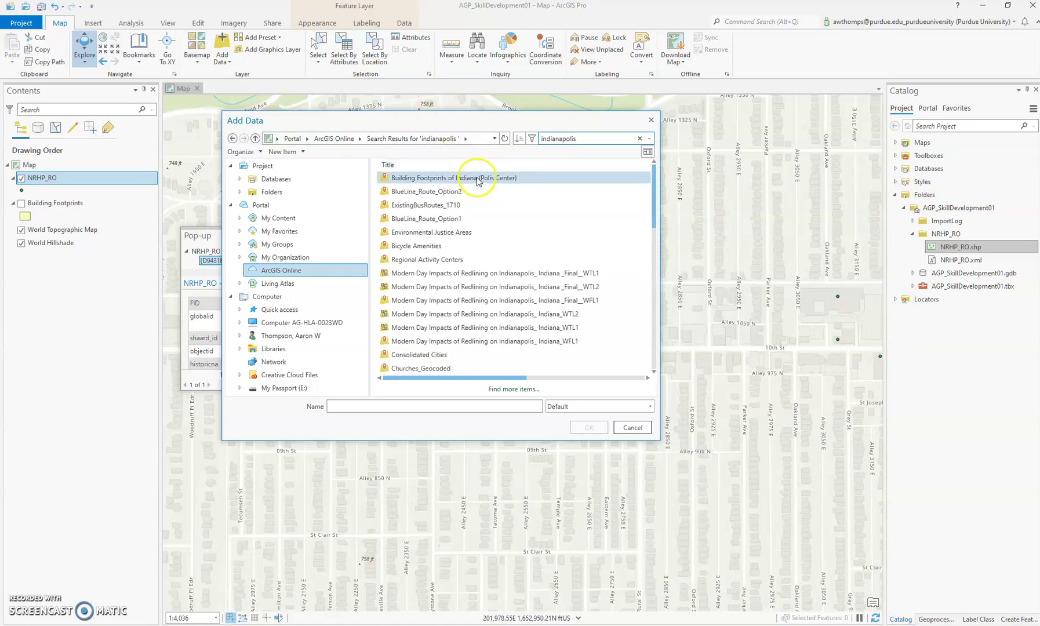
double_click(477, 180)
double_click(428, 183)
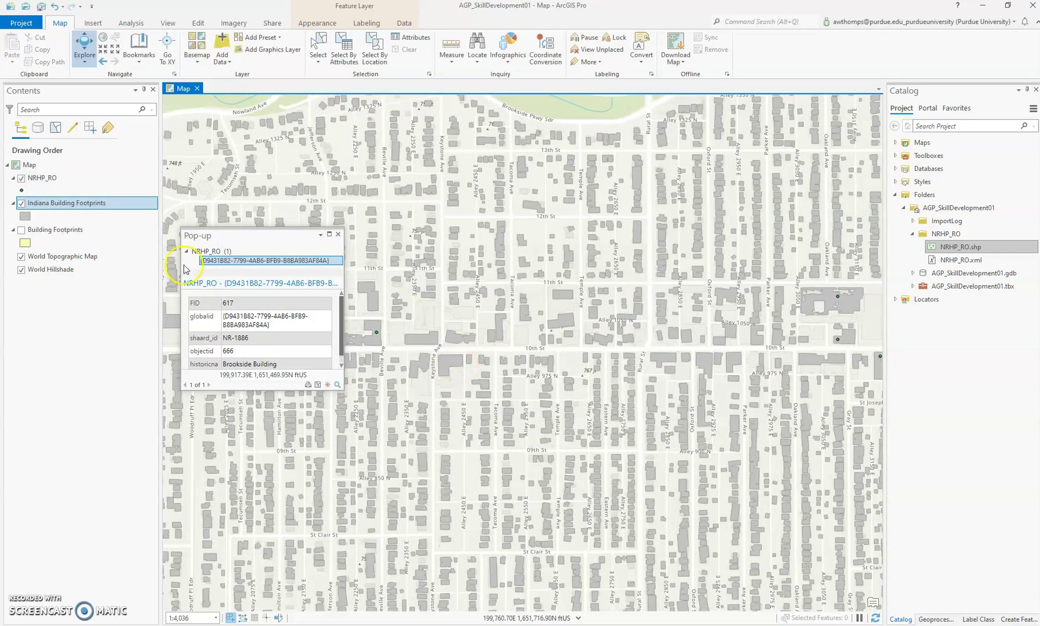
Remove the old Building Footprints layer from the map
left_click(40, 230)
right_click(32, 229)
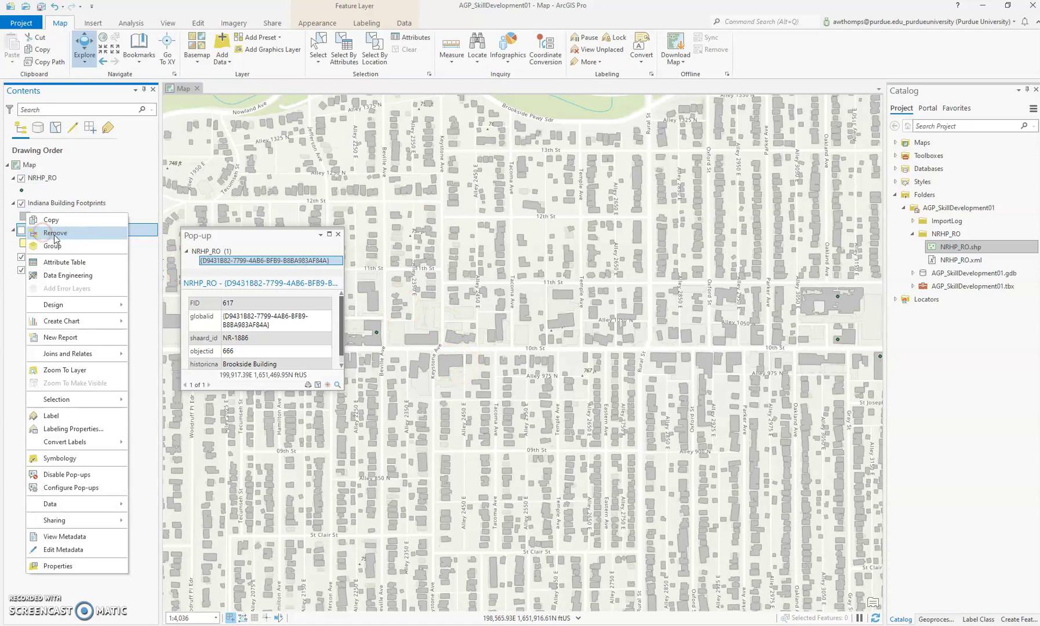
left_click(56, 234)
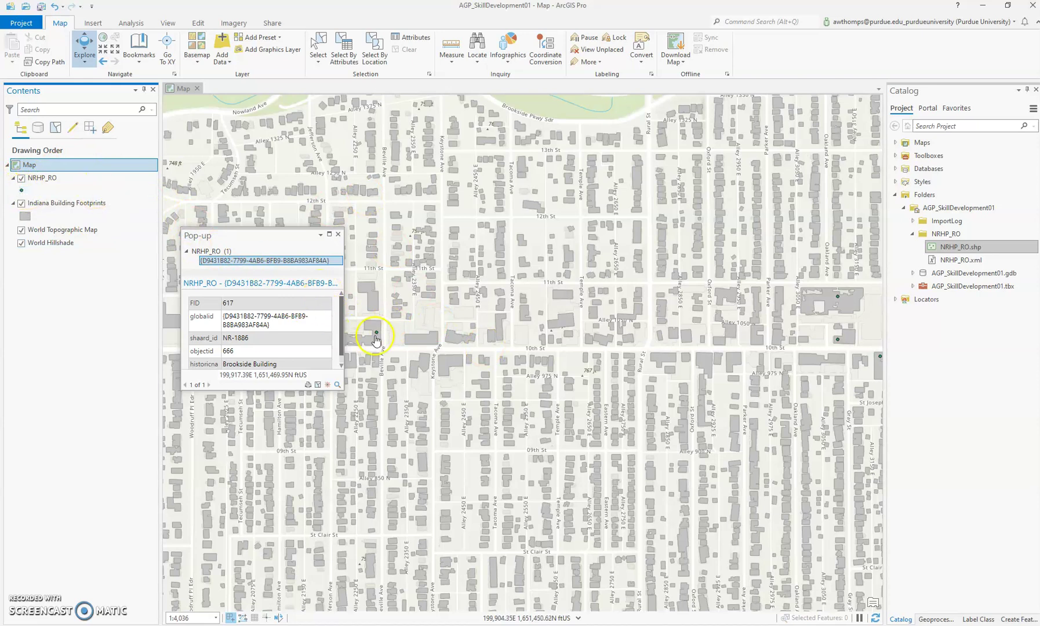
Re-center on the Brookside Building point, widen its pop-up to review attributes, then close it
scroll(372, 340, "up", 1)
scroll(372, 340, "up", 1)
left_click_drag(385, 343, 552, 332)
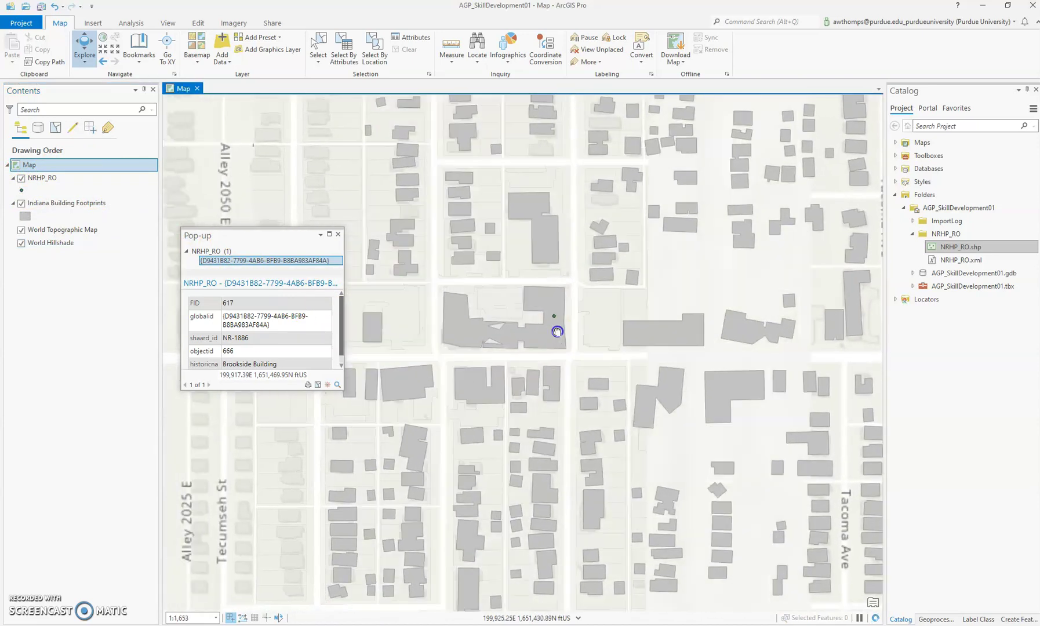
left_click(555, 336)
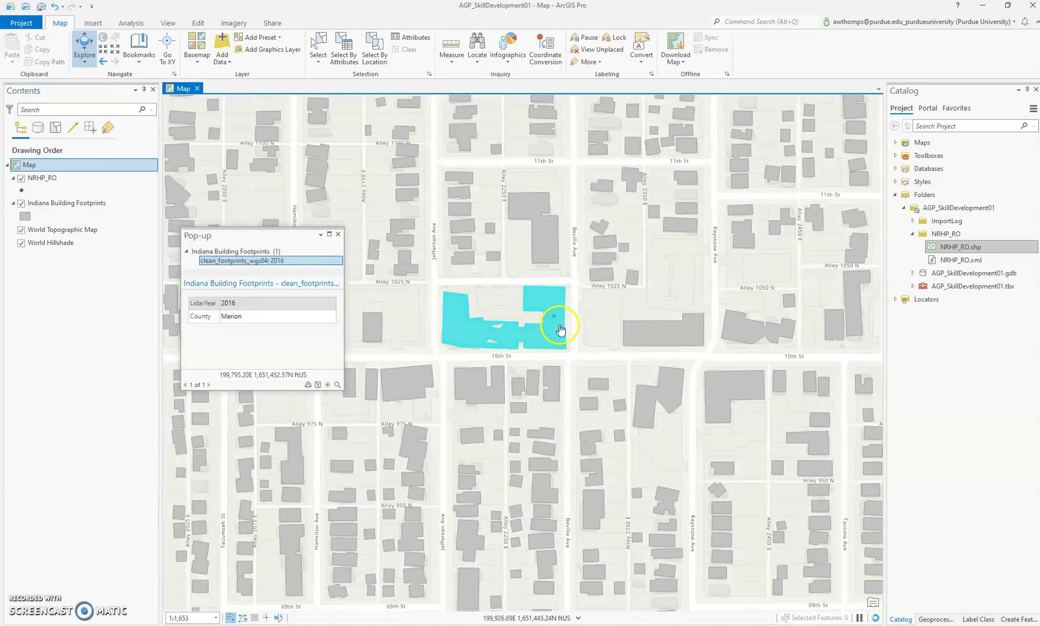
left_click(73, 184)
left_click(70, 179)
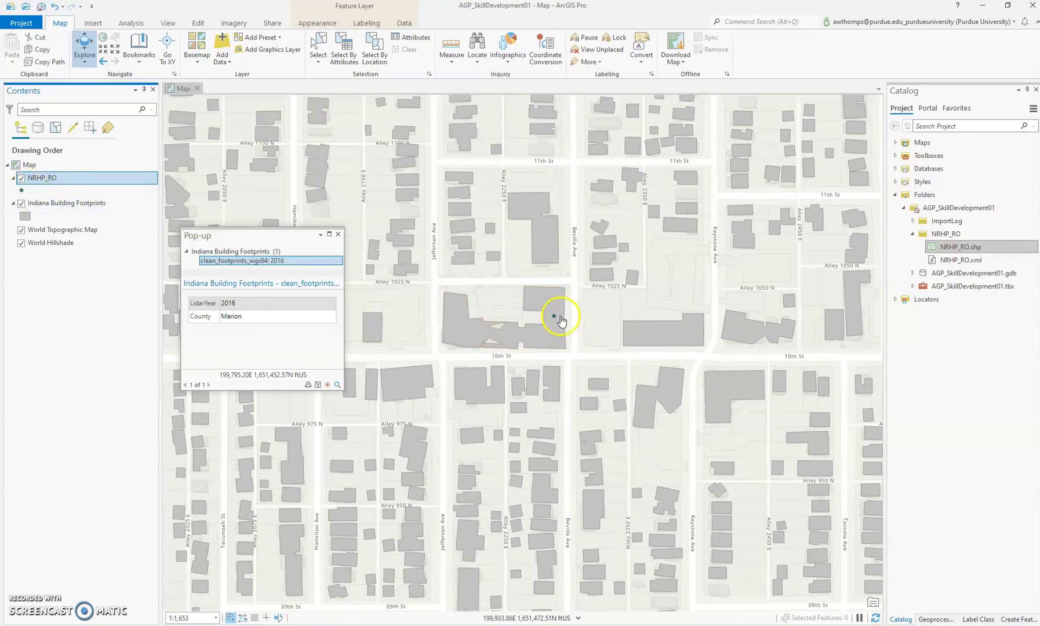
left_click(554, 316)
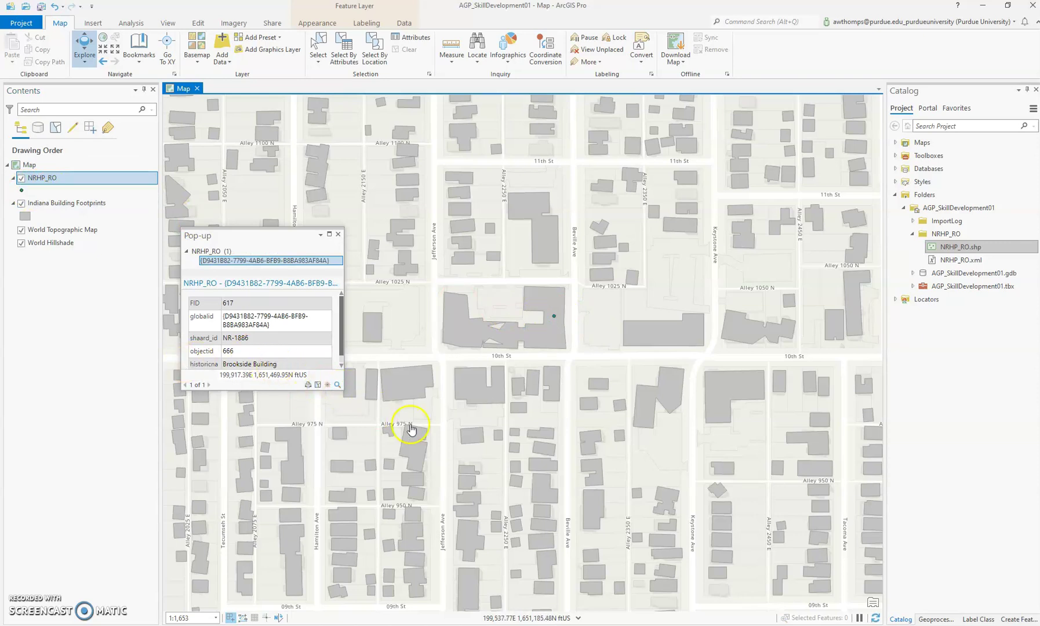
left_click_drag(345, 383, 724, 483)
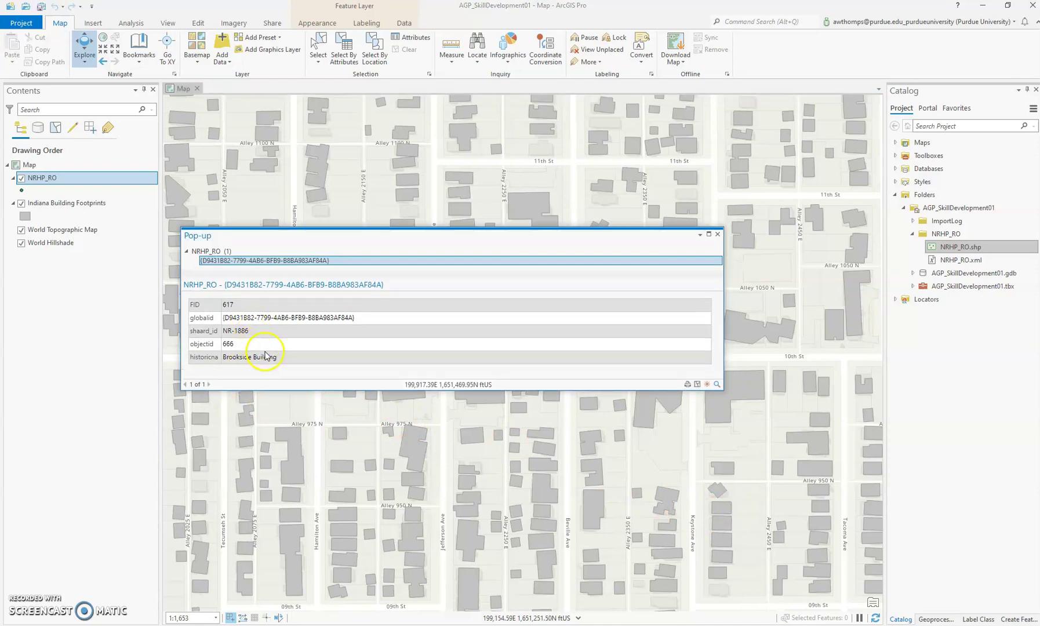
left_click(718, 235)
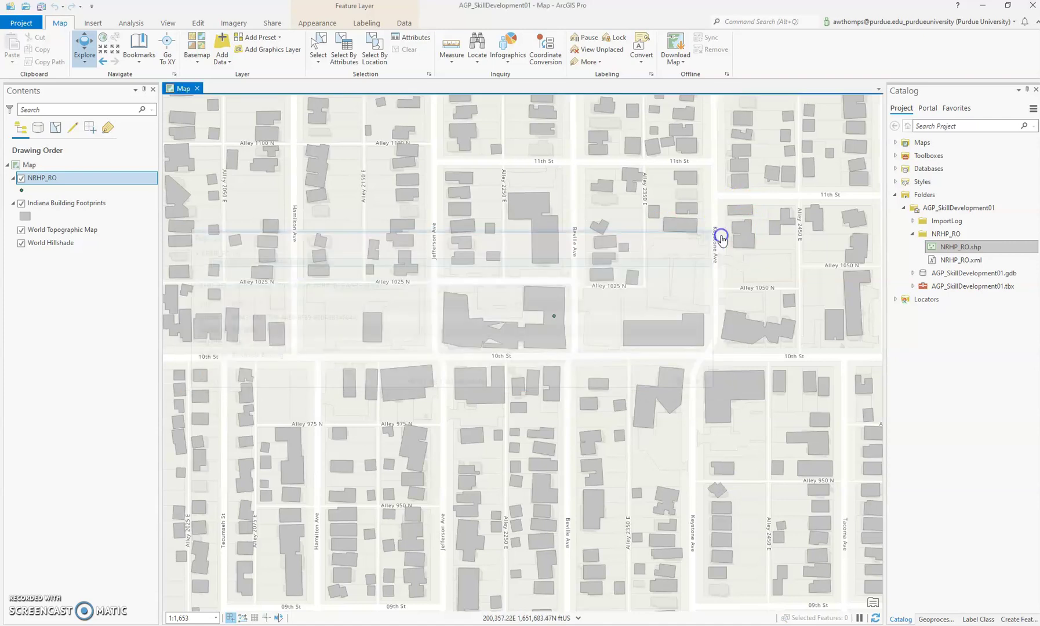
Jump to the Indiana then Indianapolis bookmarks and hide the Indiana Building Footprints layer
left_click(138, 57)
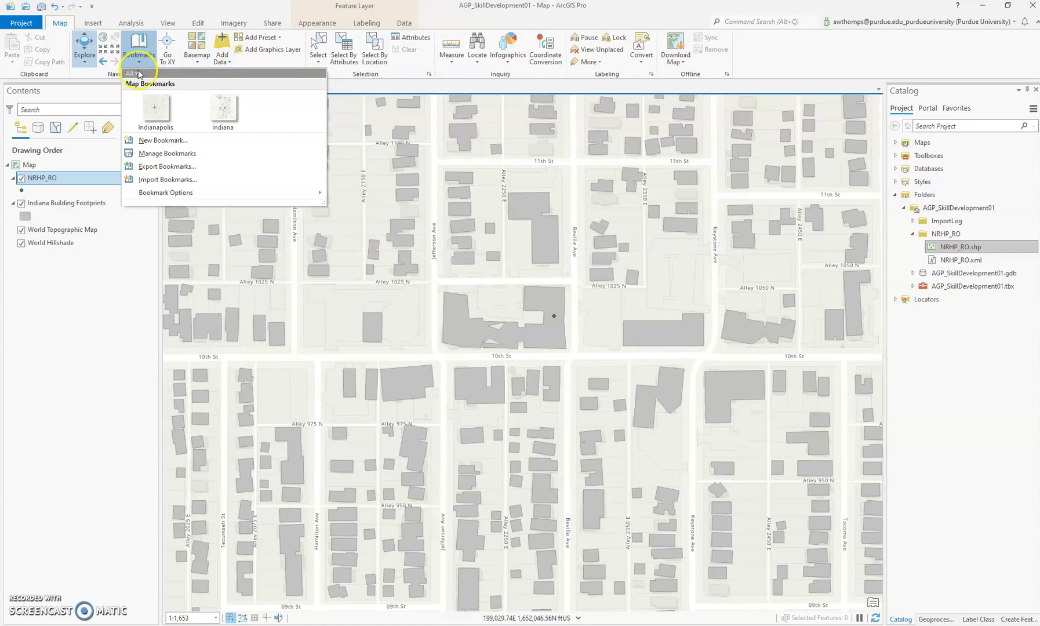
left_click(223, 108)
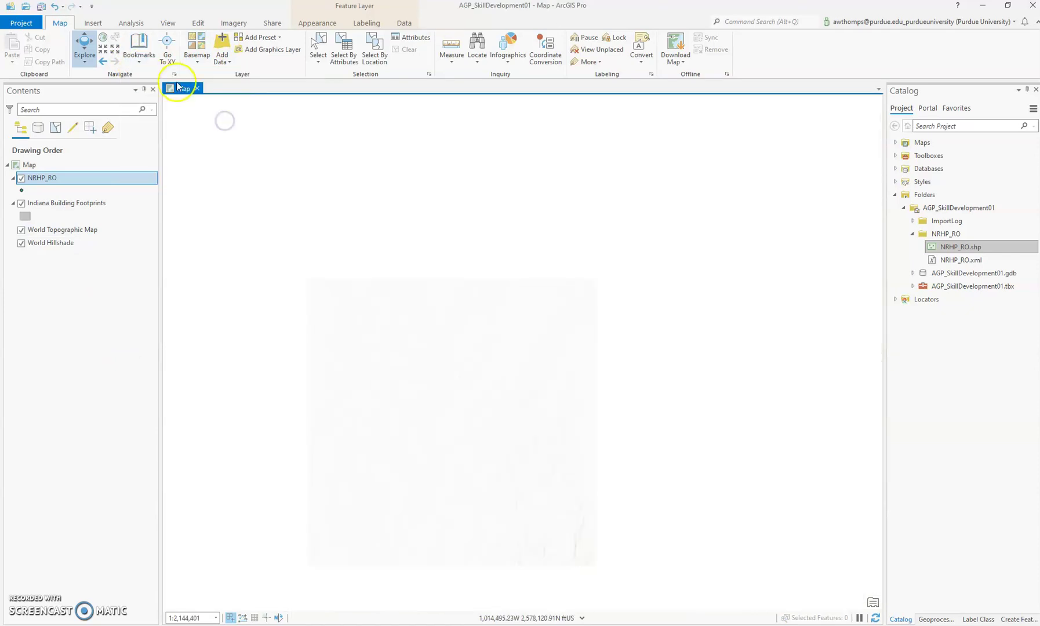
left_click(139, 55)
left_click(155, 109)
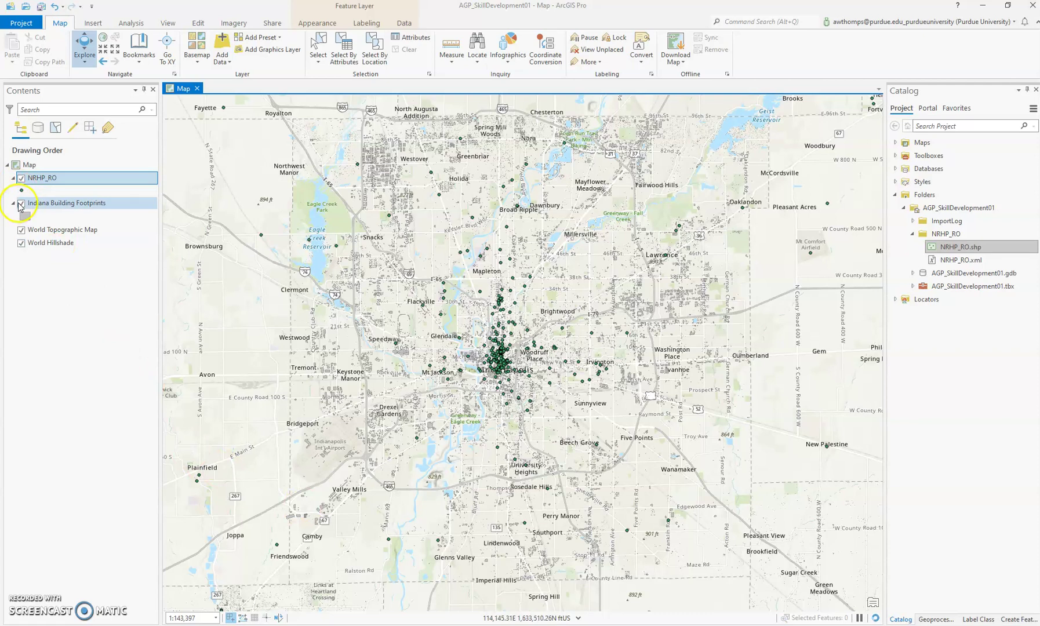
left_click(22, 204)
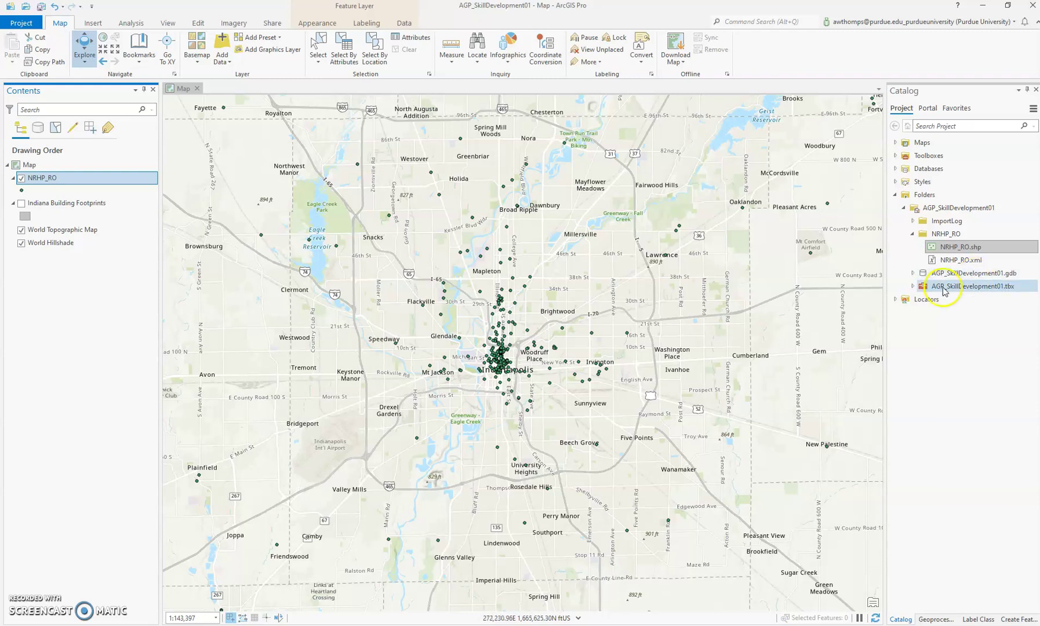
mouse_move(956, 281)
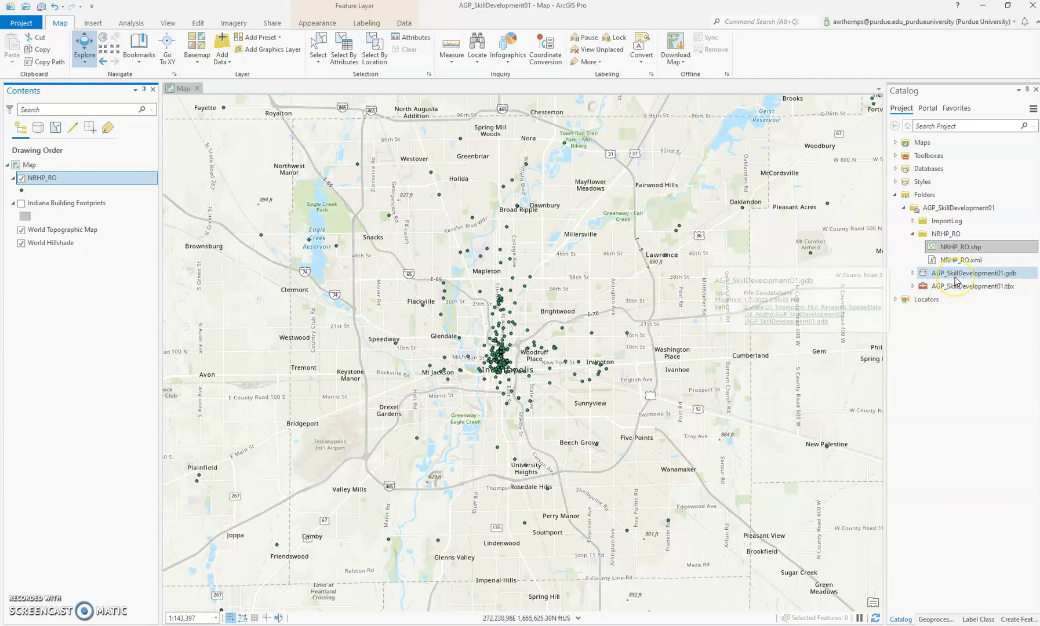
Start a new feature class in AGP_SkillDevelopment01.gdb named Study_Area_Test
right_click(1001, 277)
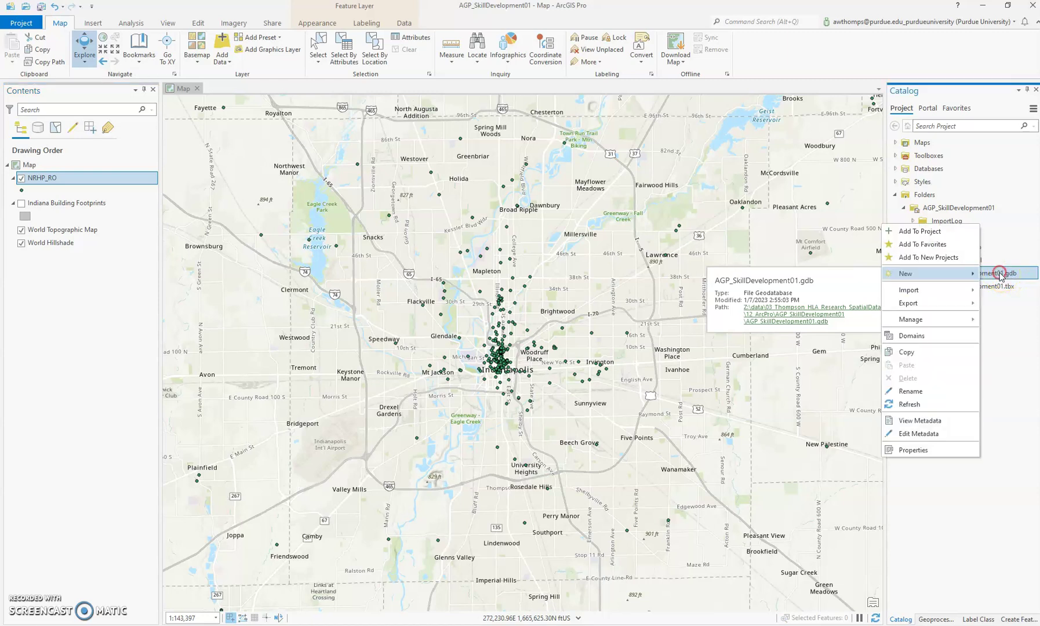
left_click(933, 274)
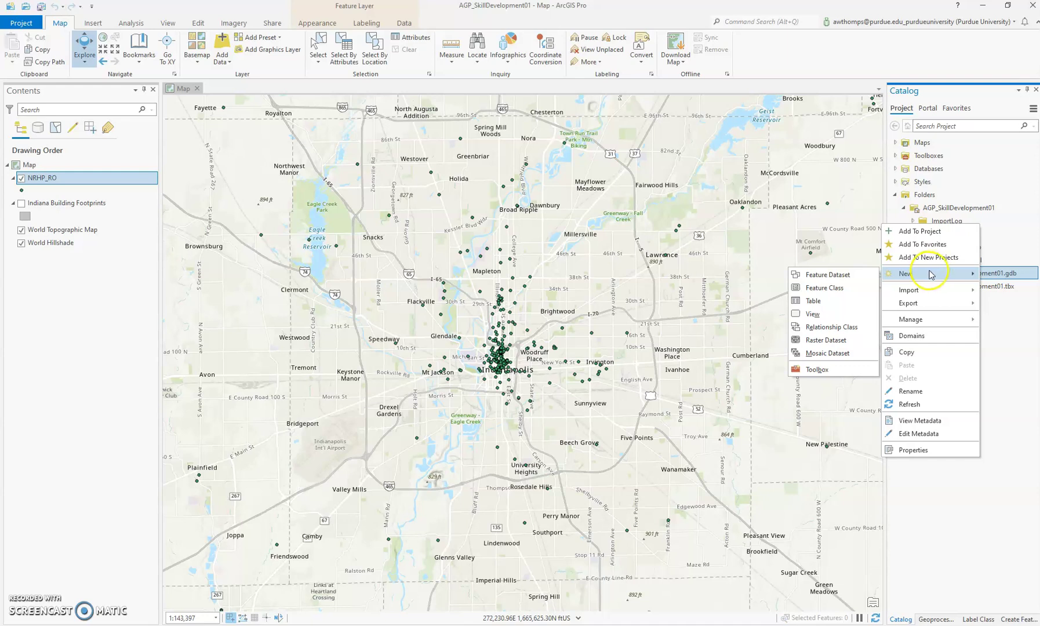
left_click(815, 301)
left_click(909, 300)
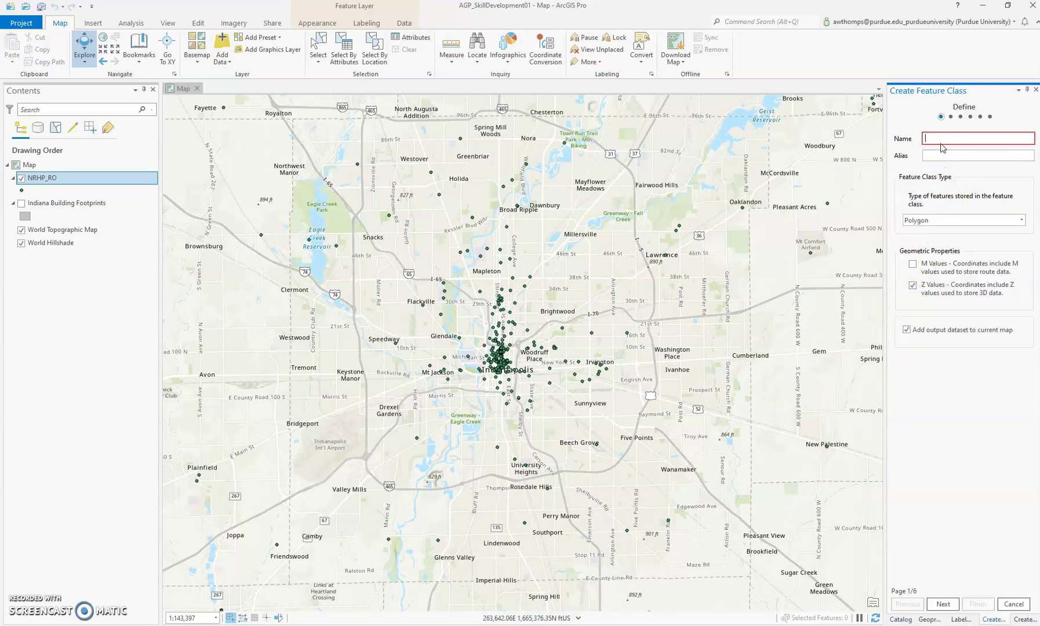
left_click(942, 138)
type("Study_Area_Test")
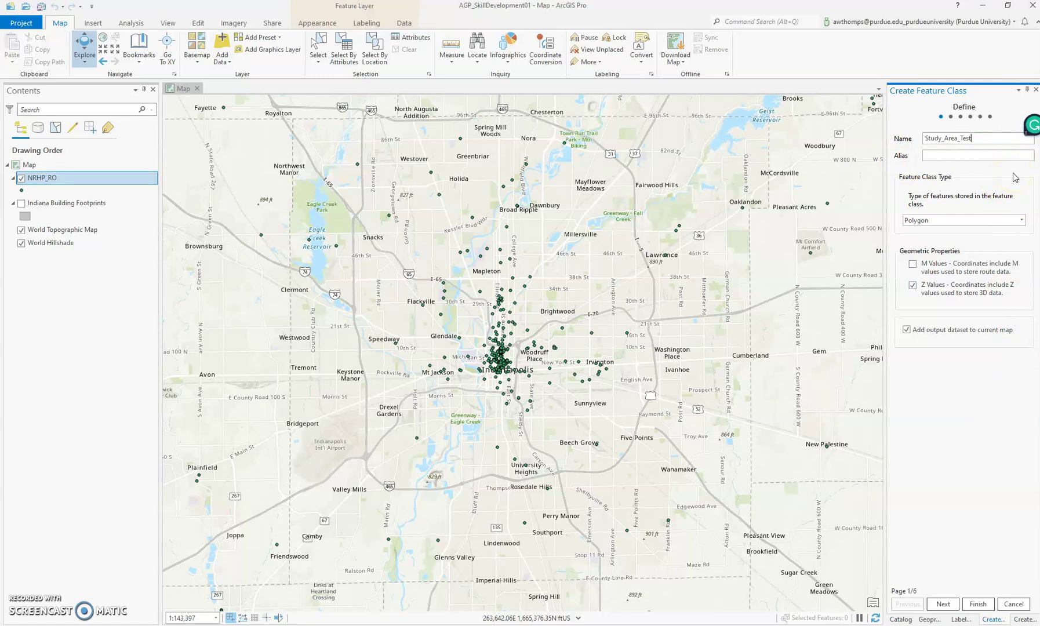
Keep Polygon geometry, accept the default fields and coordinate system, and finish creating it
left_click(1012, 221)
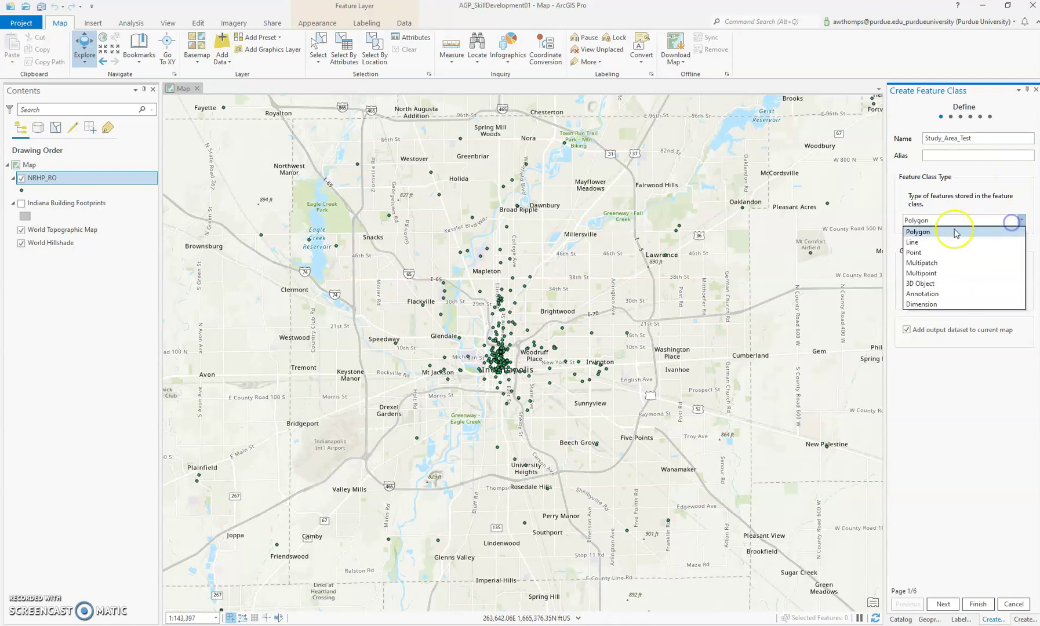
left_click(925, 232)
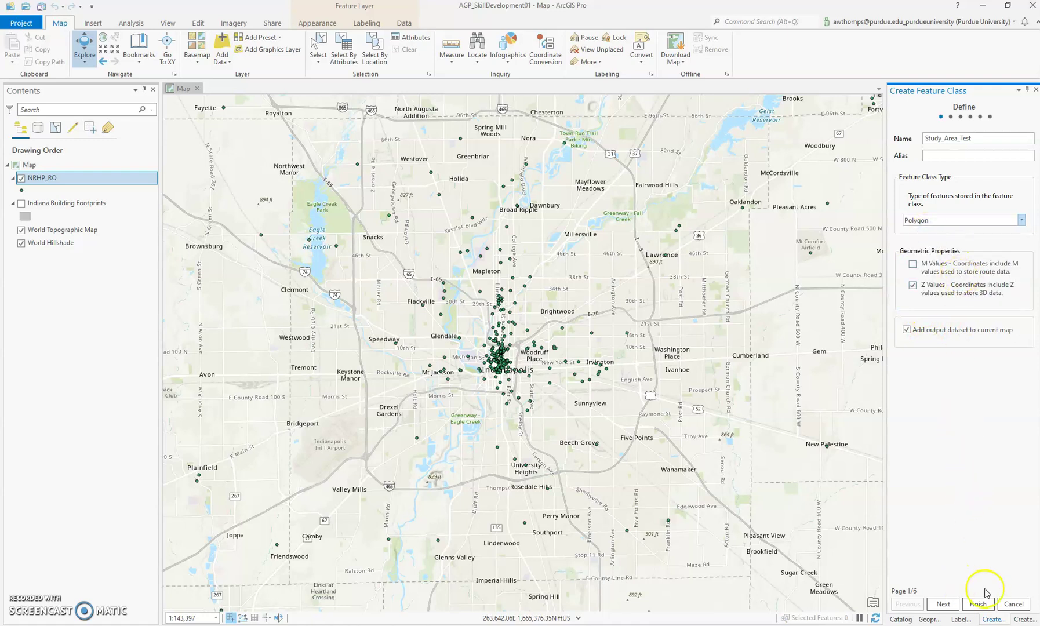
left_click(942, 603)
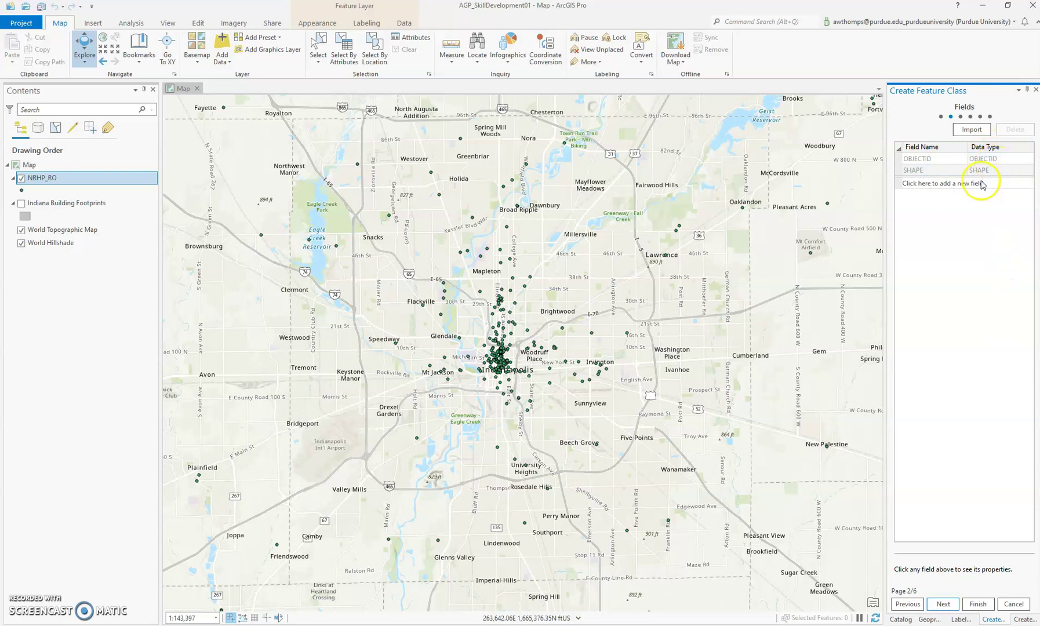
left_click(951, 605)
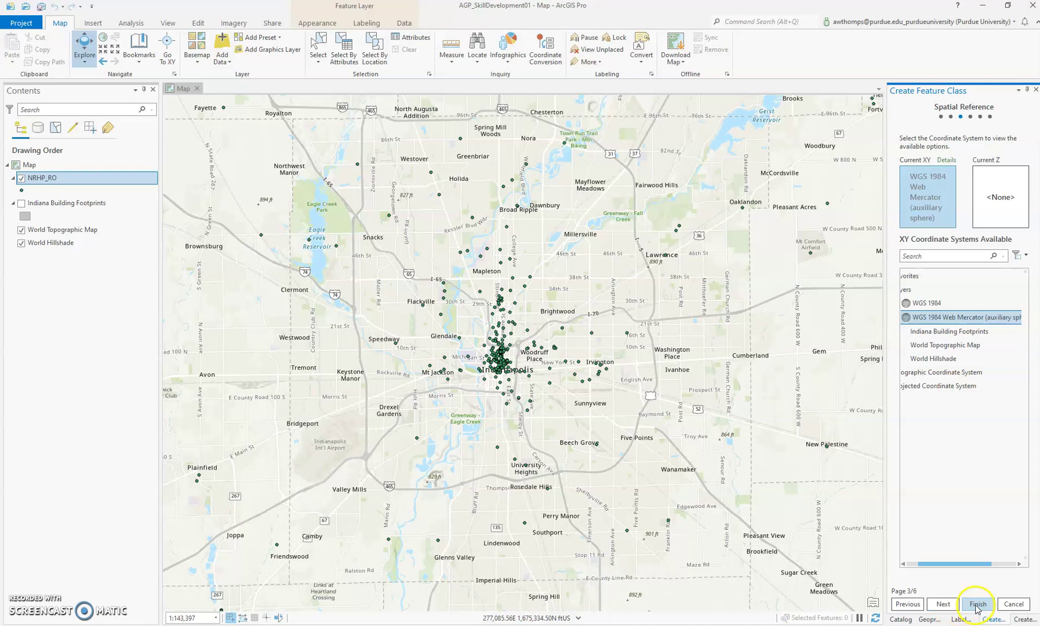
left_click(977, 604)
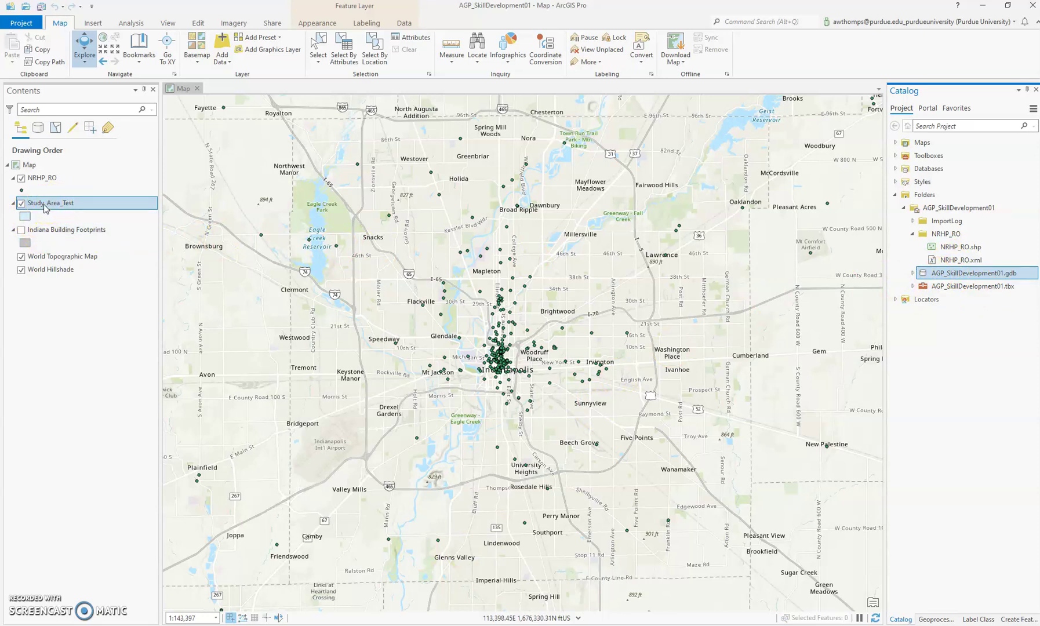
Pick the Study_Area_Test polygon template in Create Features from the Edit tab
left_click(198, 25)
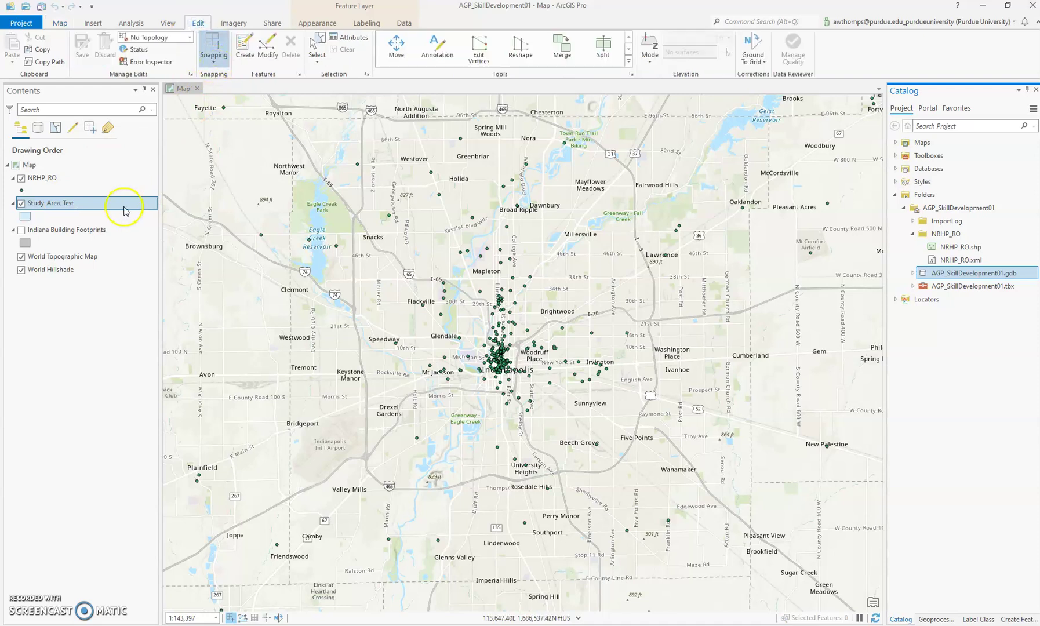
left_click(243, 44)
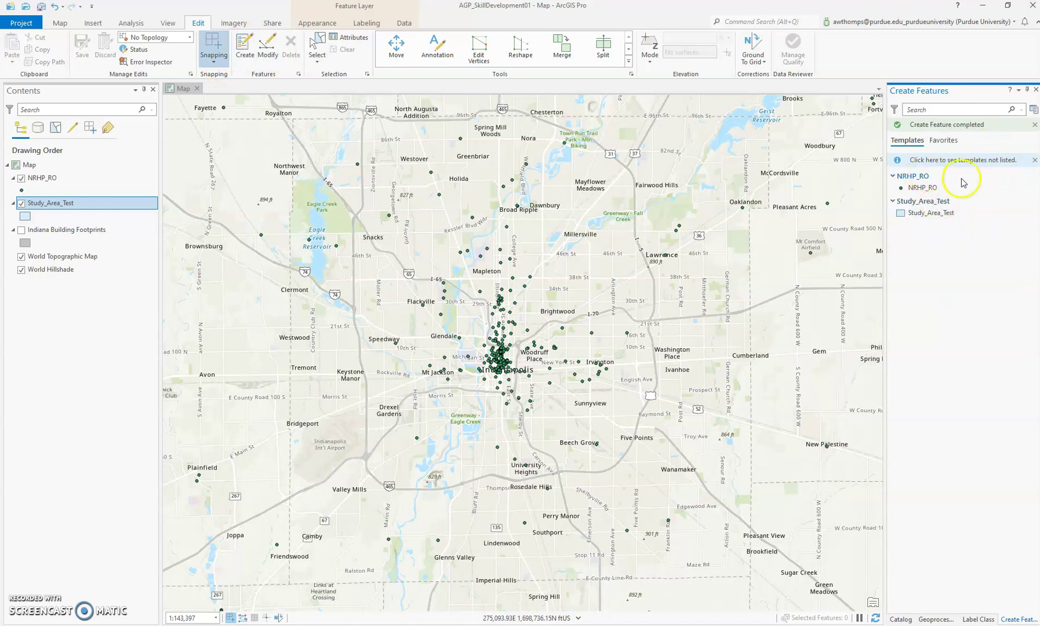
left_click(949, 219)
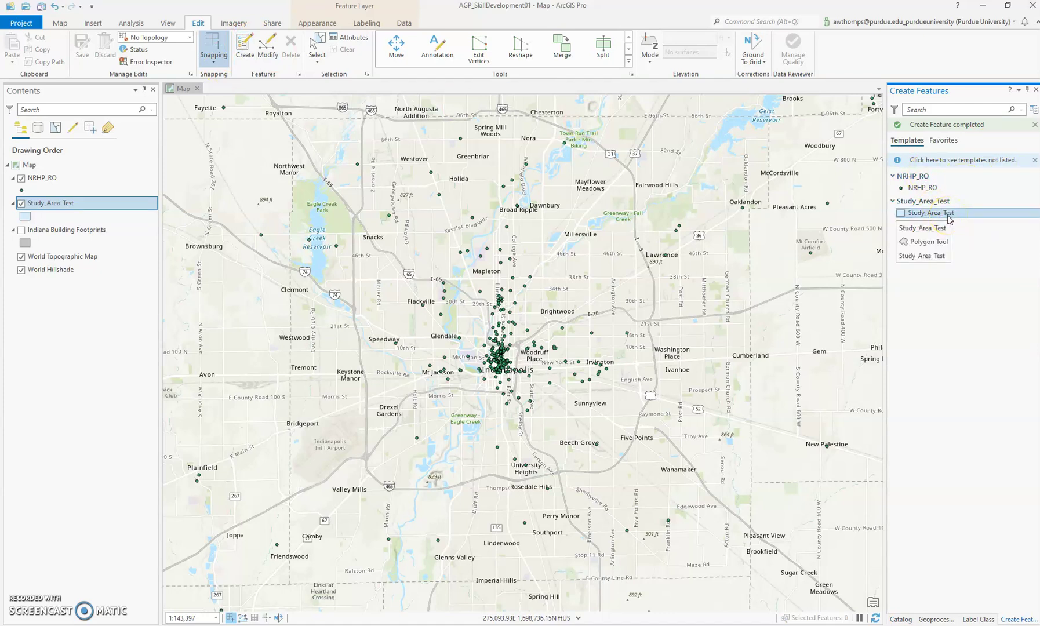
left_click(951, 245)
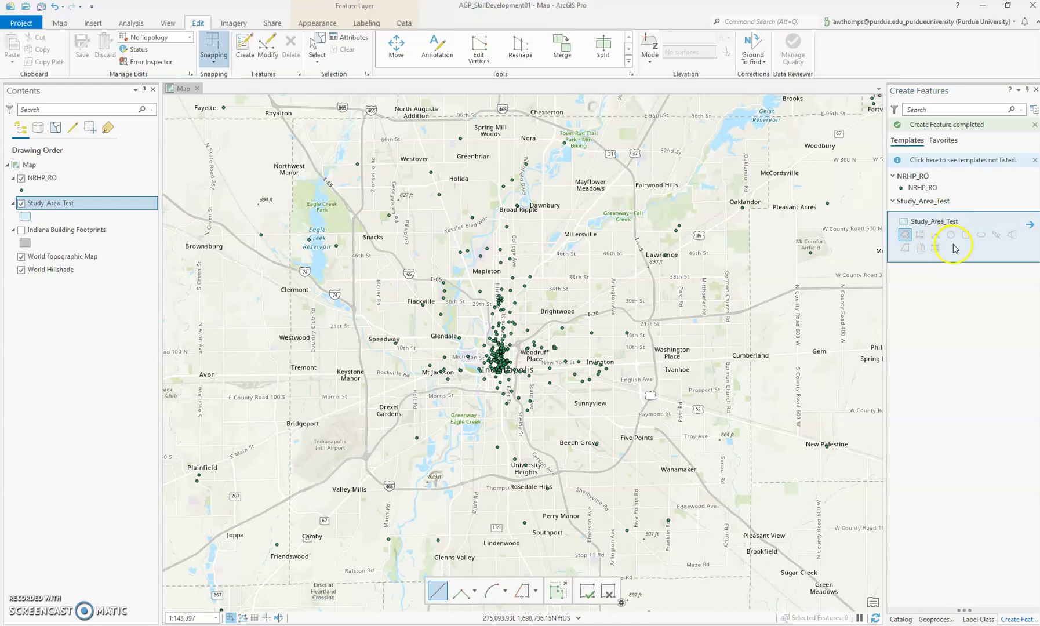
Sketch a polygon east of downtown from Woodruff Place toward Irvington and finish it
left_click(469, 356)
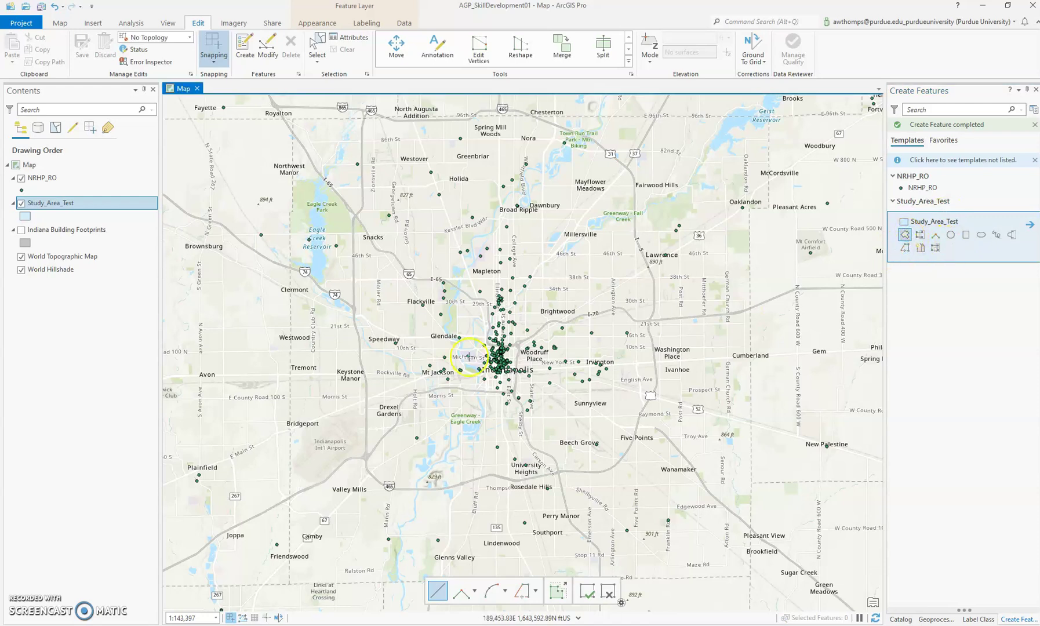
left_click(623, 345)
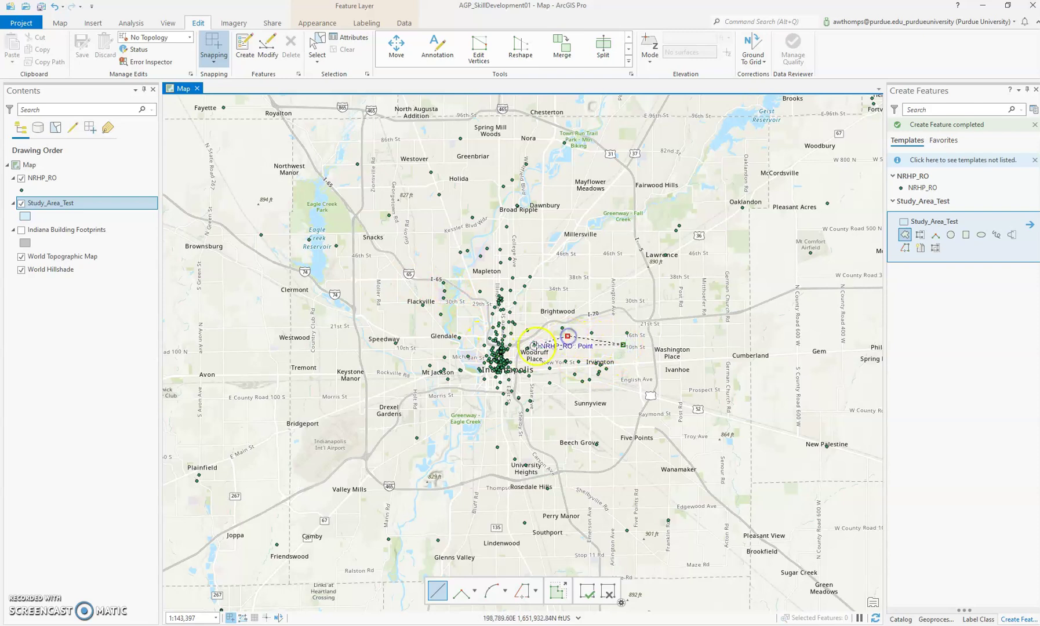
left_click(534, 345)
left_click(534, 389)
left_click(561, 414)
left_click(617, 424)
double_click(647, 358)
key("Escape")
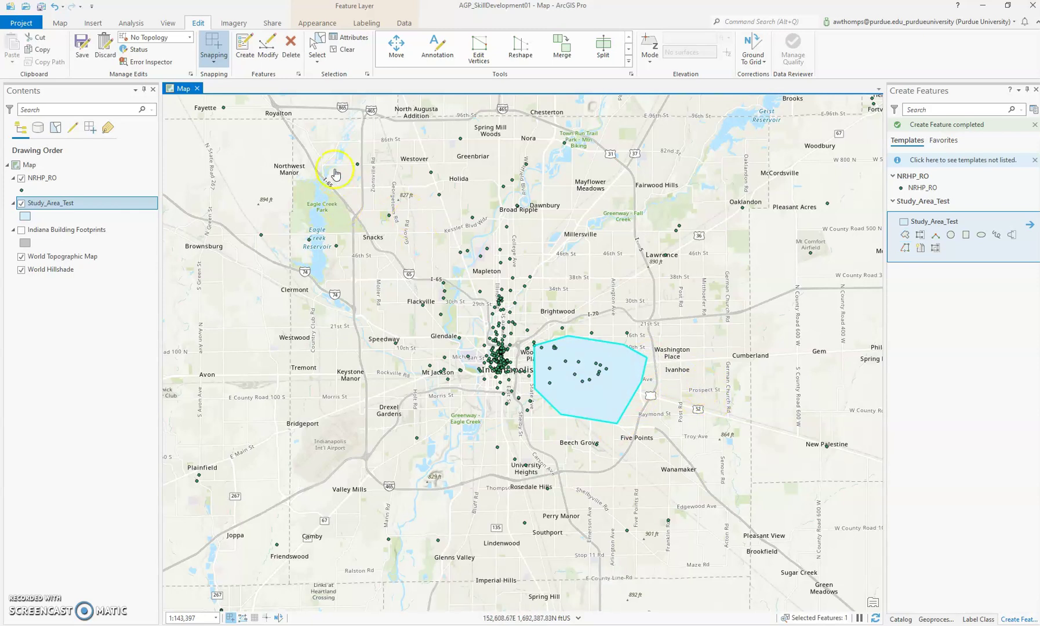
Save and confirm the Study_Area_Test edits, then clear the selection
left_click(75, 48)
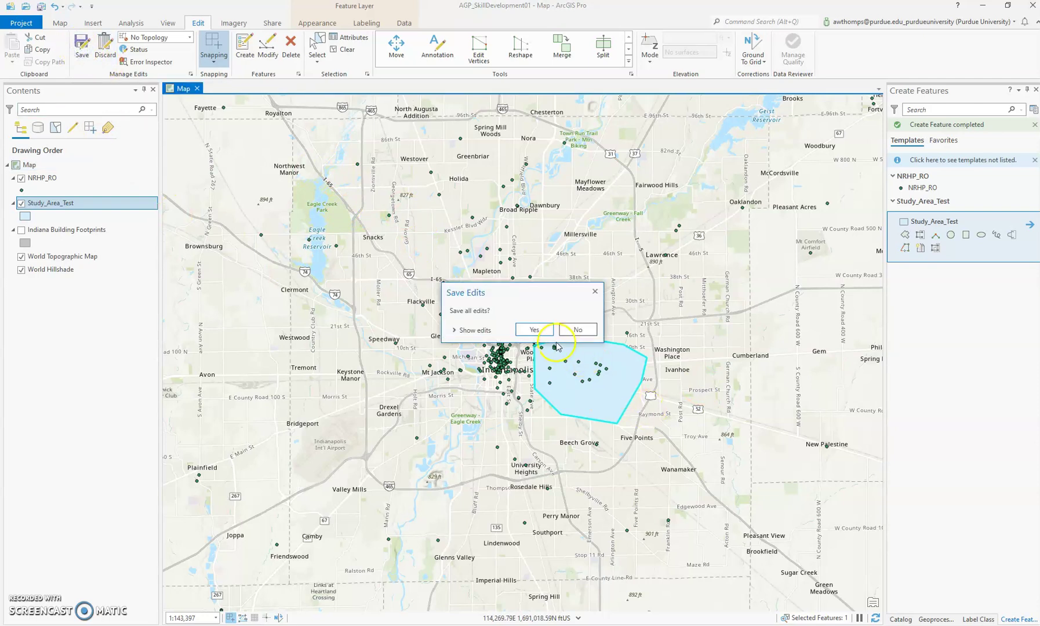
left_click(551, 334)
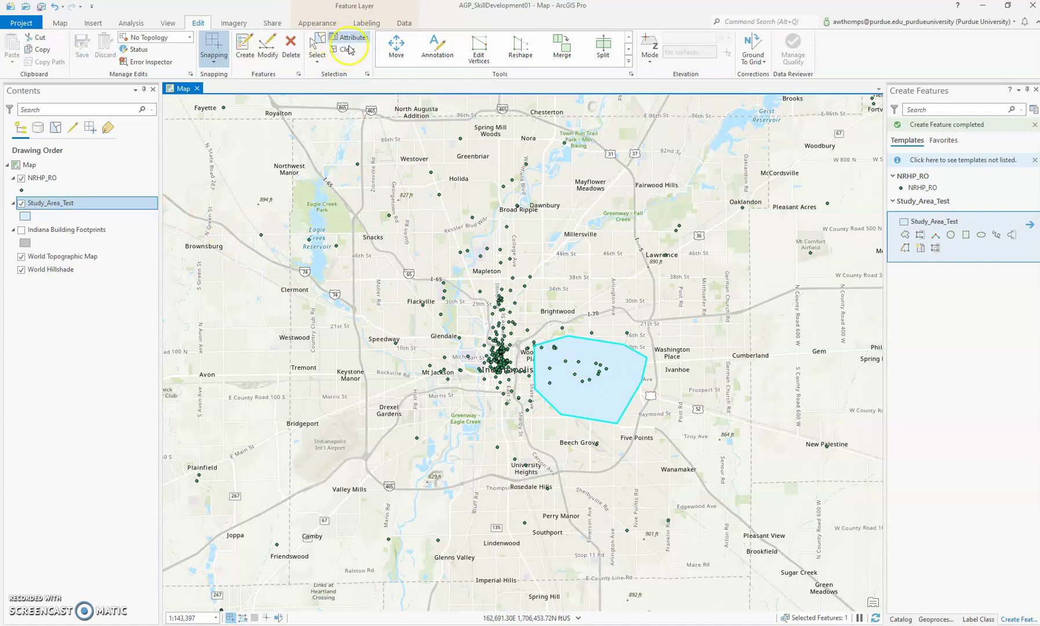
left_click(348, 50)
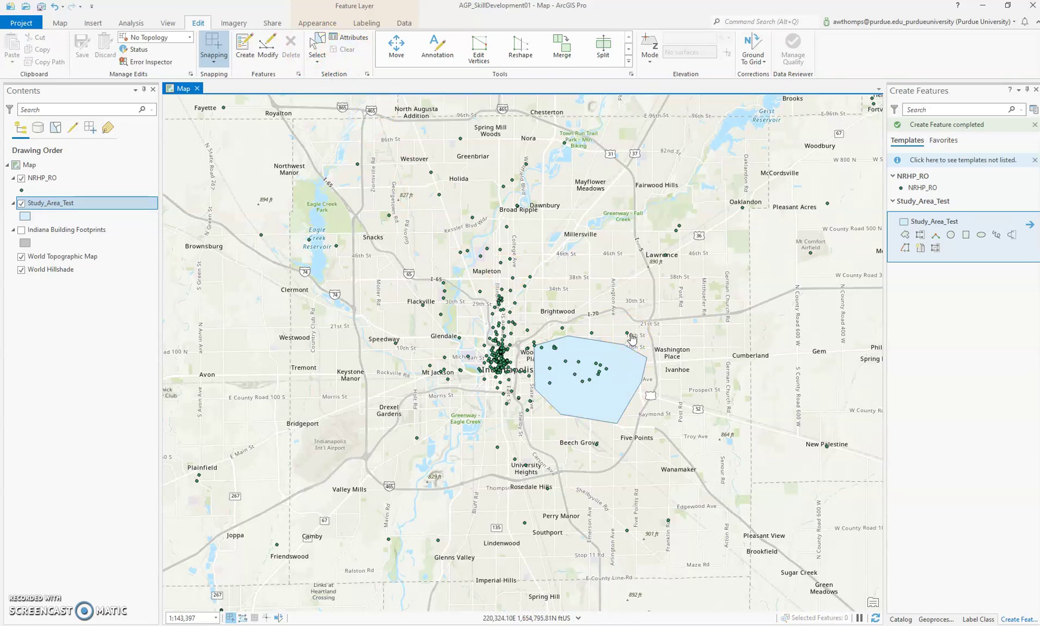
Zoom to the polygon and turn on Indiana Building Footprints, placed above Study_Area_Test
scroll(594, 400, "up", 5)
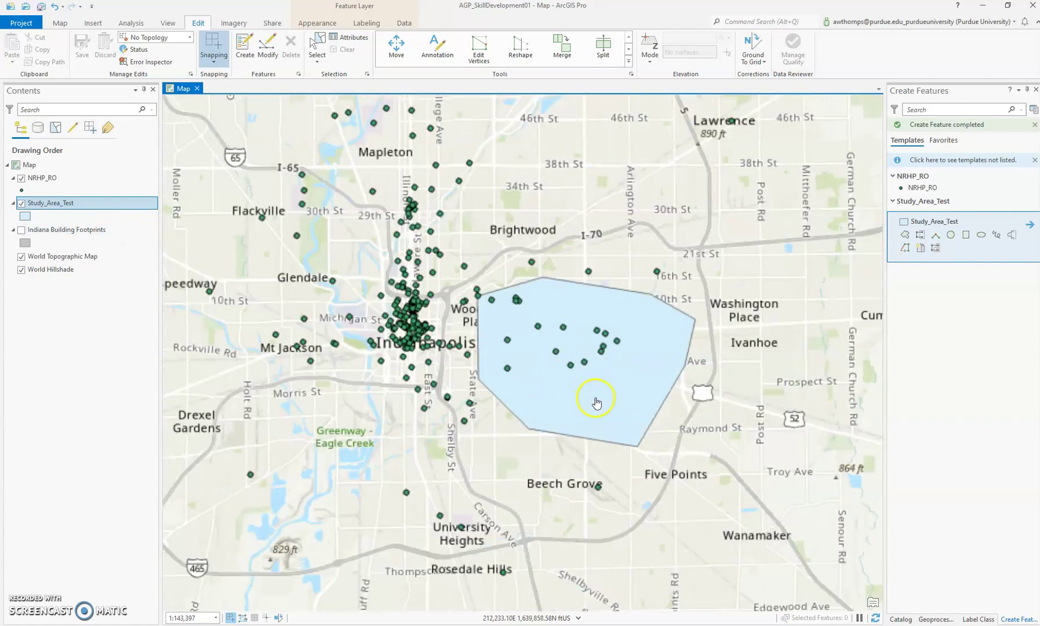
left_click(68, 203)
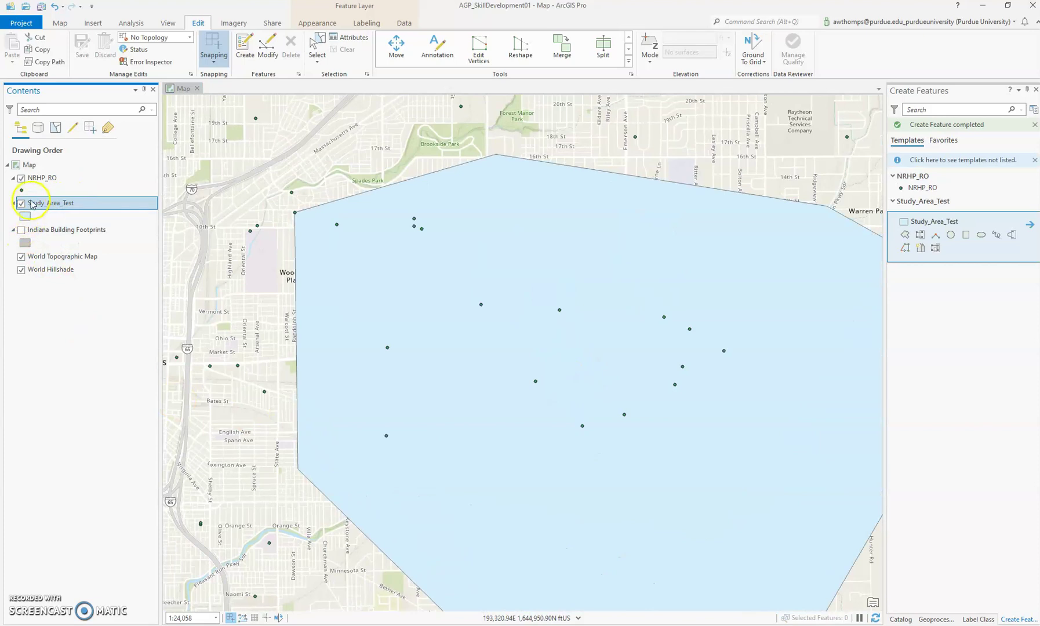
left_click_drag(30, 230, 35, 207)
left_click(21, 203)
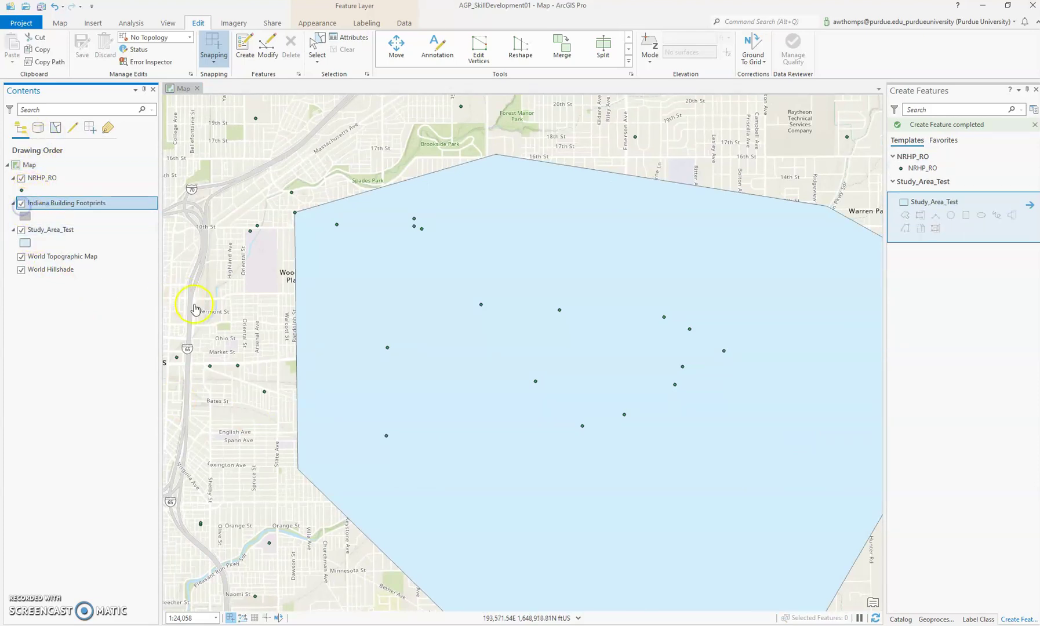